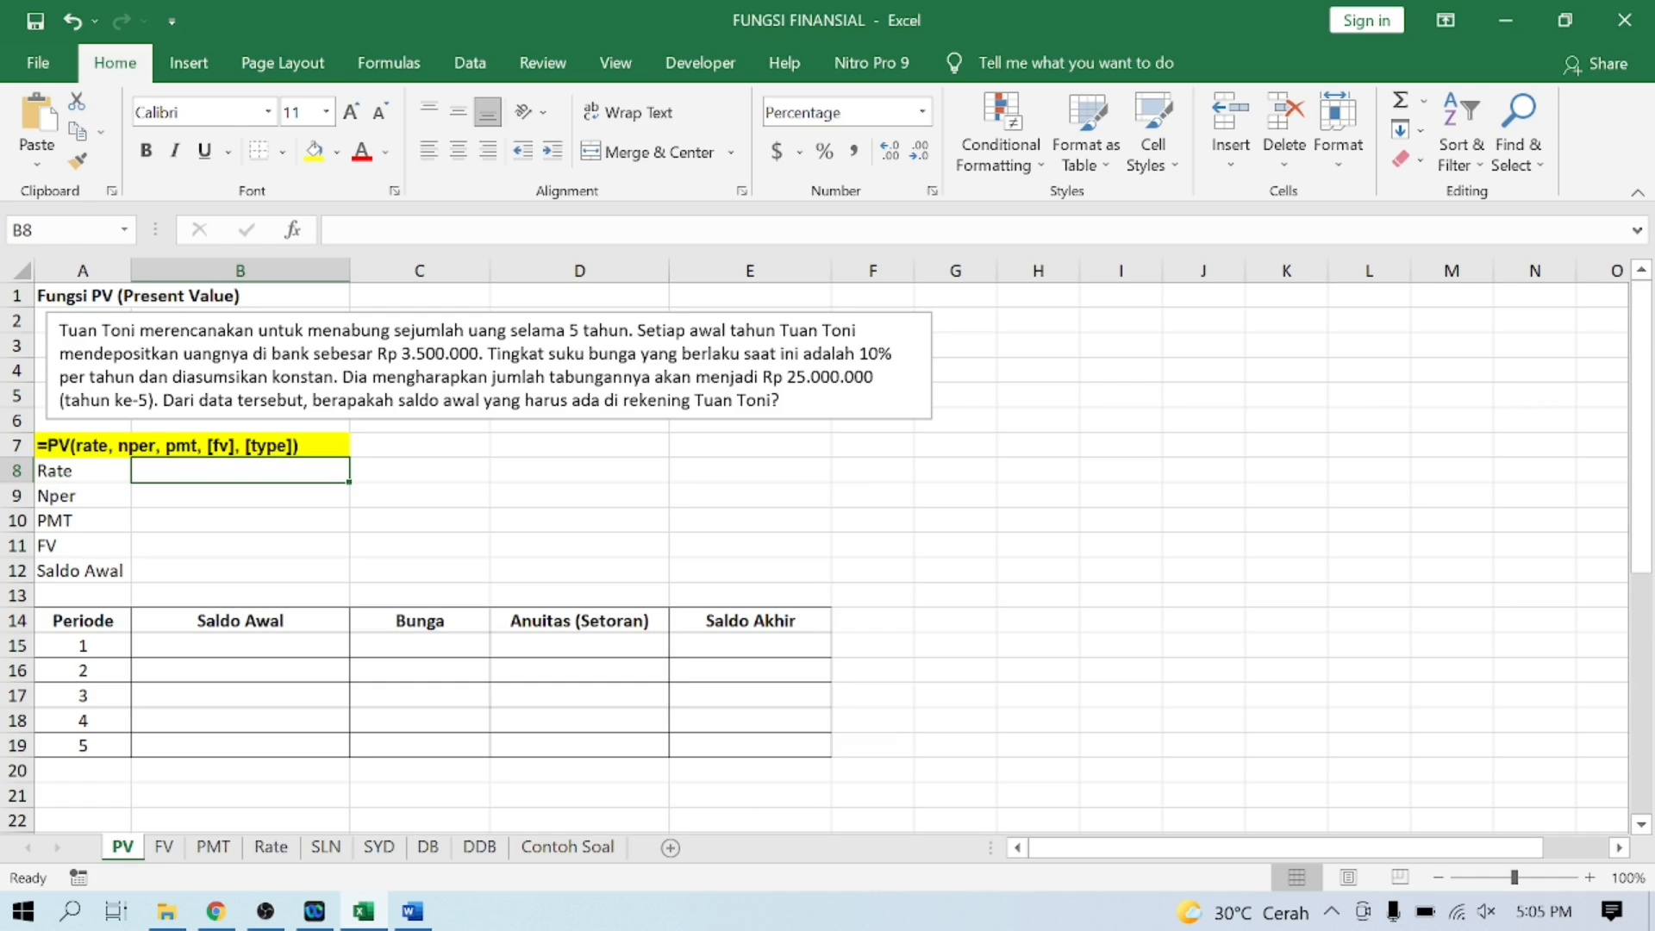
Step: Enter 10% as the Rate in B8 and 5 as the Nper in B9
click(123, 500)
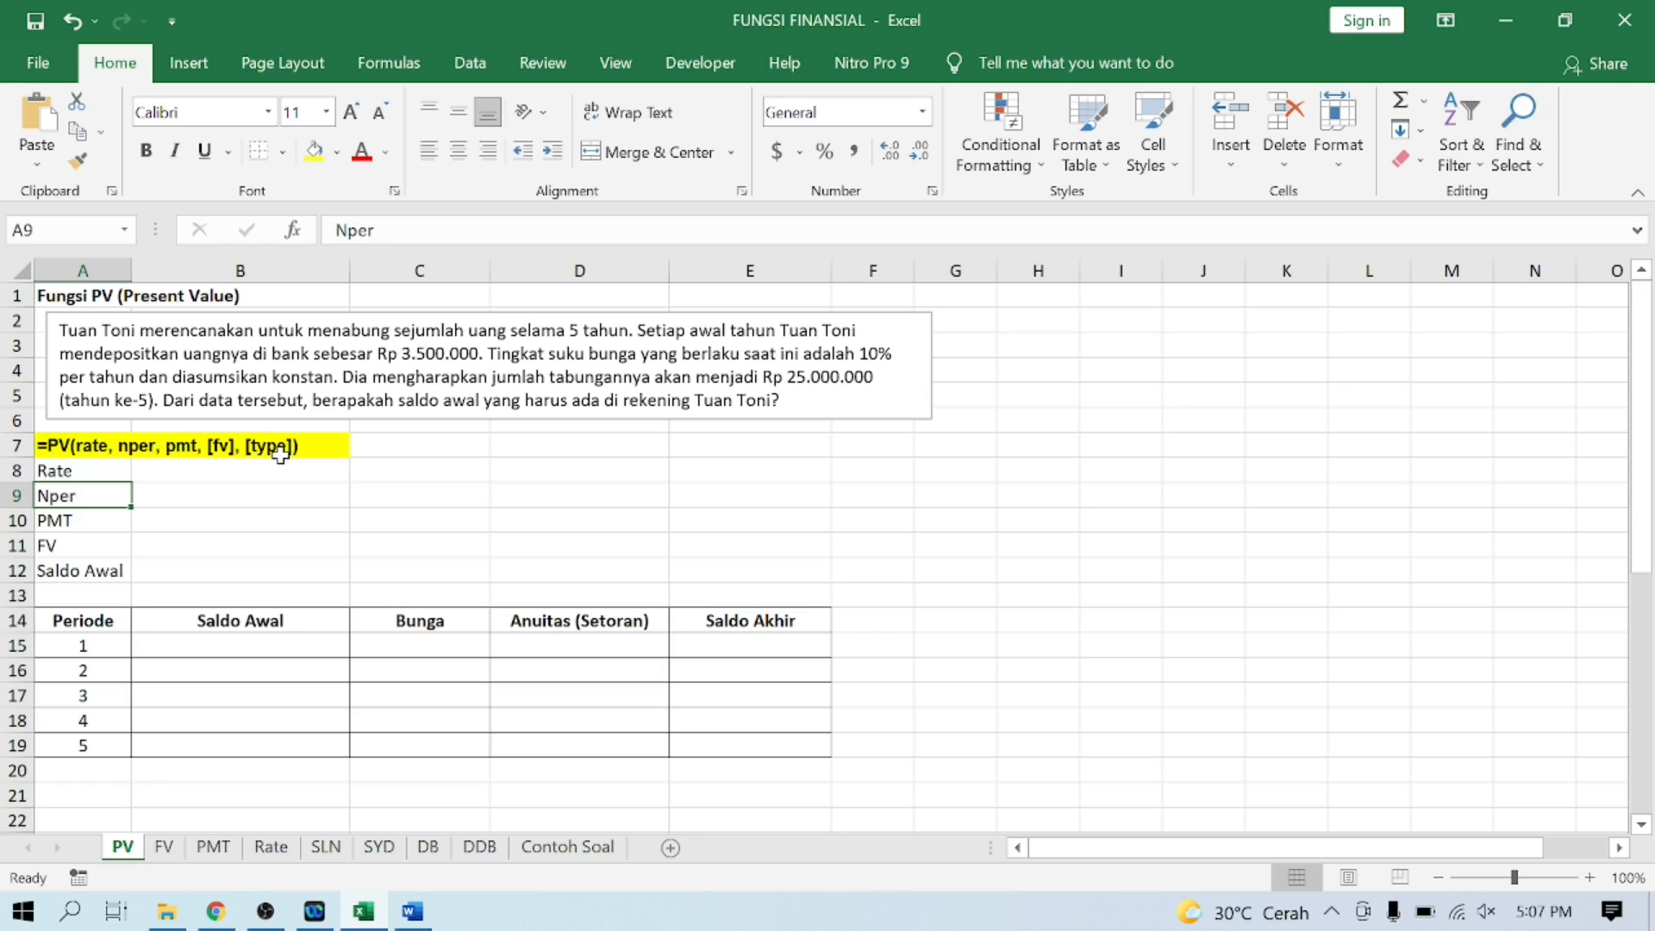
click(181, 470)
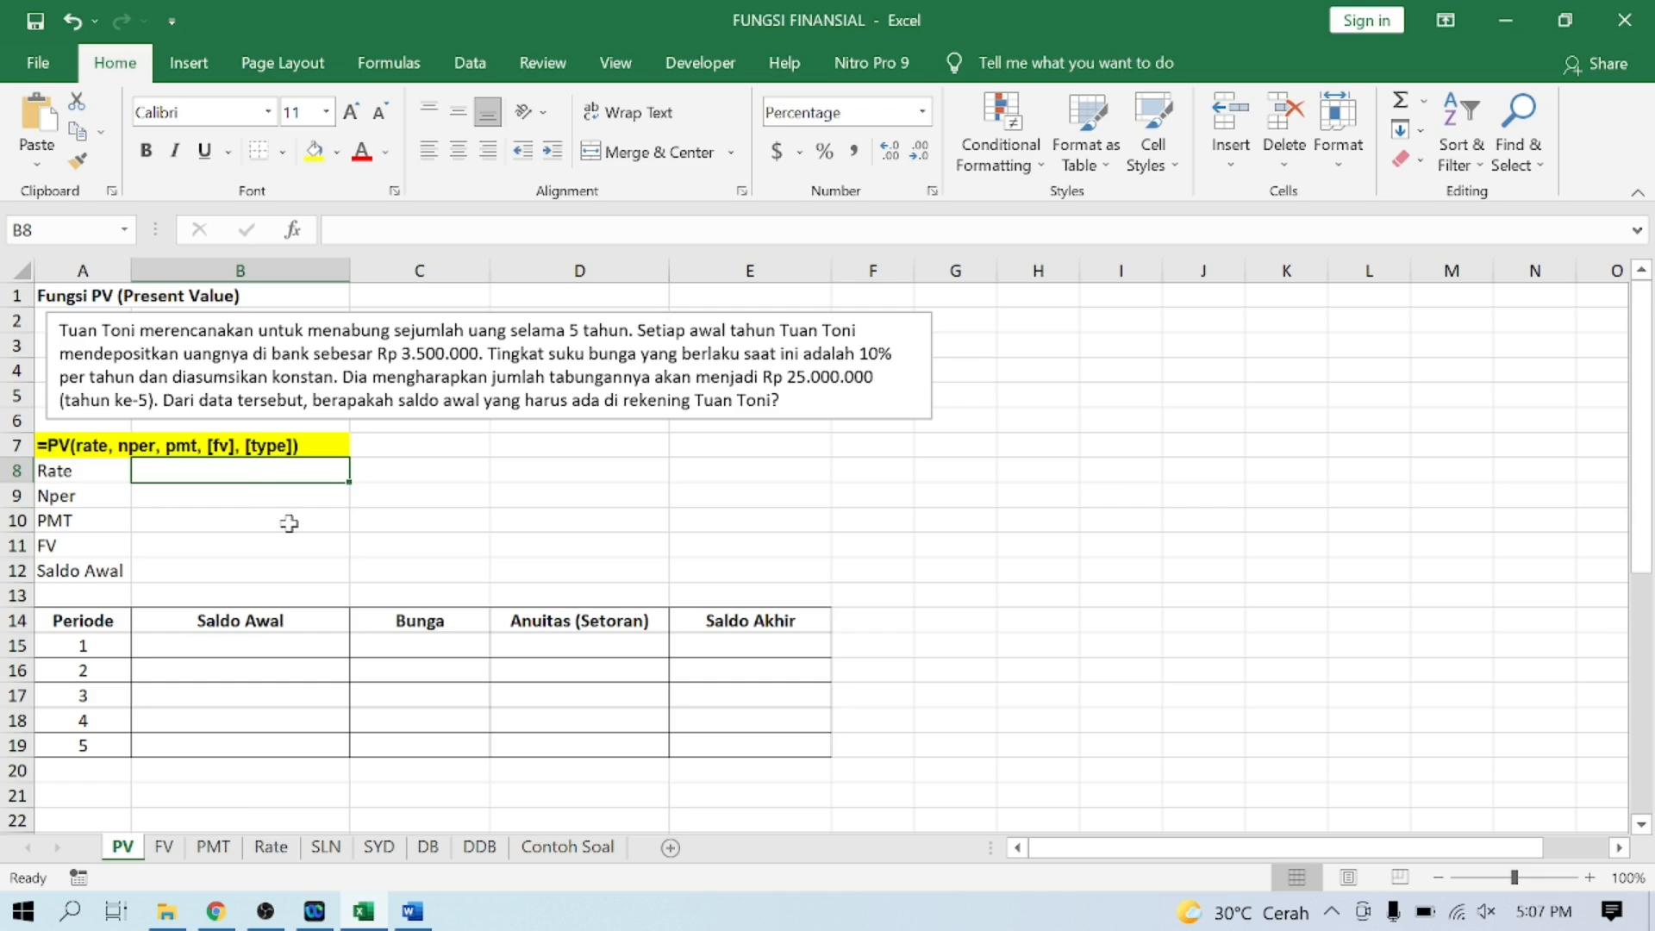
text(10)
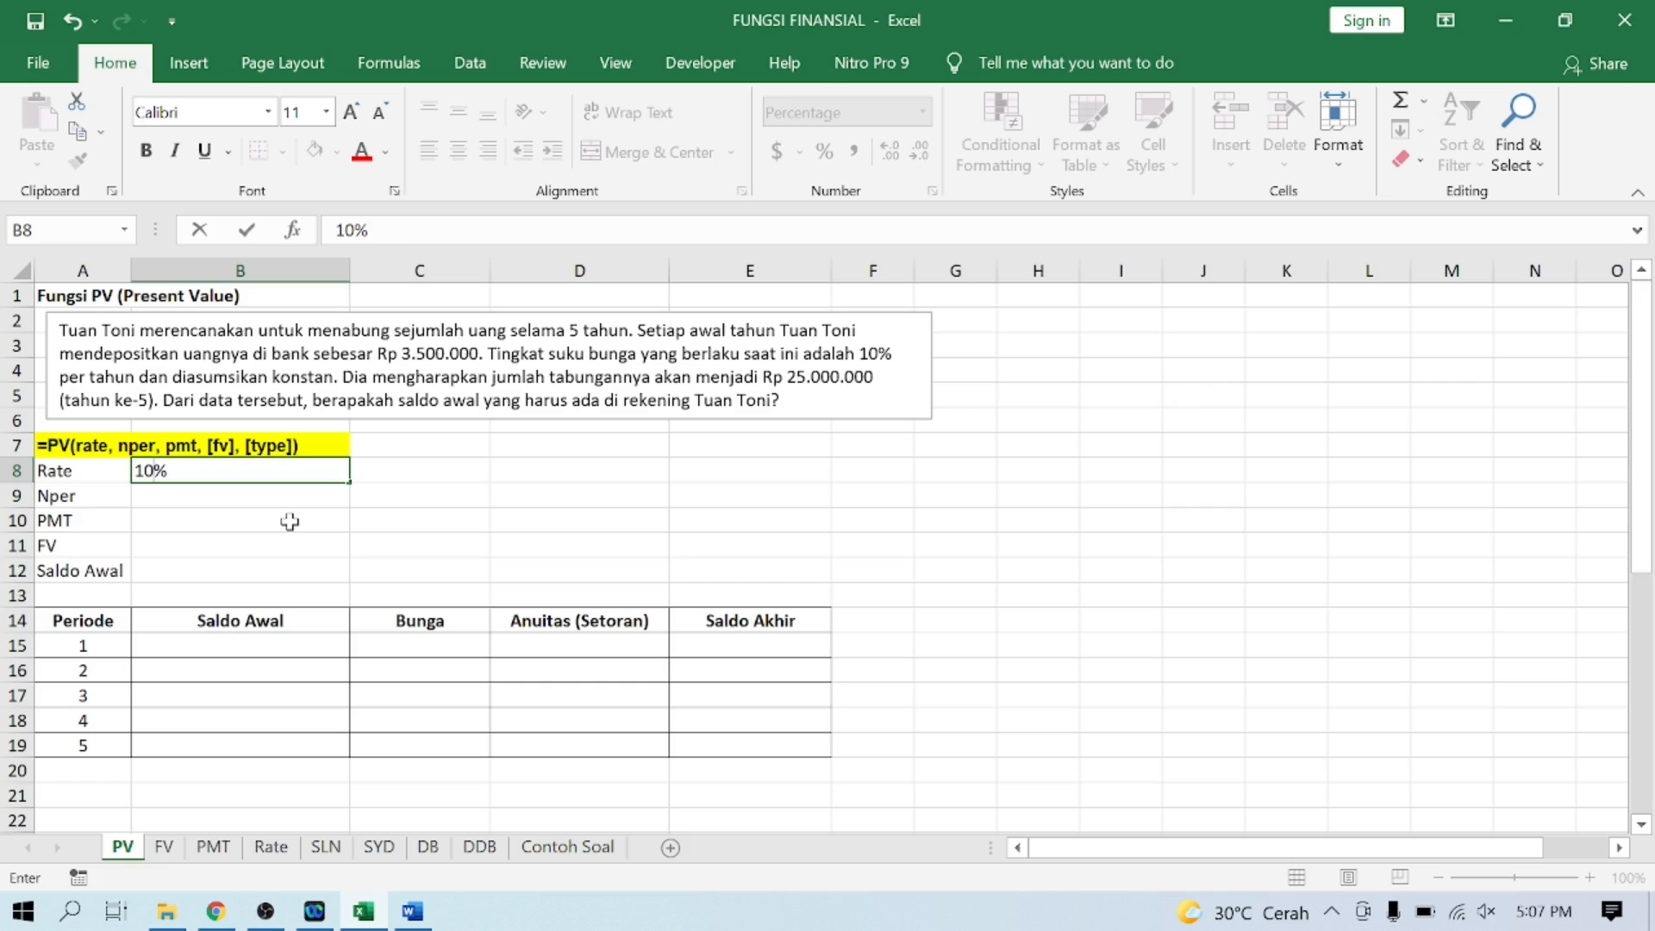
key(Return)
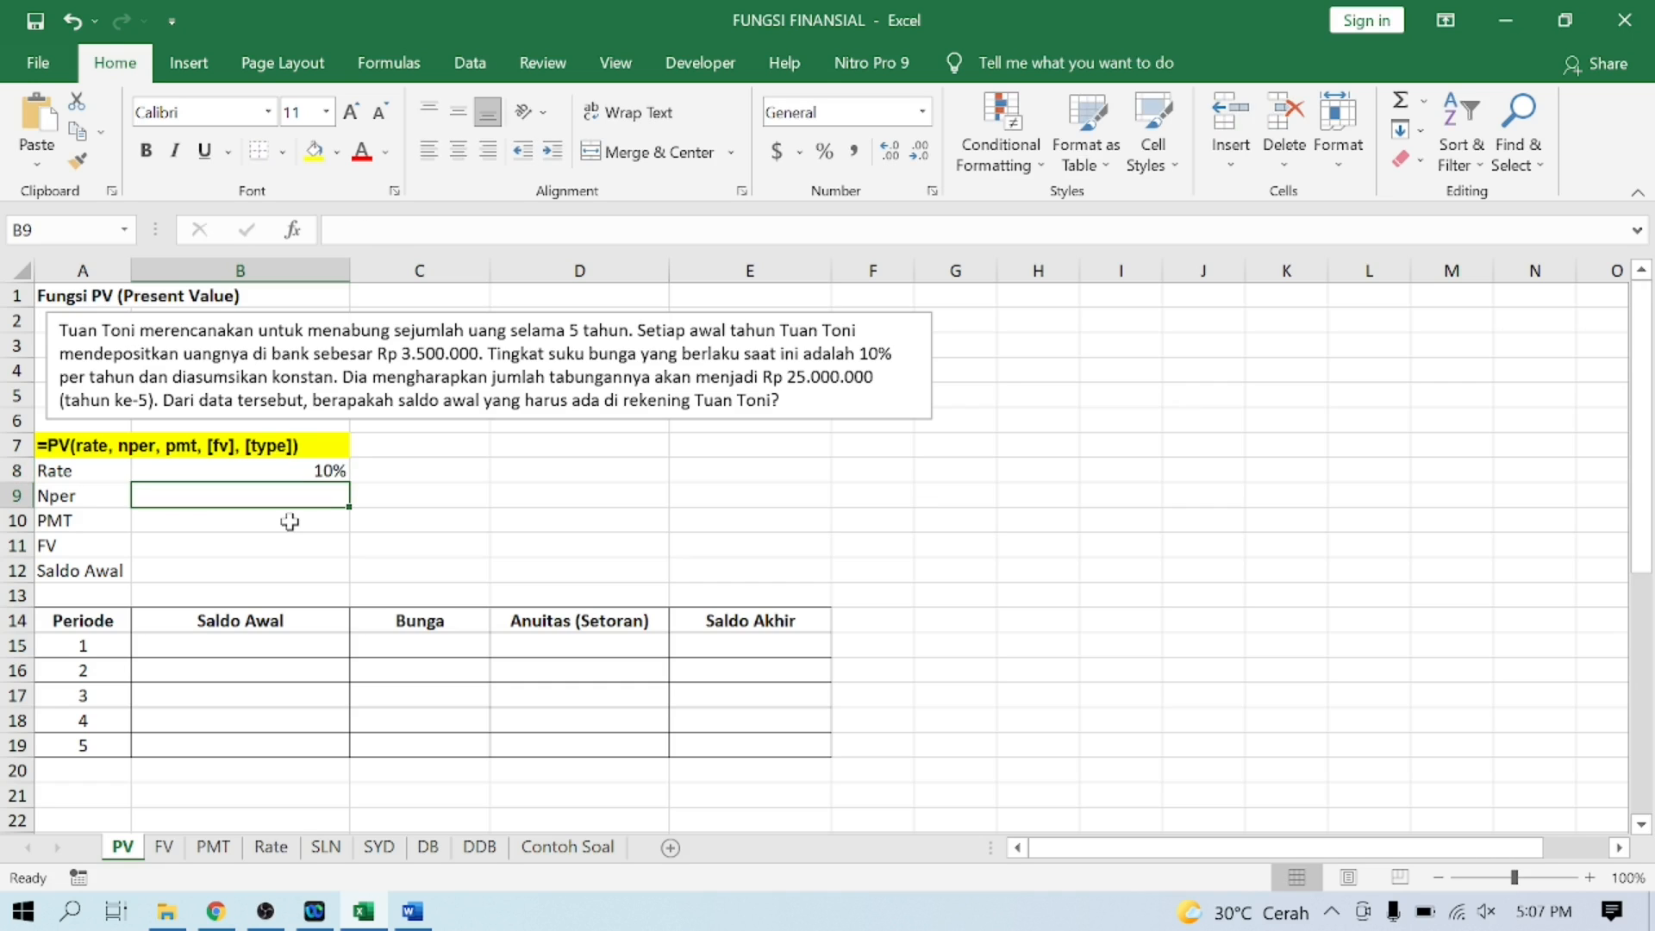
text(5)
key(Return)
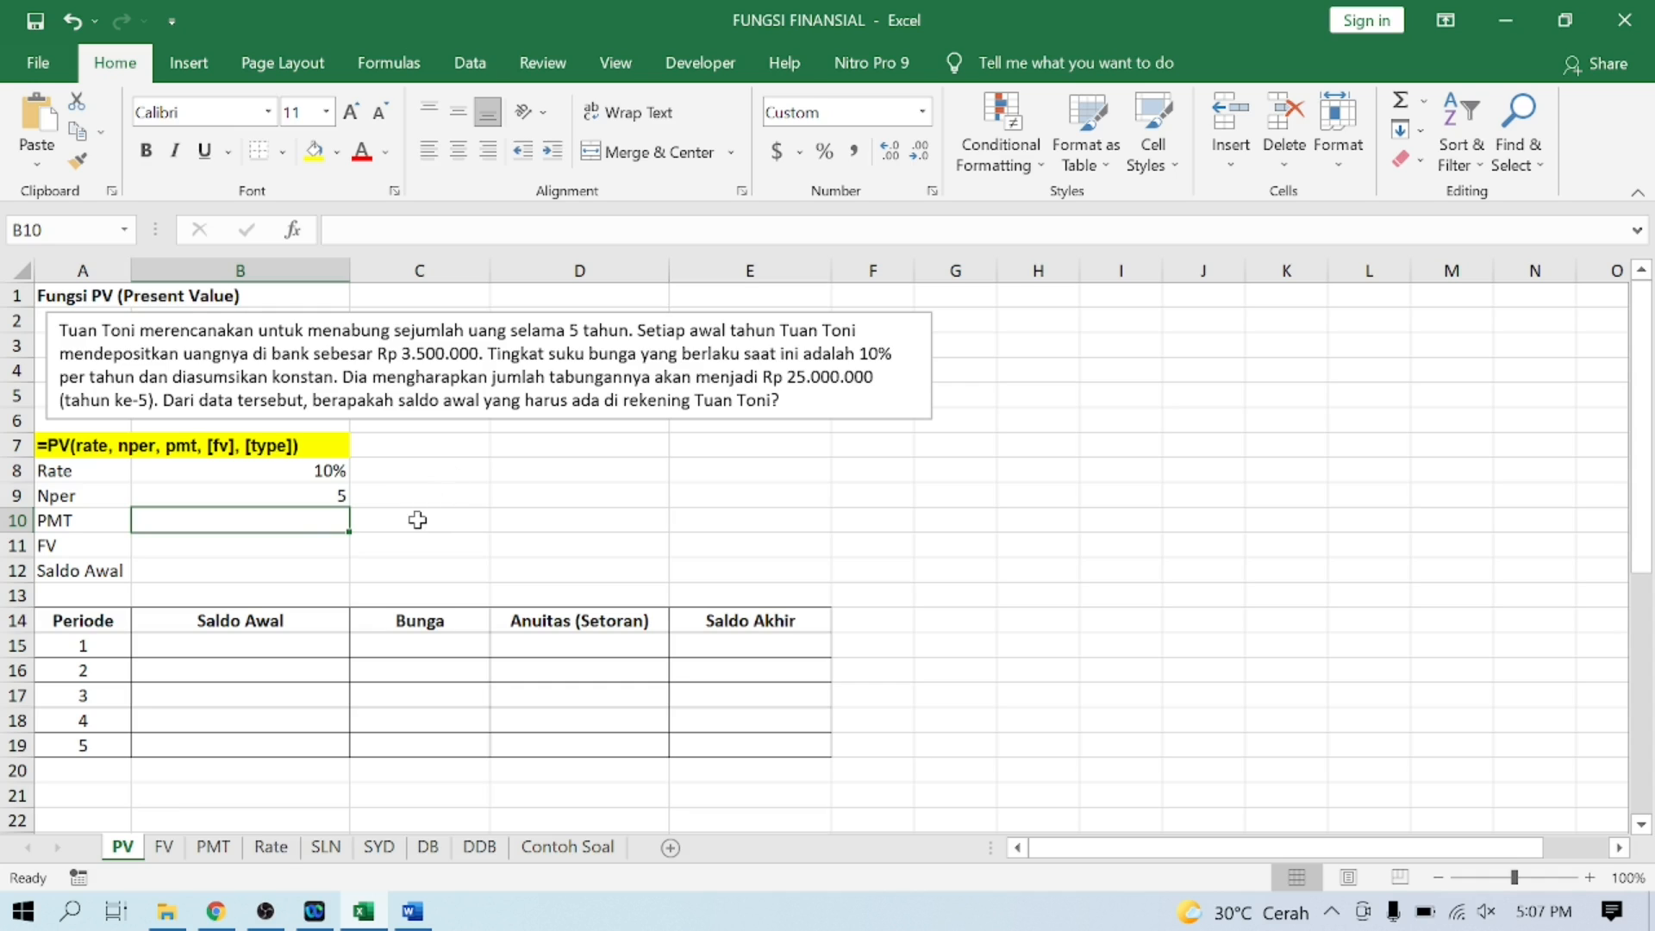
Step: Enter 3500000 as the PMT in B10 and 25000000 as the FV in B11
text(3,500,00)
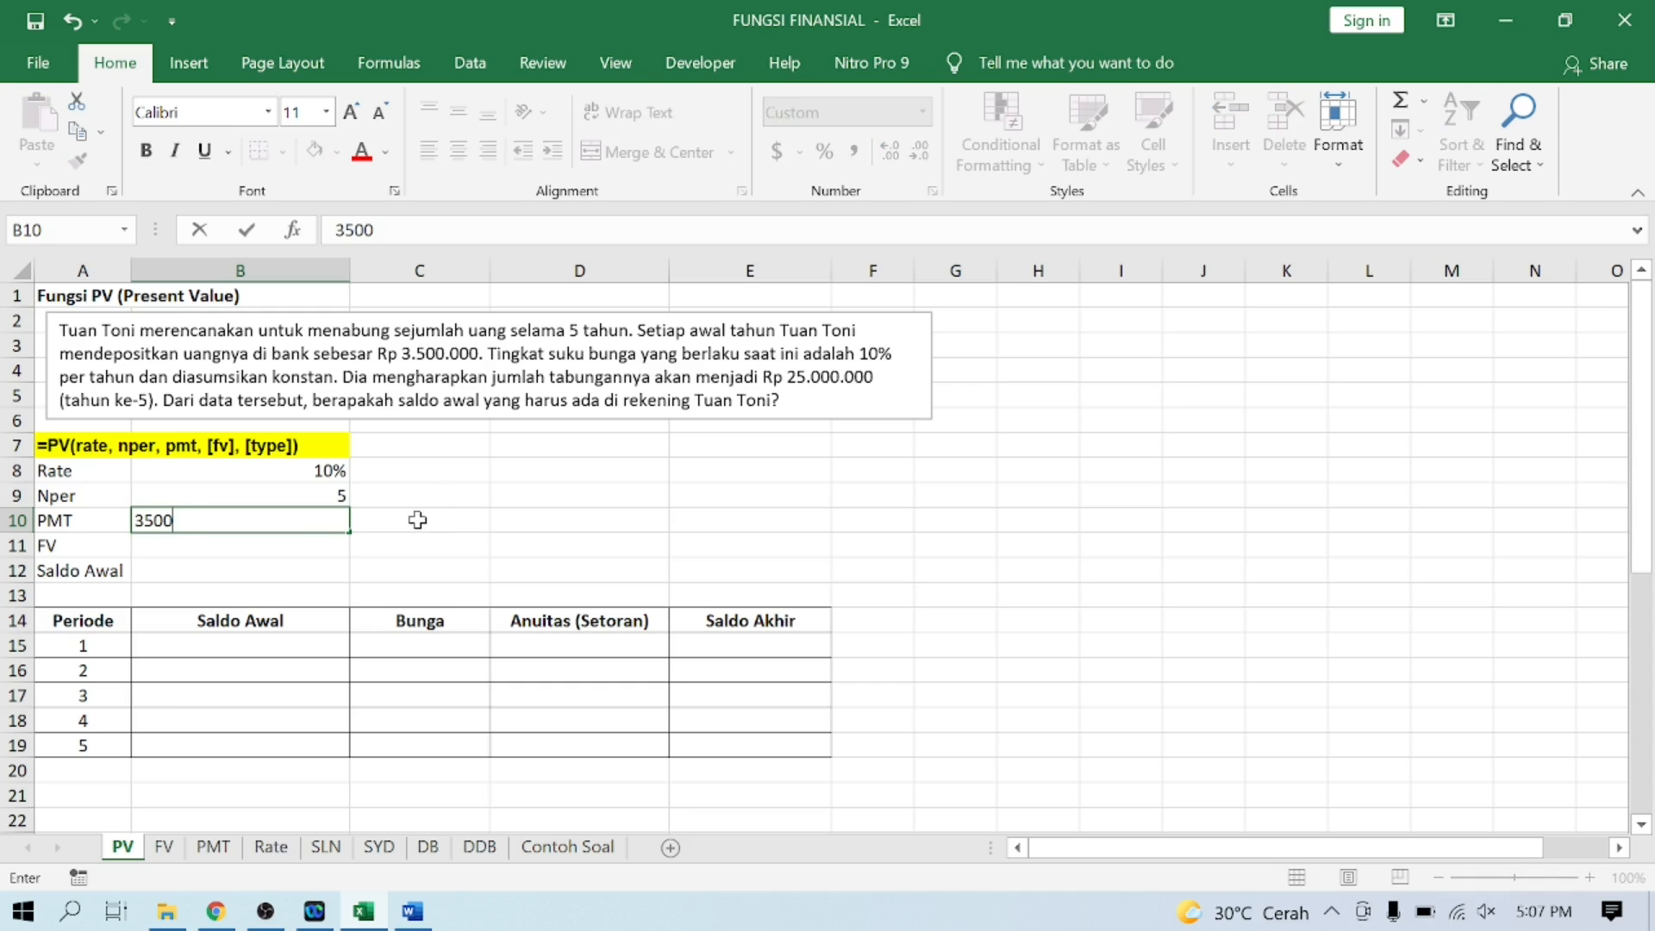
text(000)
key(Return)
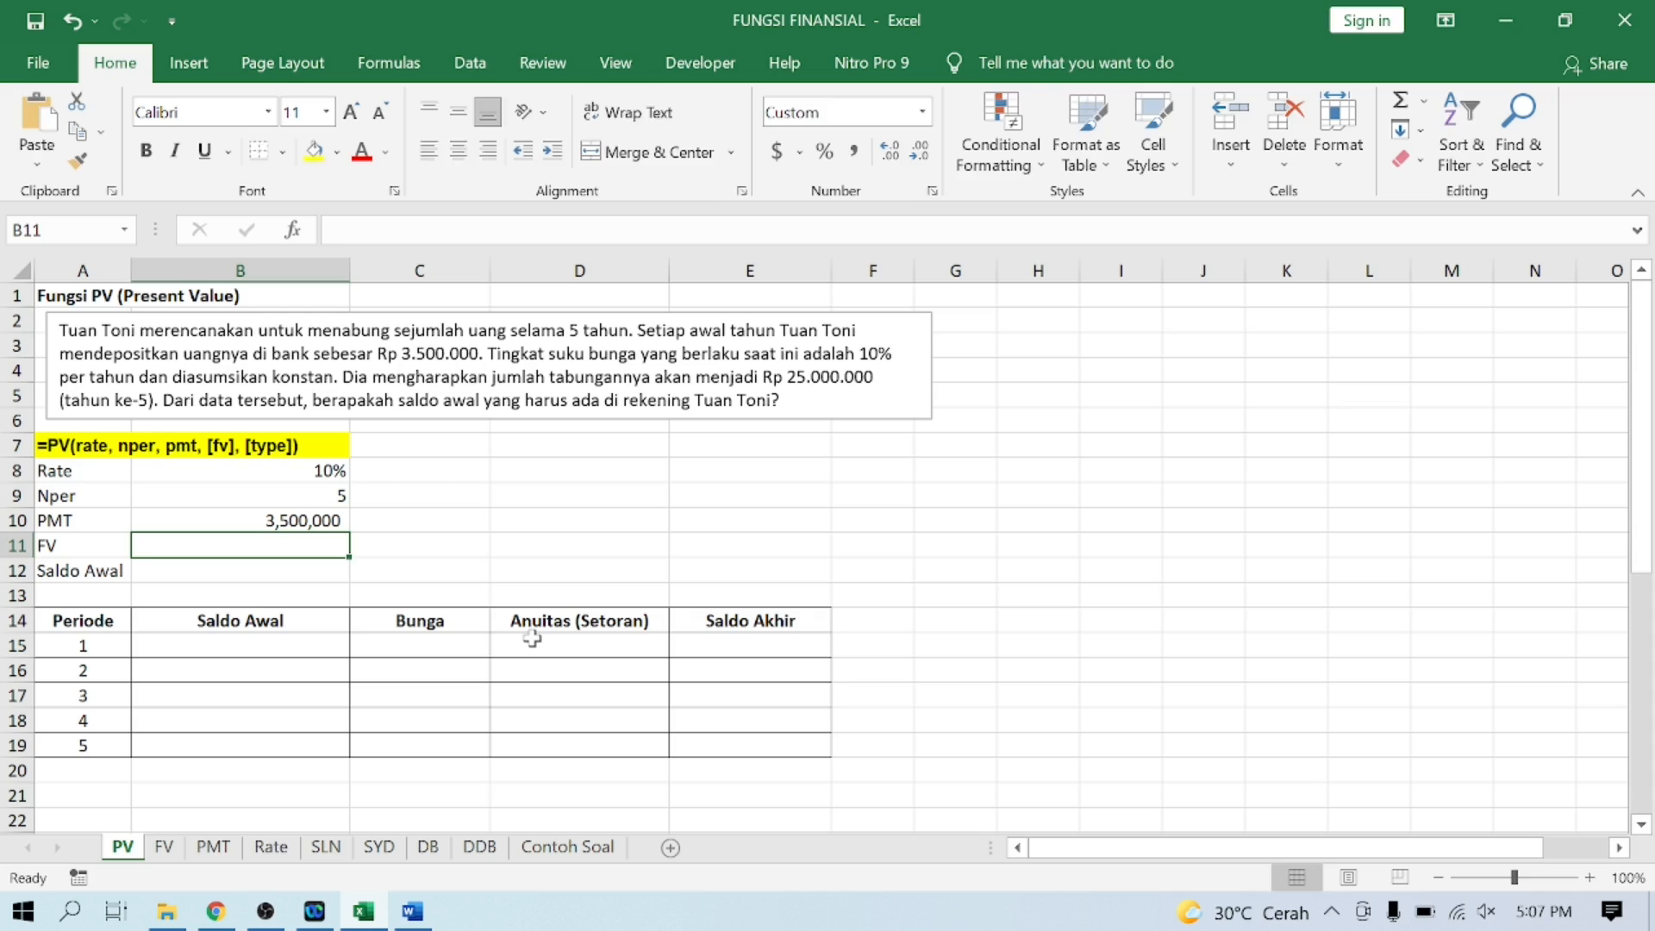
text(25000000)
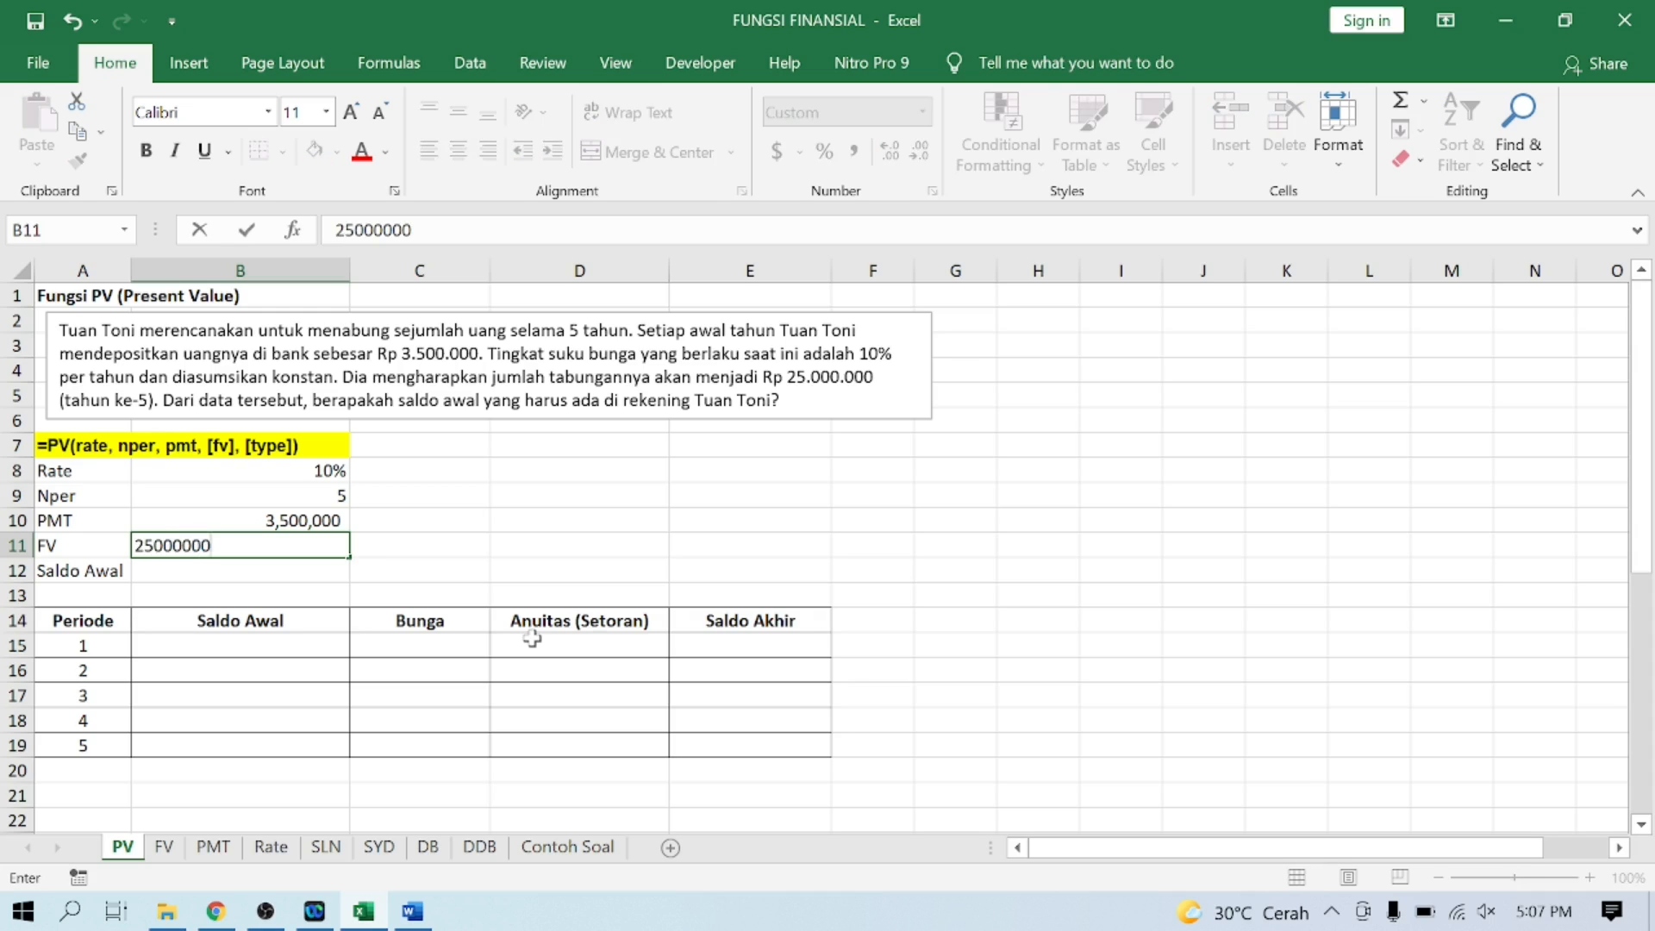
key(Return)
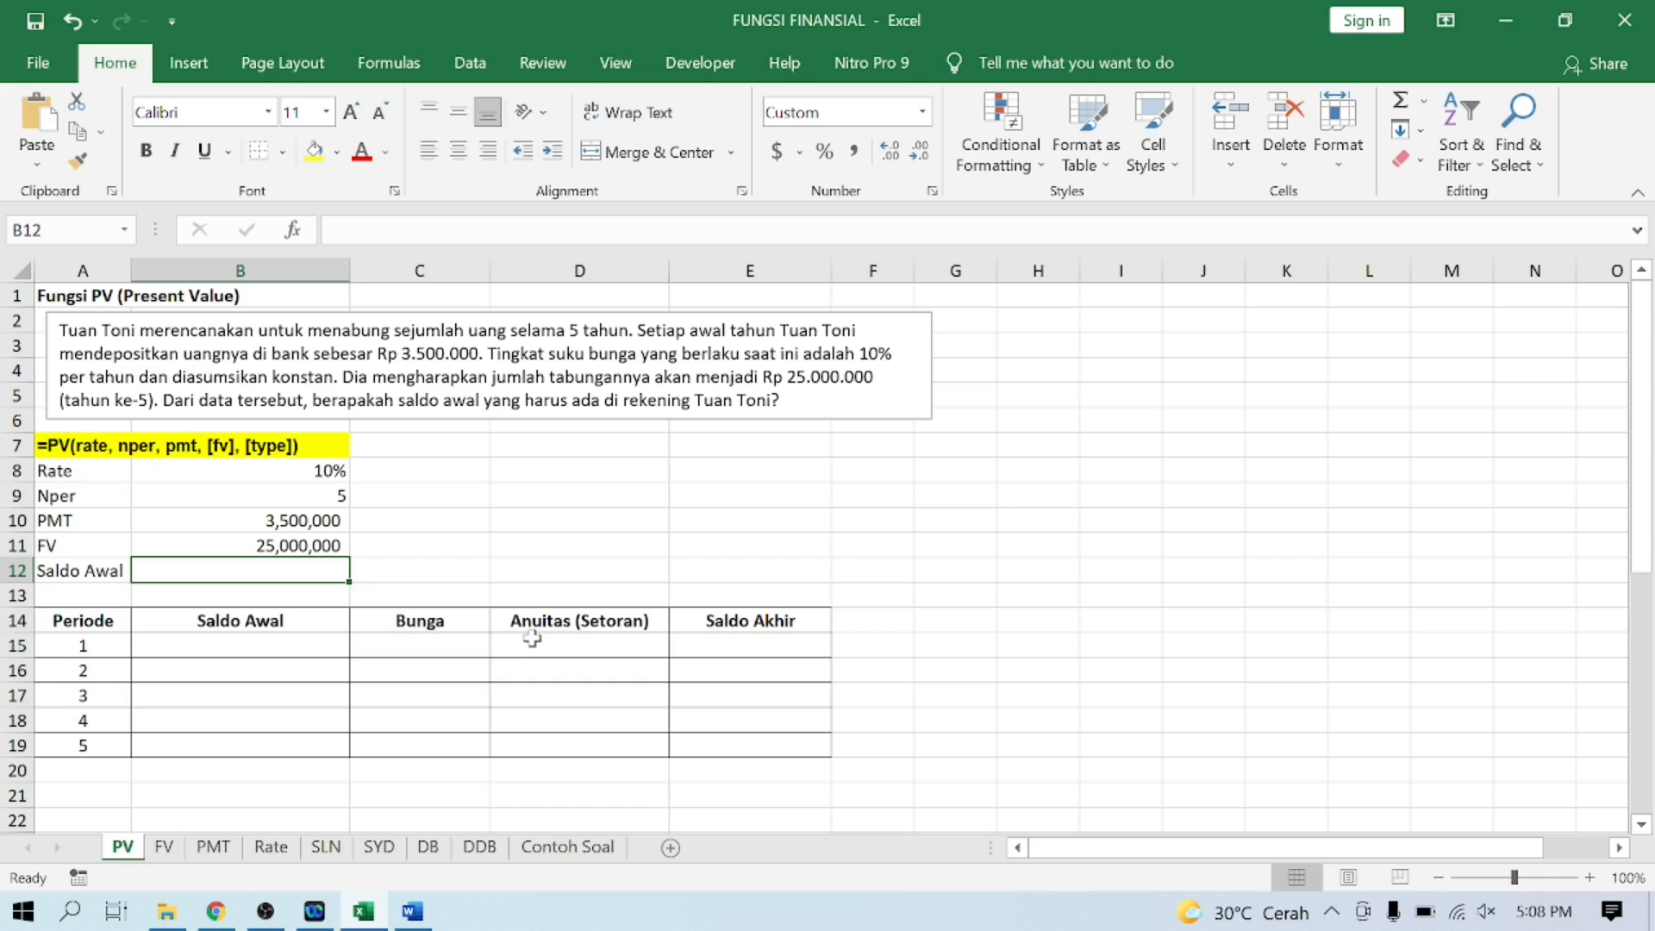
Step: Calculate the Saldo Awal in B12 with the formula =PV(B8,B9,-B10,B11)
text(=)
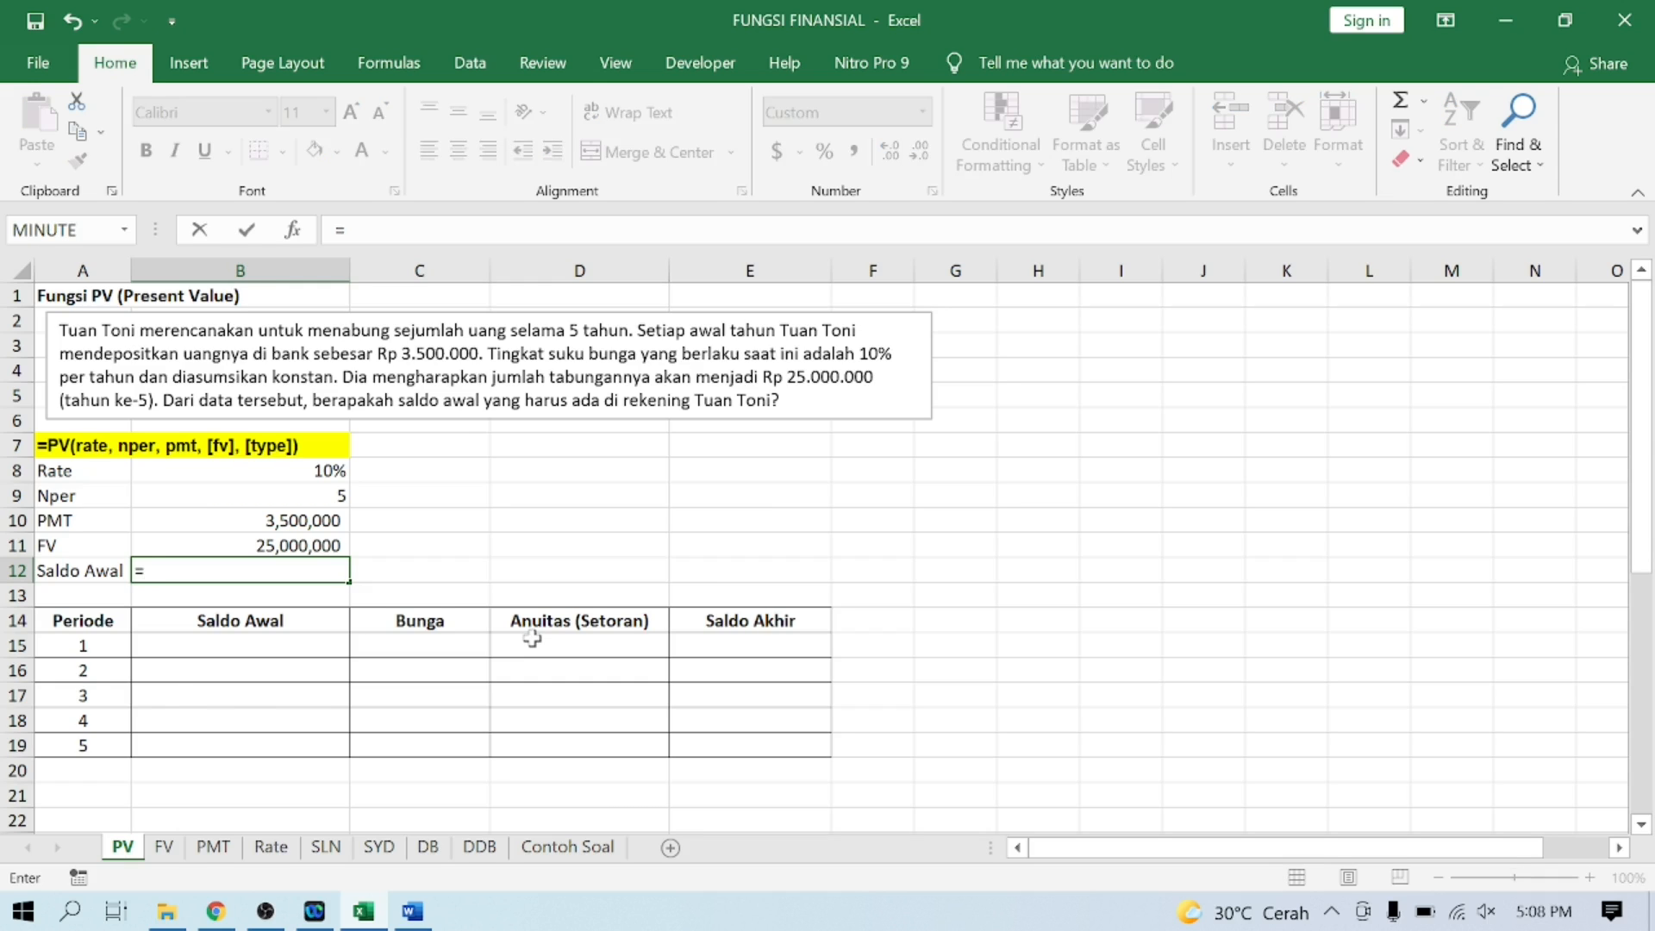
text(pv)
key(BackSpace)
key(BackSpace)
text(PV()
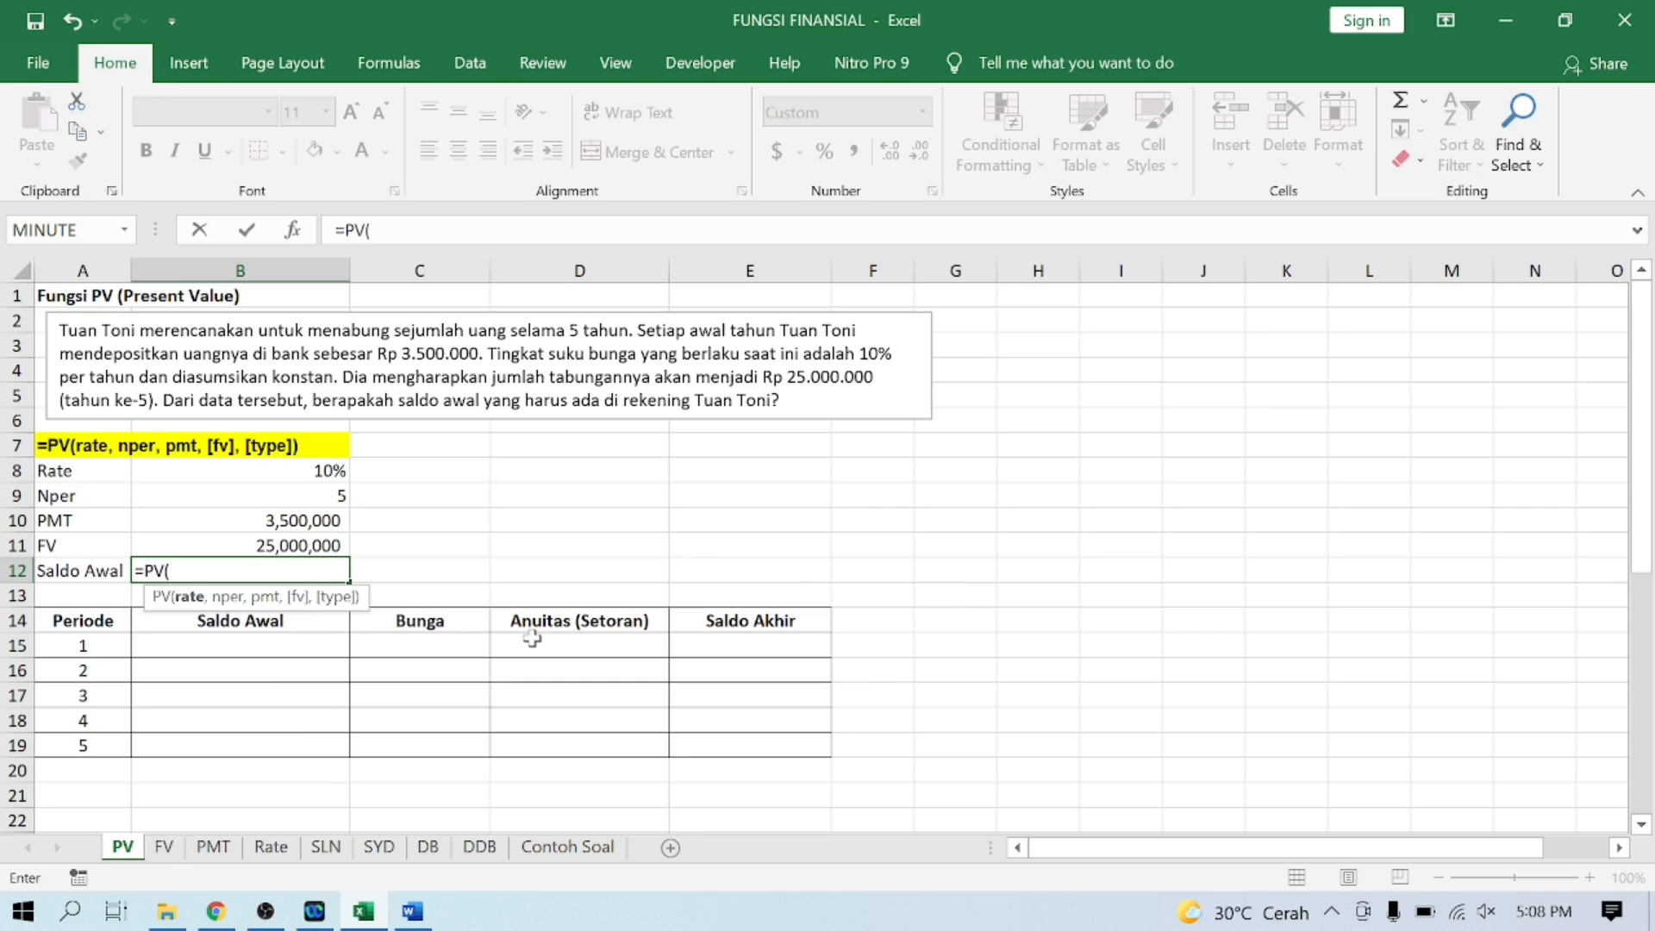
click(333, 473)
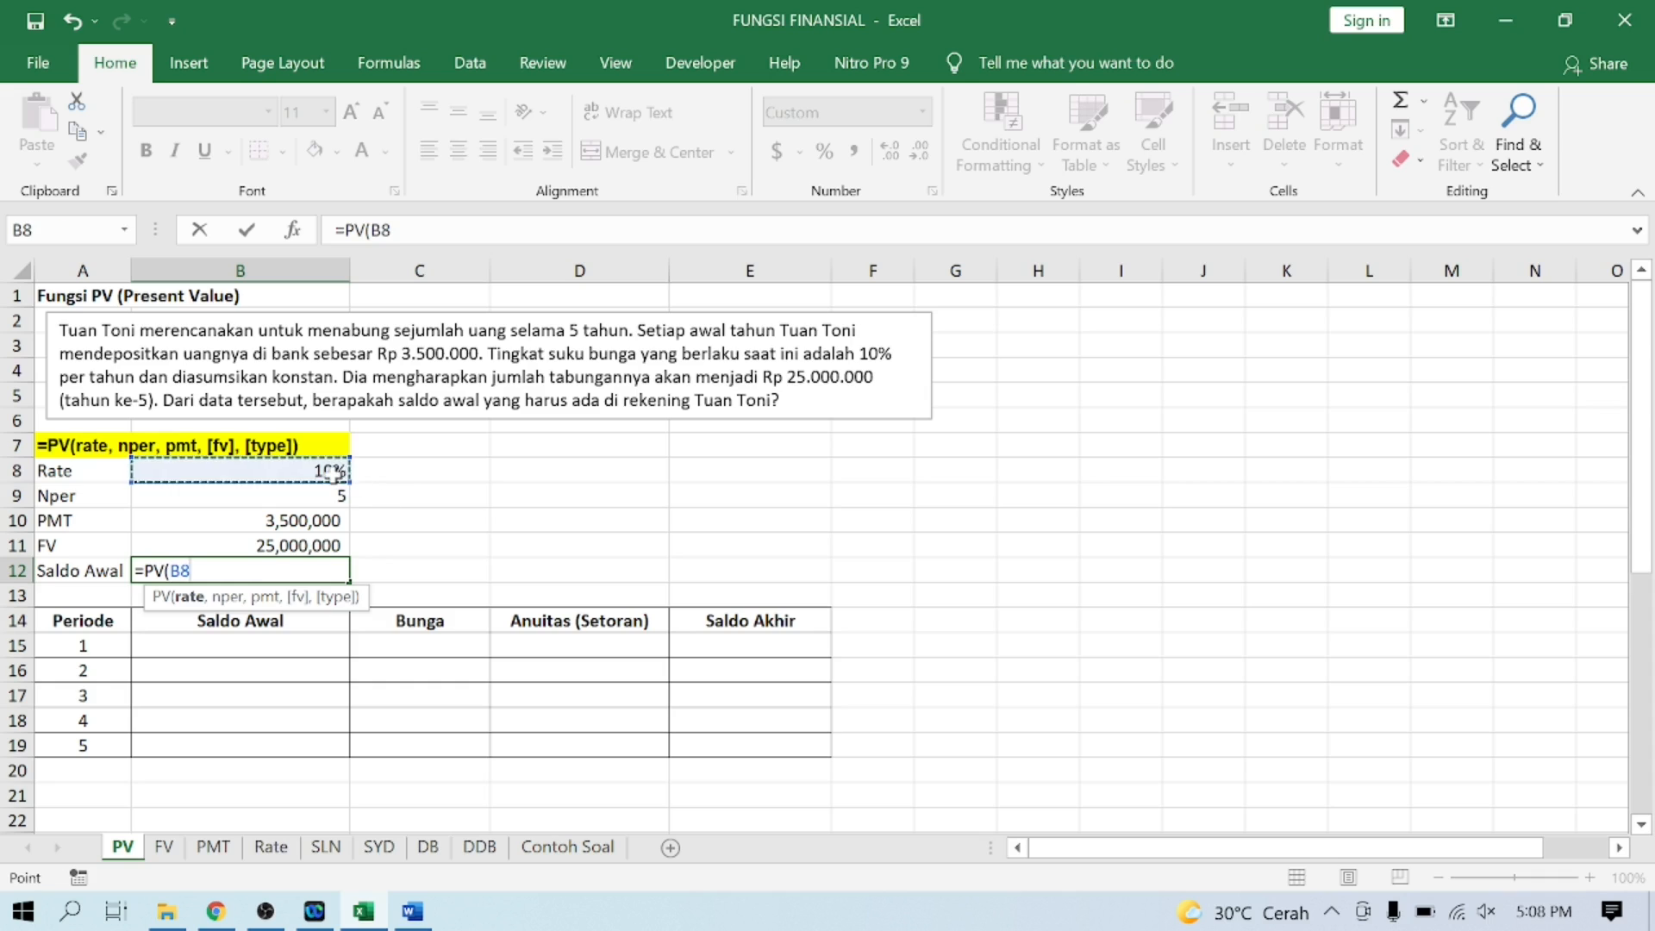
text(,)
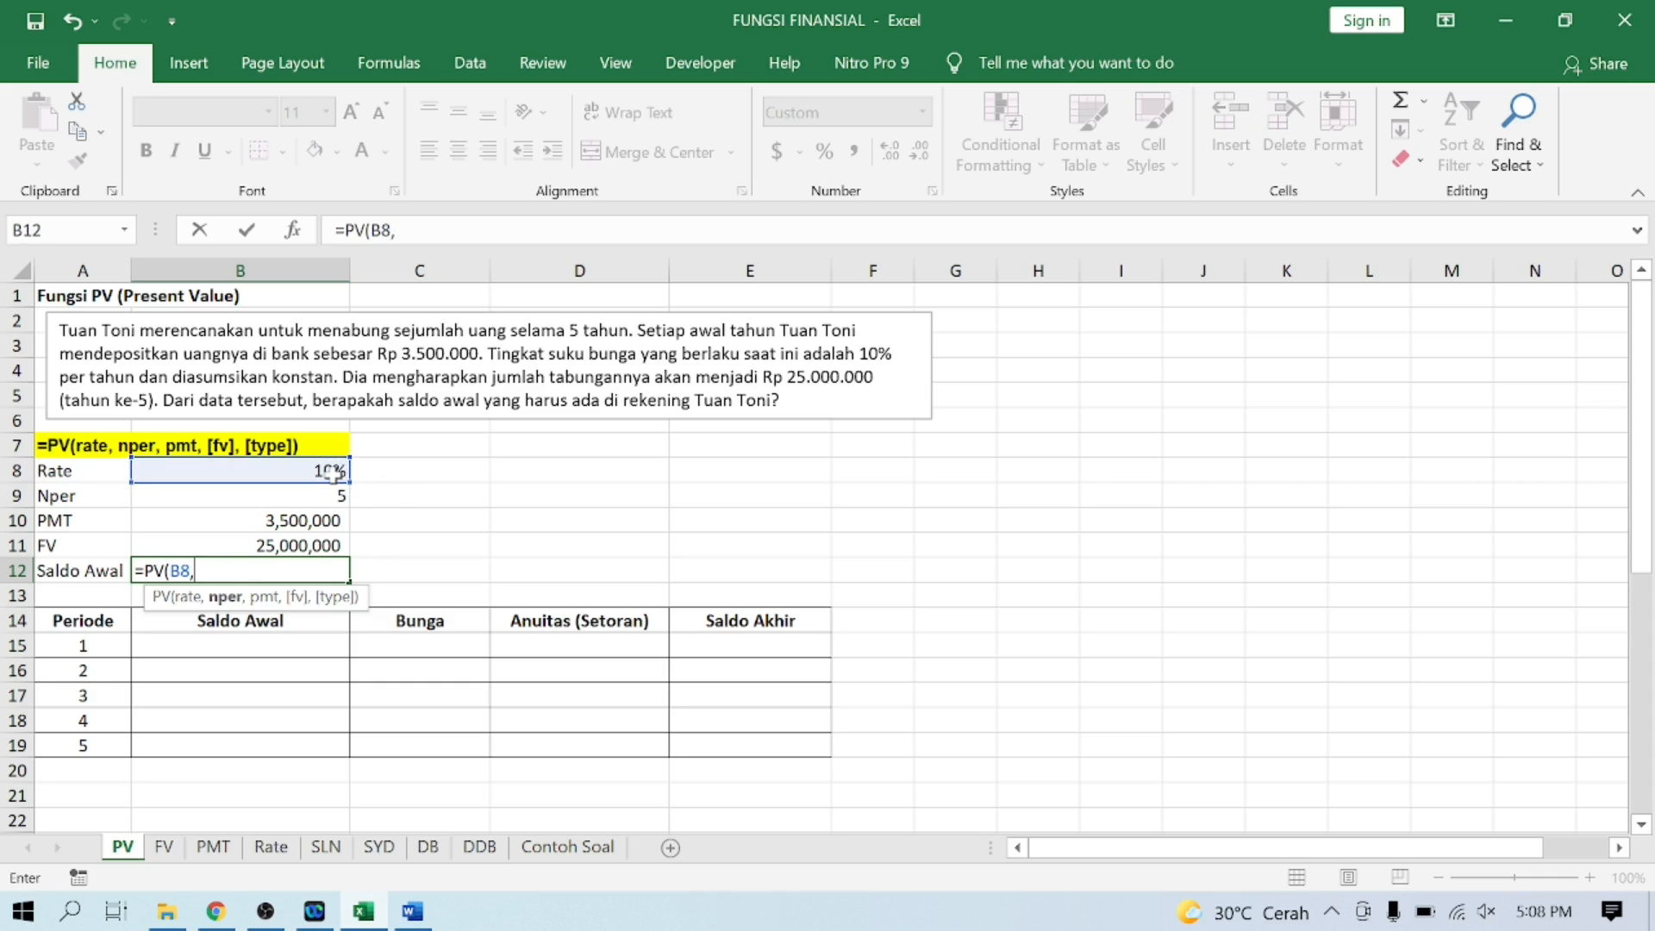
click(303, 500)
text(,)
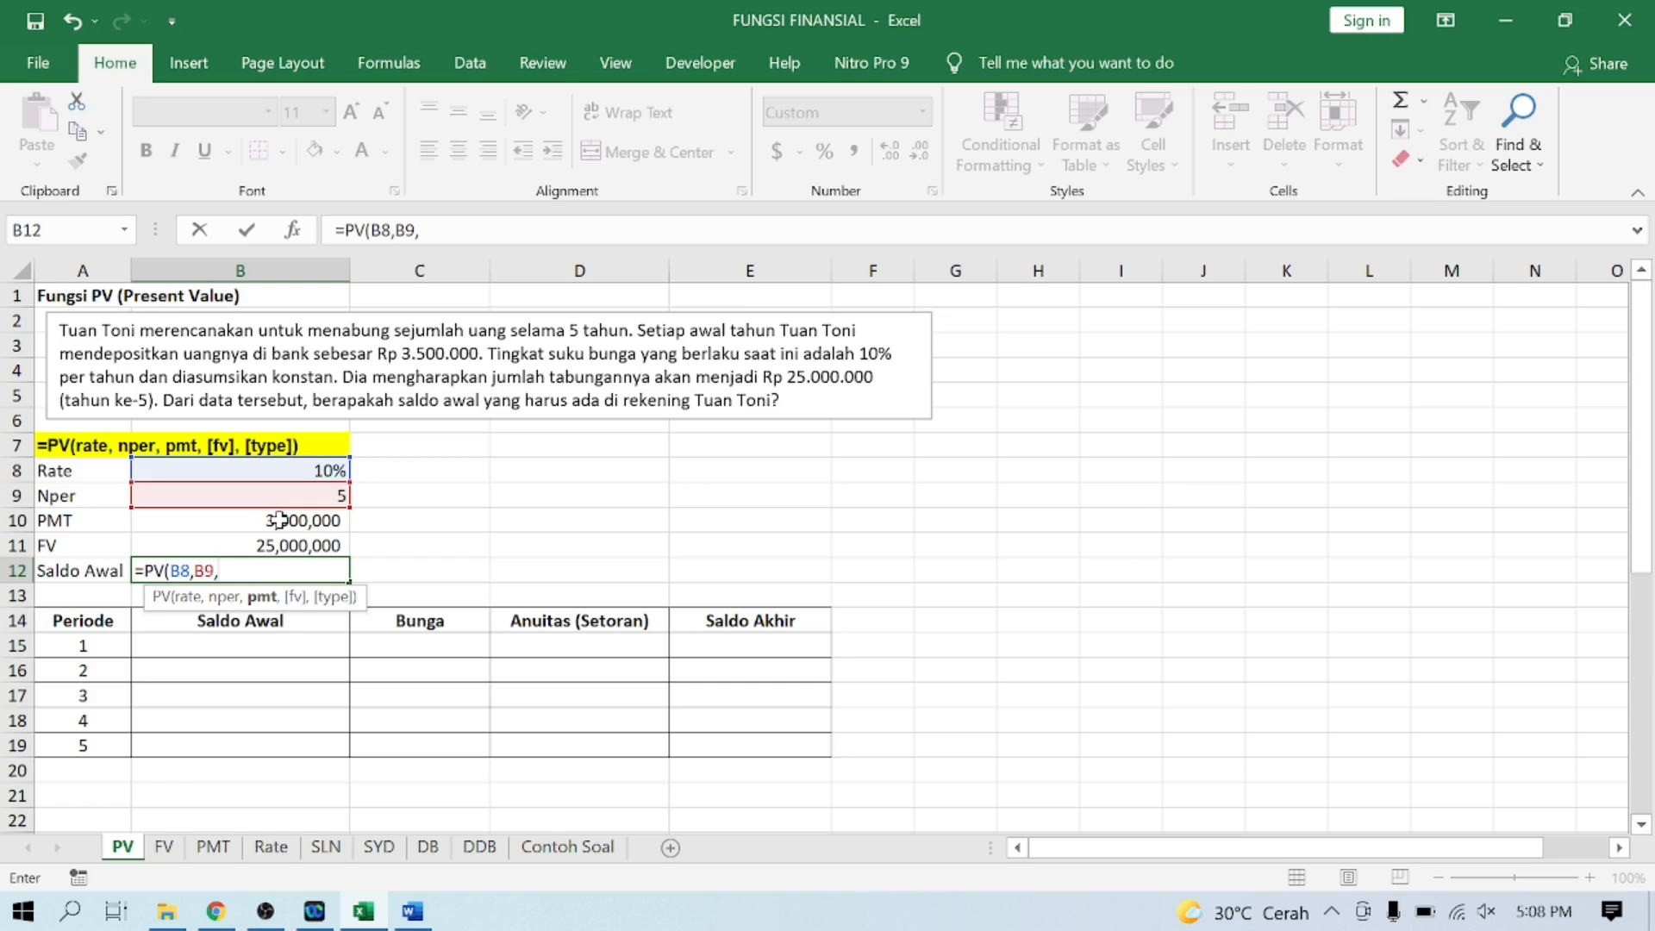
text(-)
click(289, 521)
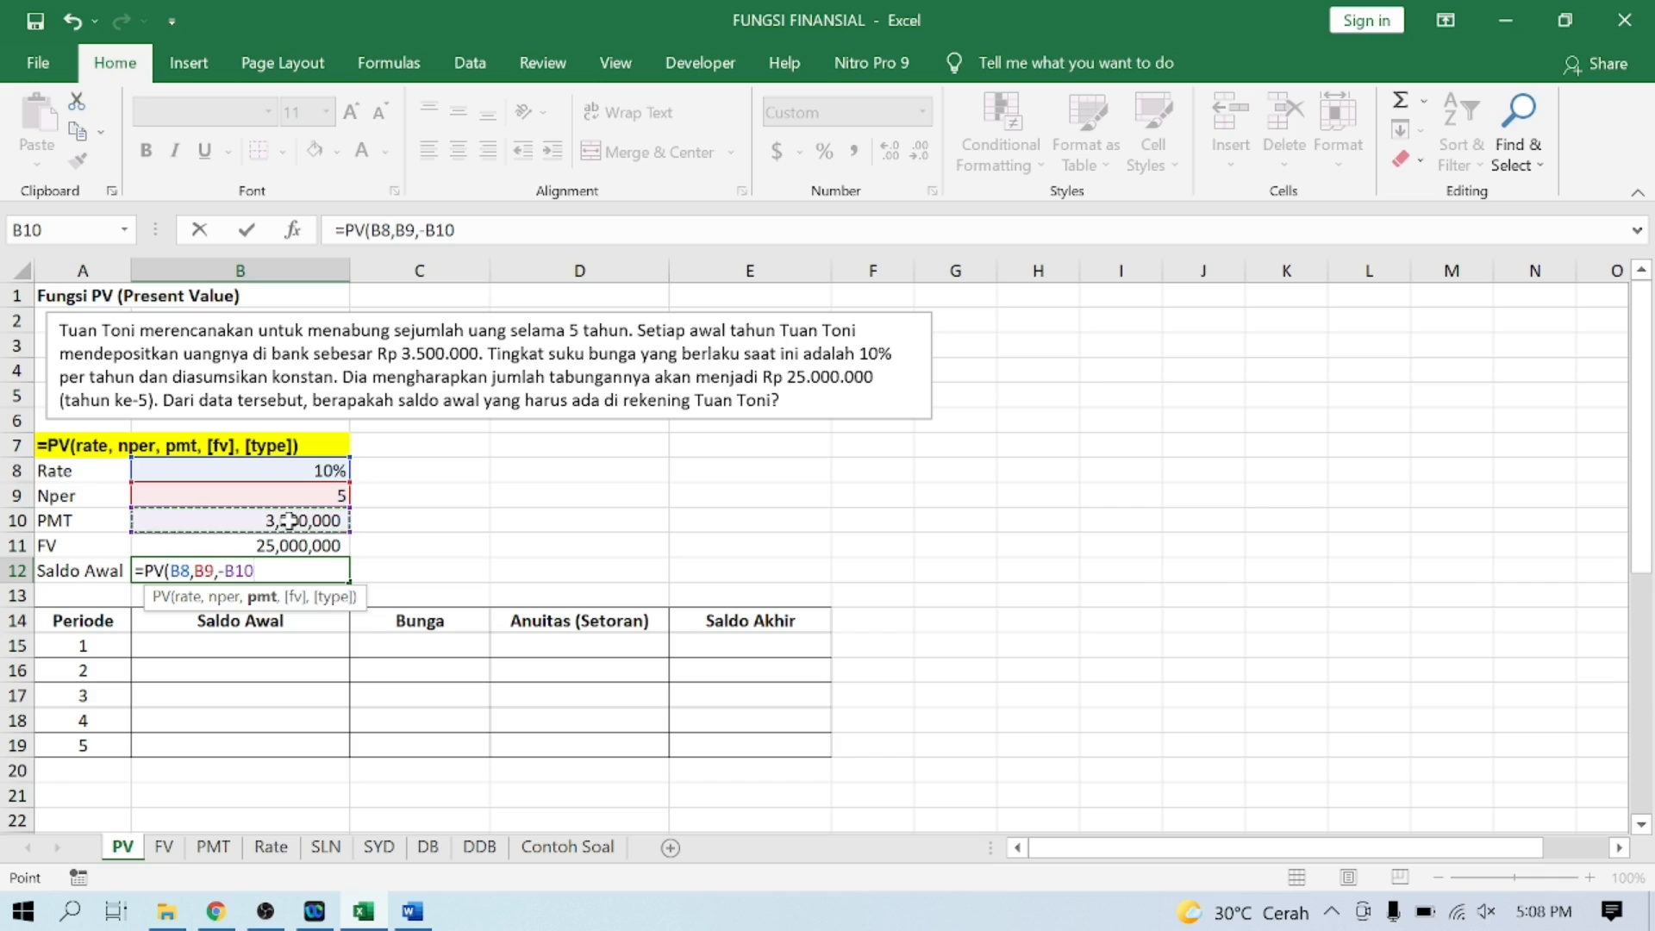
text(,)
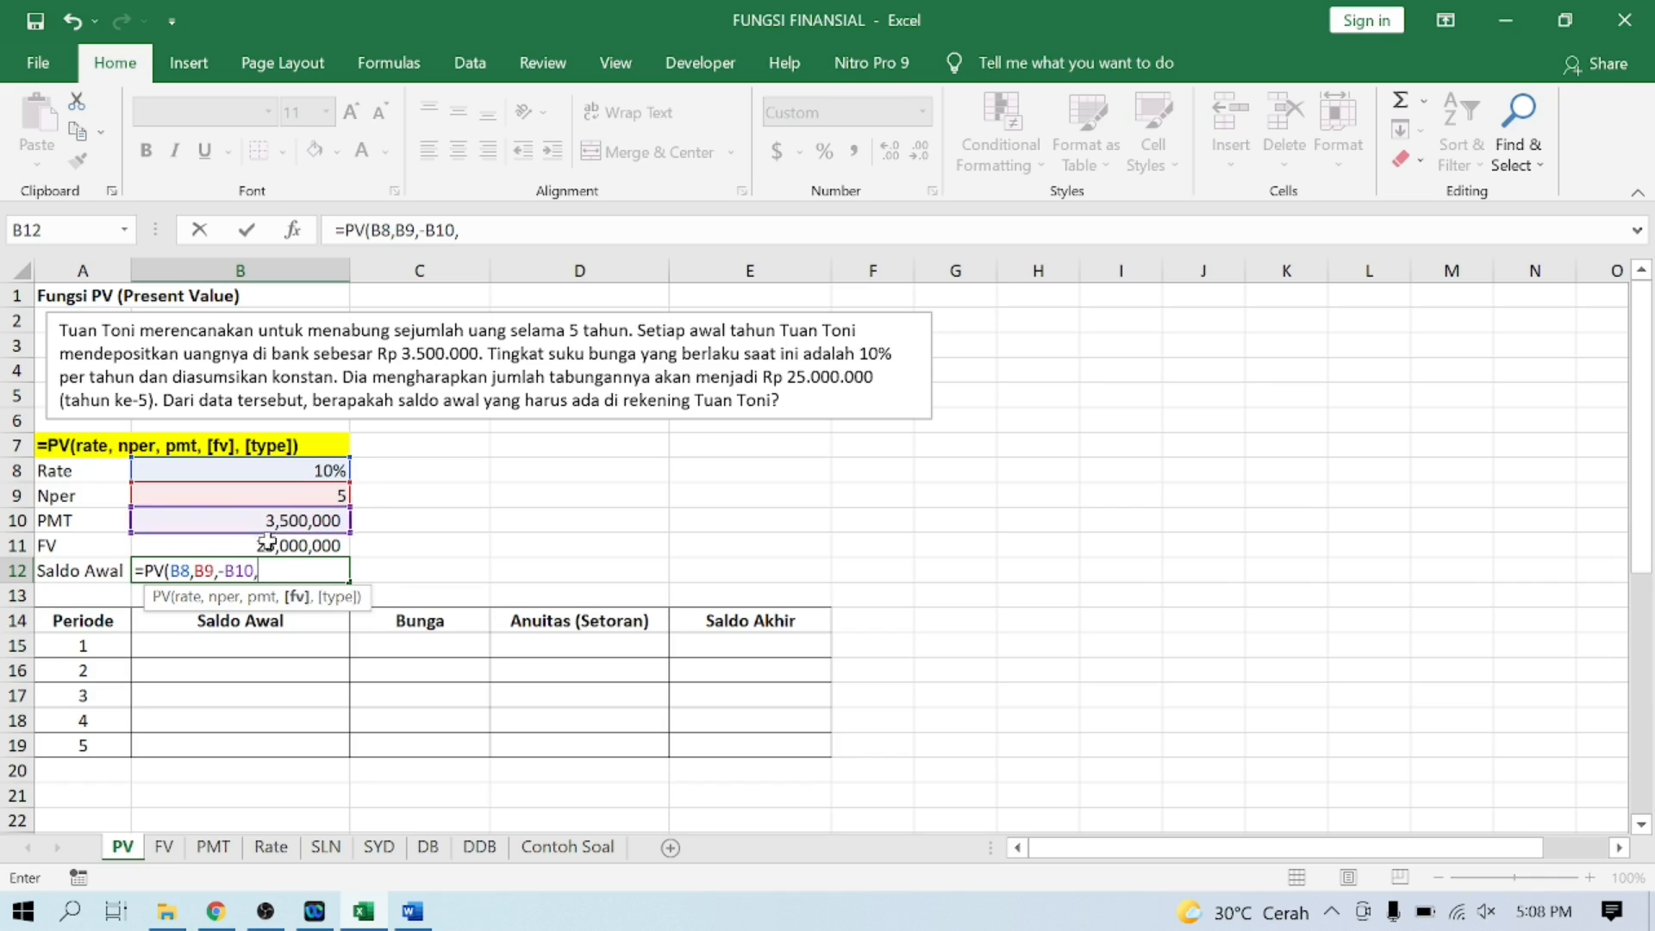
click(261, 546)
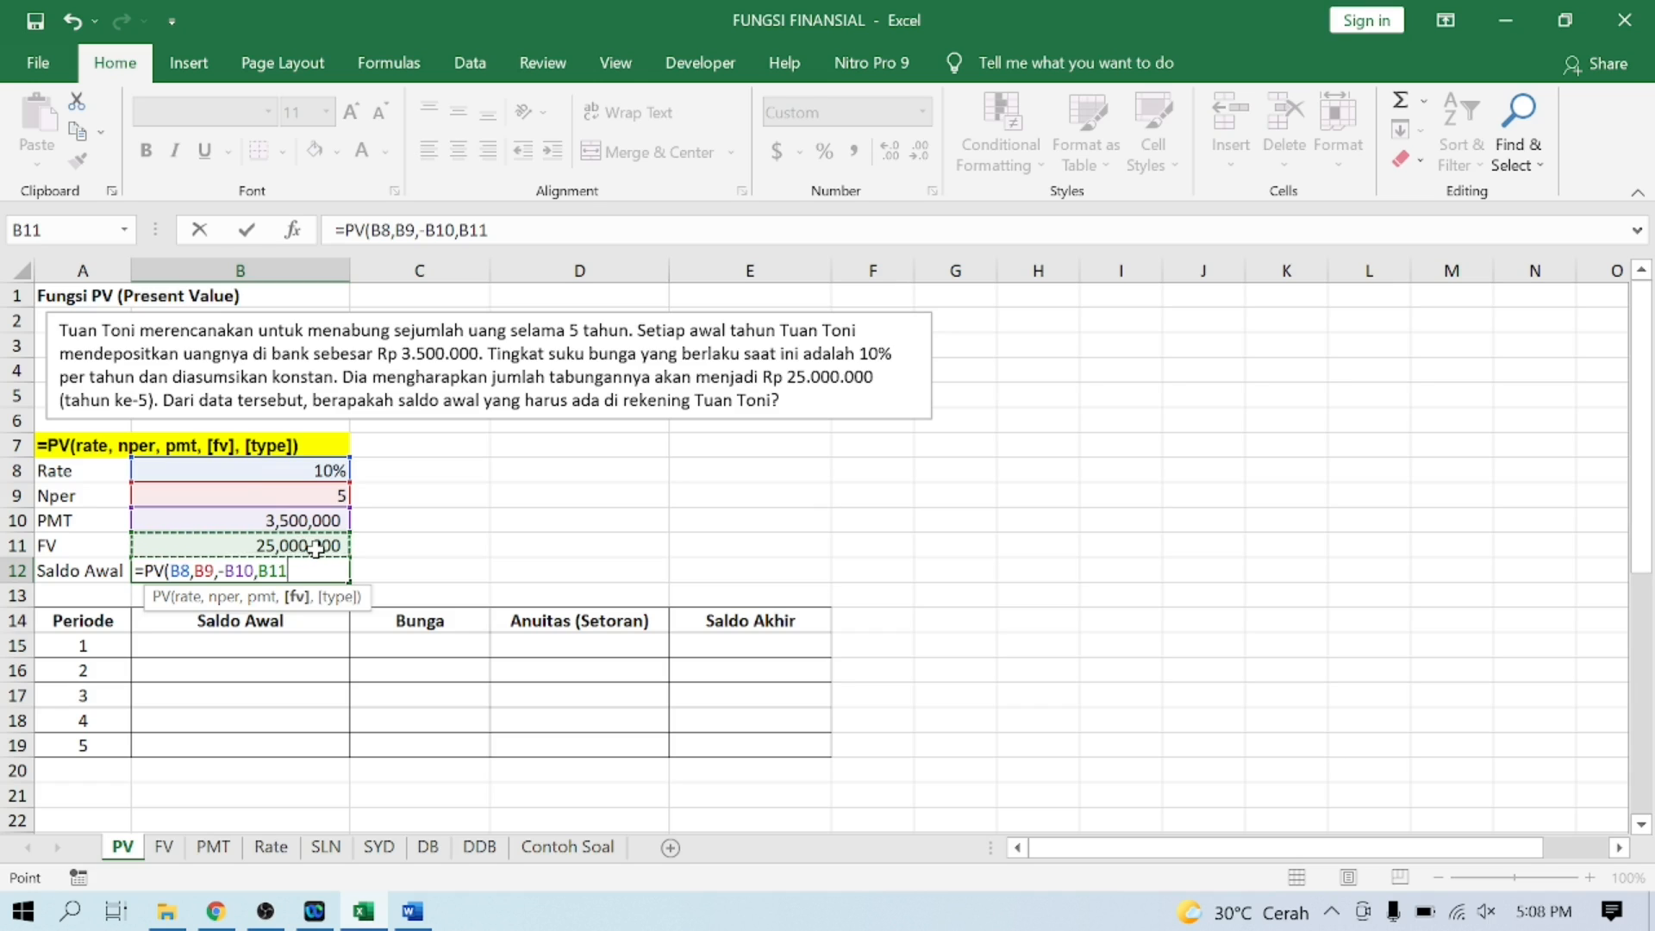
text())
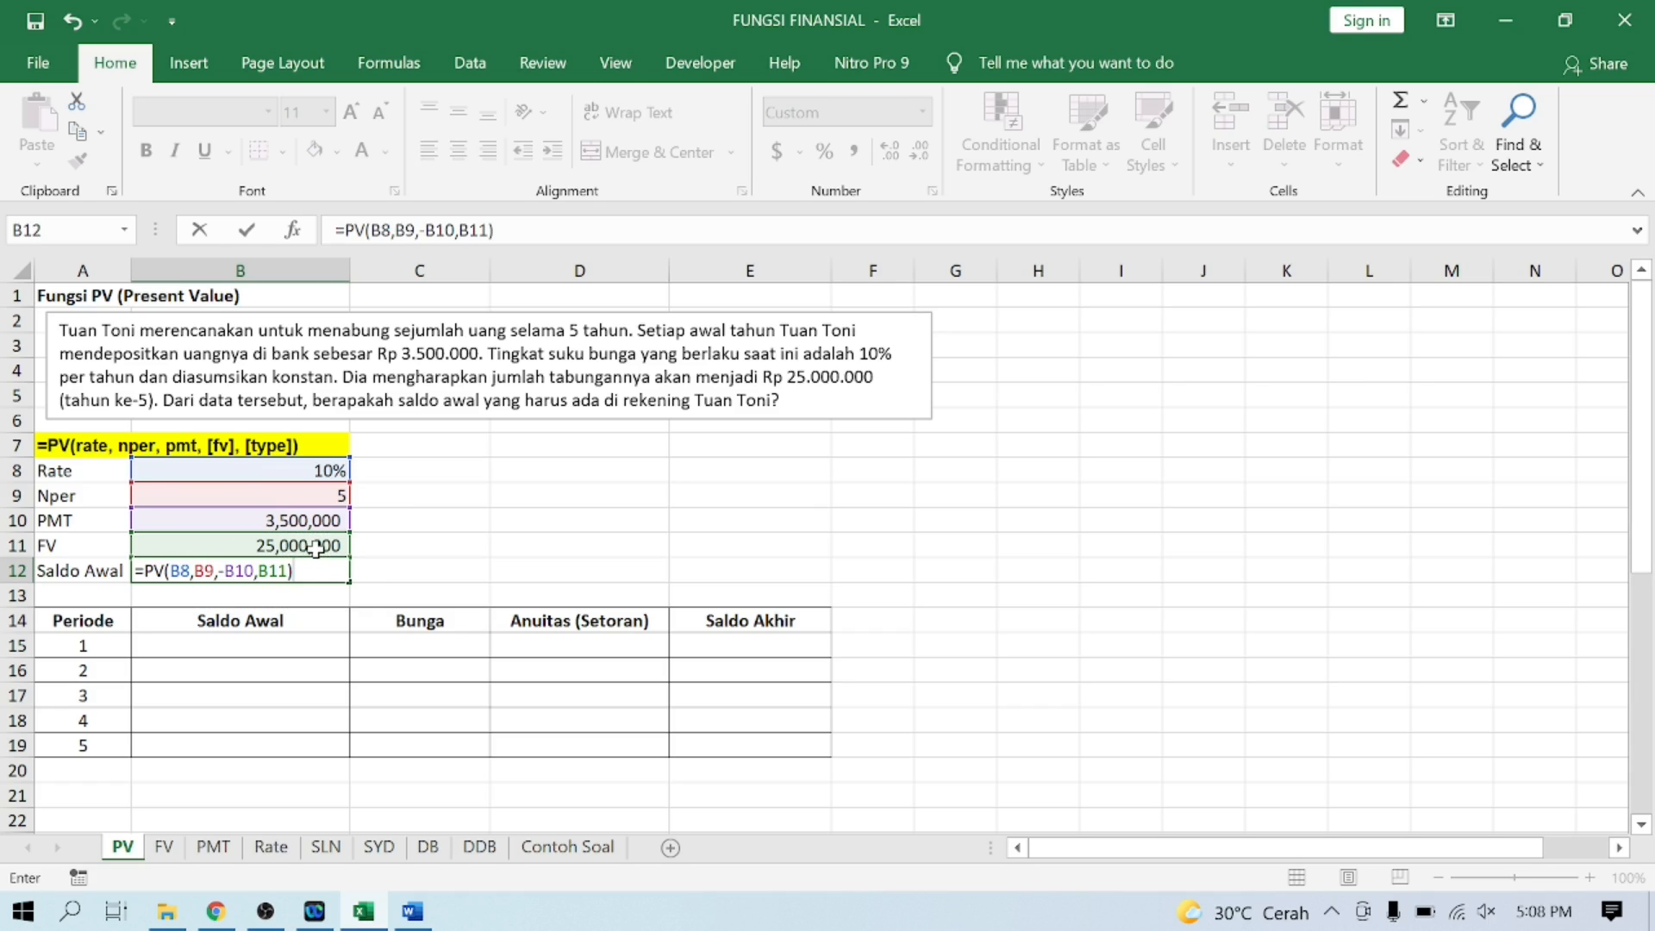
key(Return)
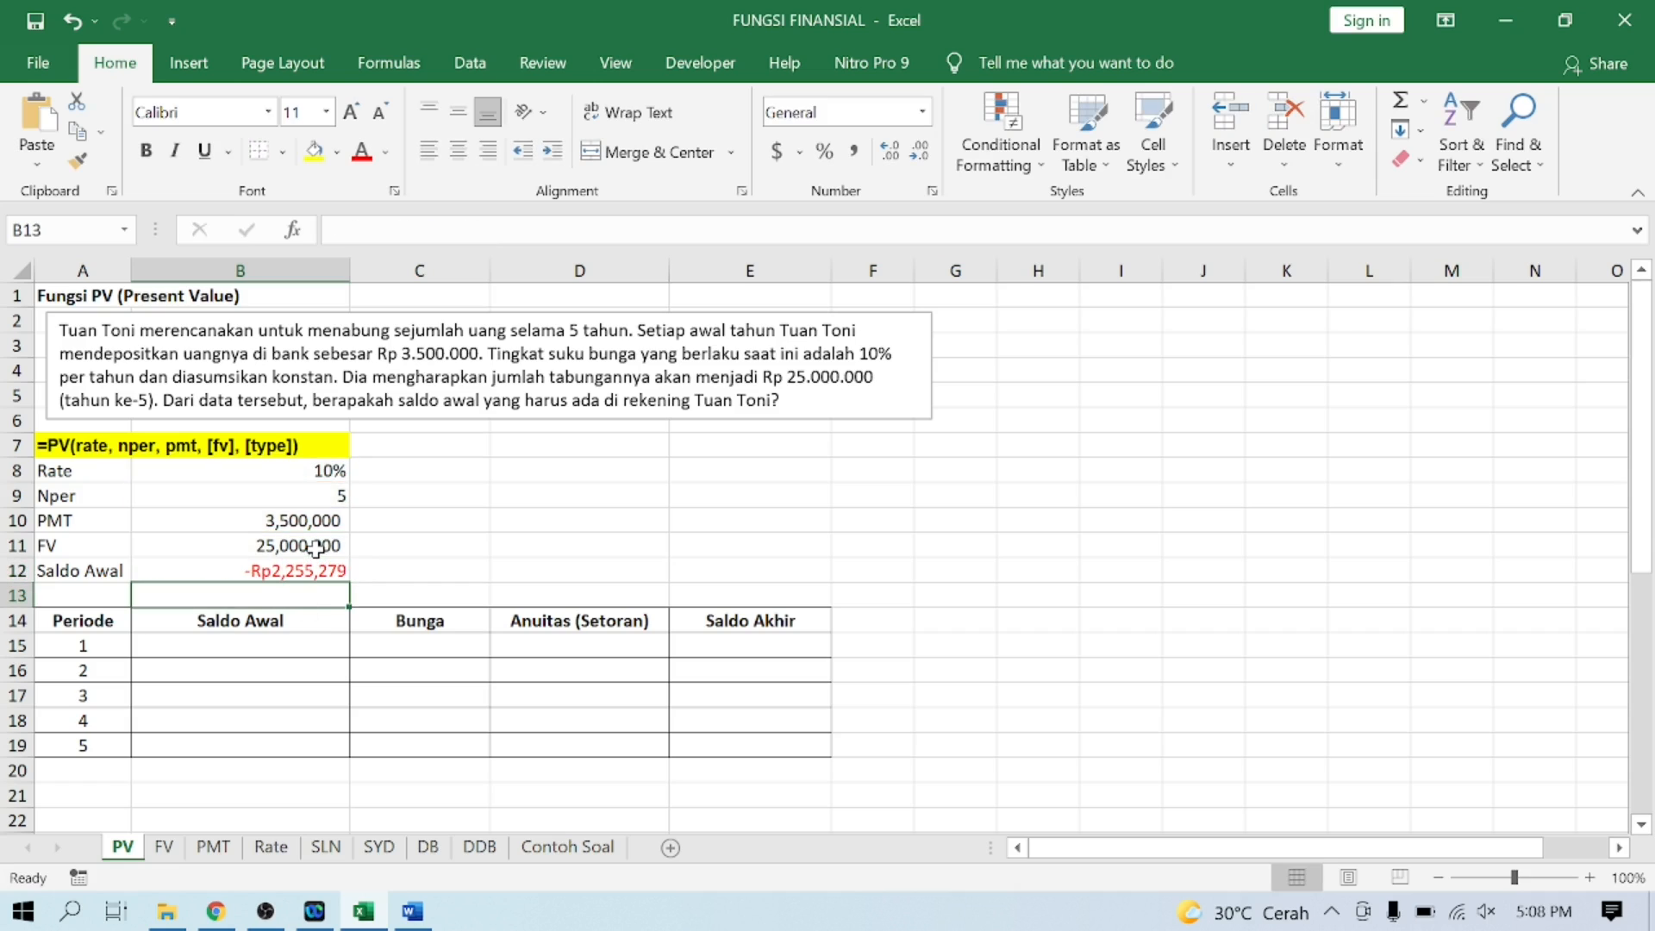
Step: Fill the period 1 Saldo Awal in B15 with the absolute value of the PV result, using =ABS(B12)
click(276, 643)
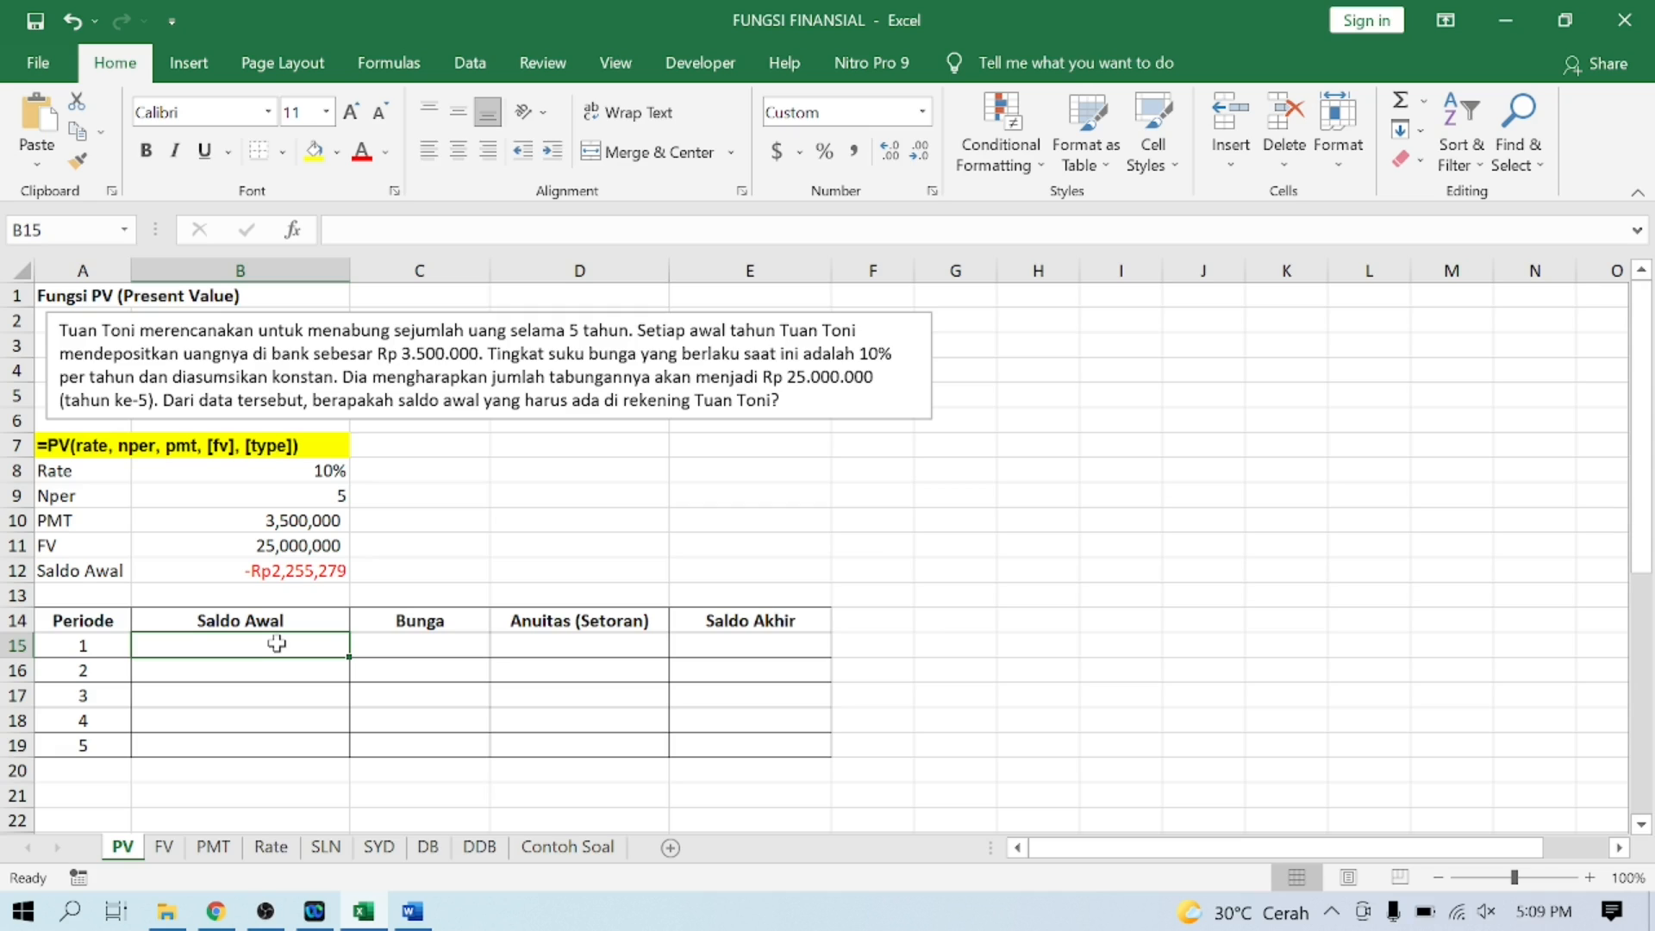
text(=)
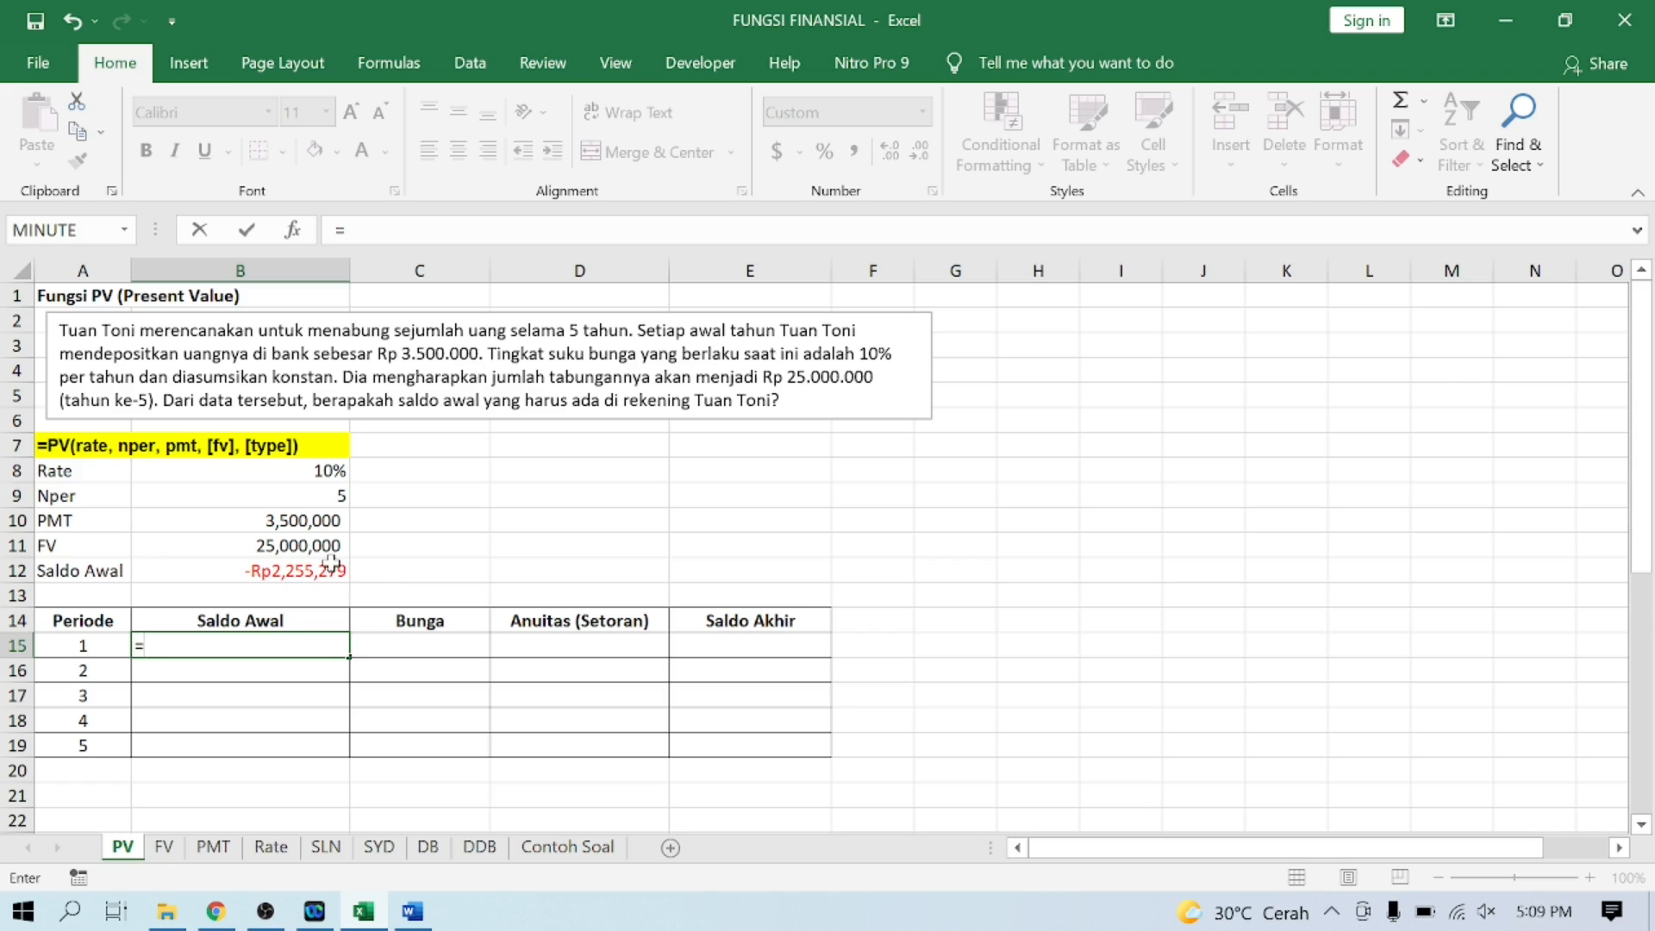
text(ABS()
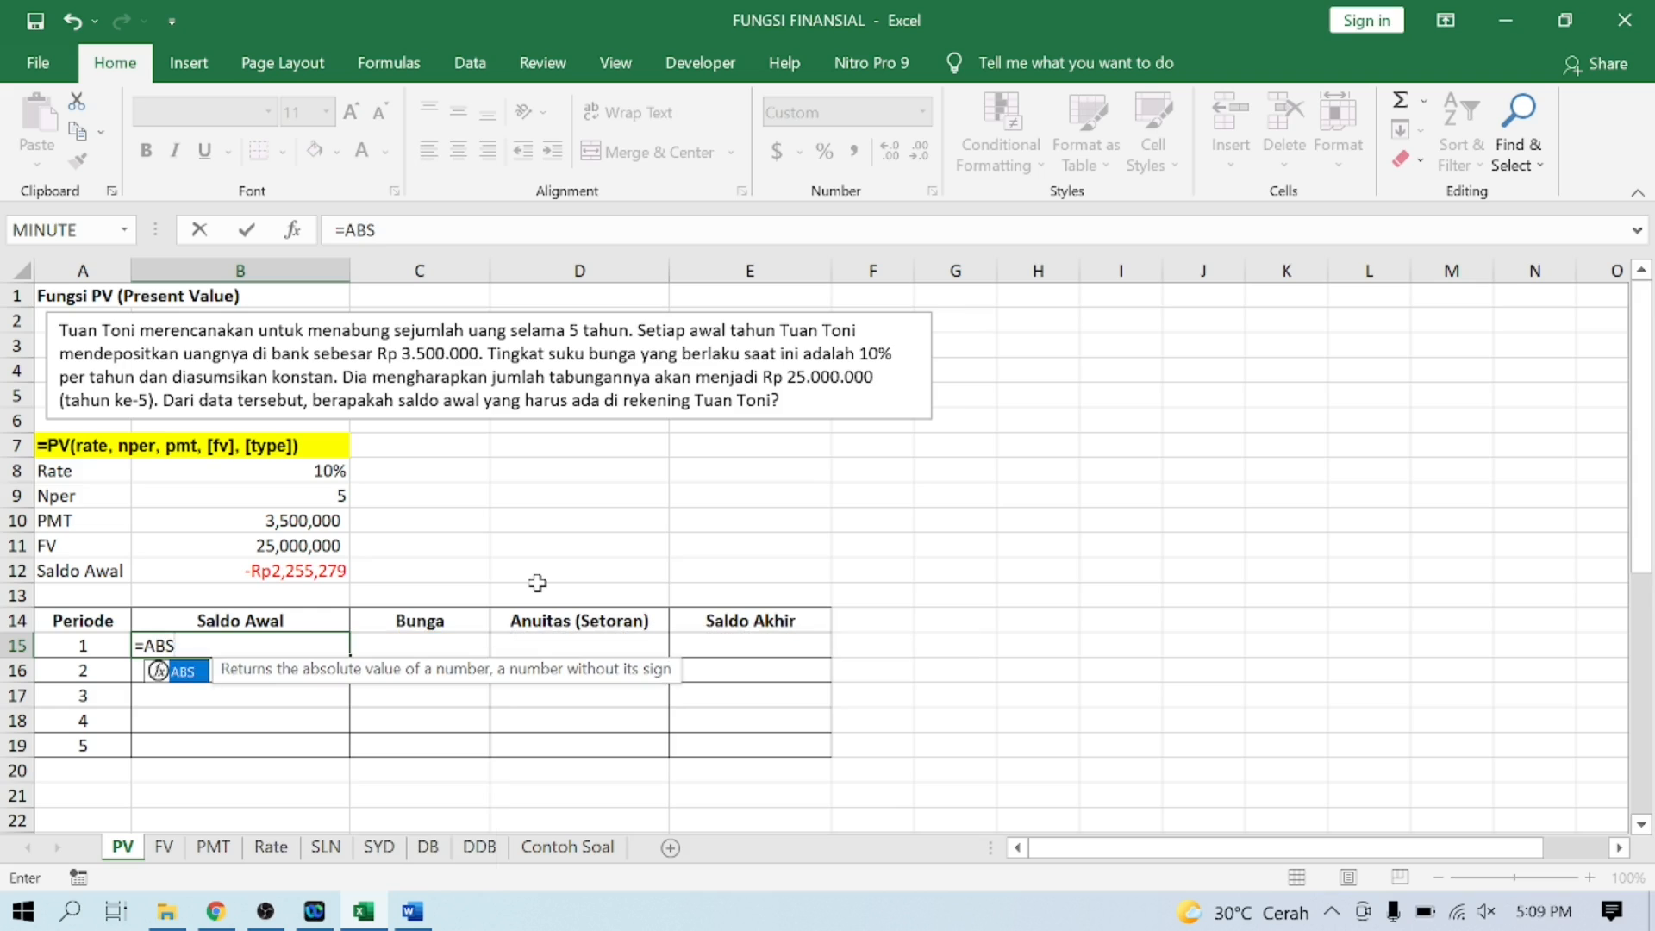
key(Up)
key(Up)
key(Up)
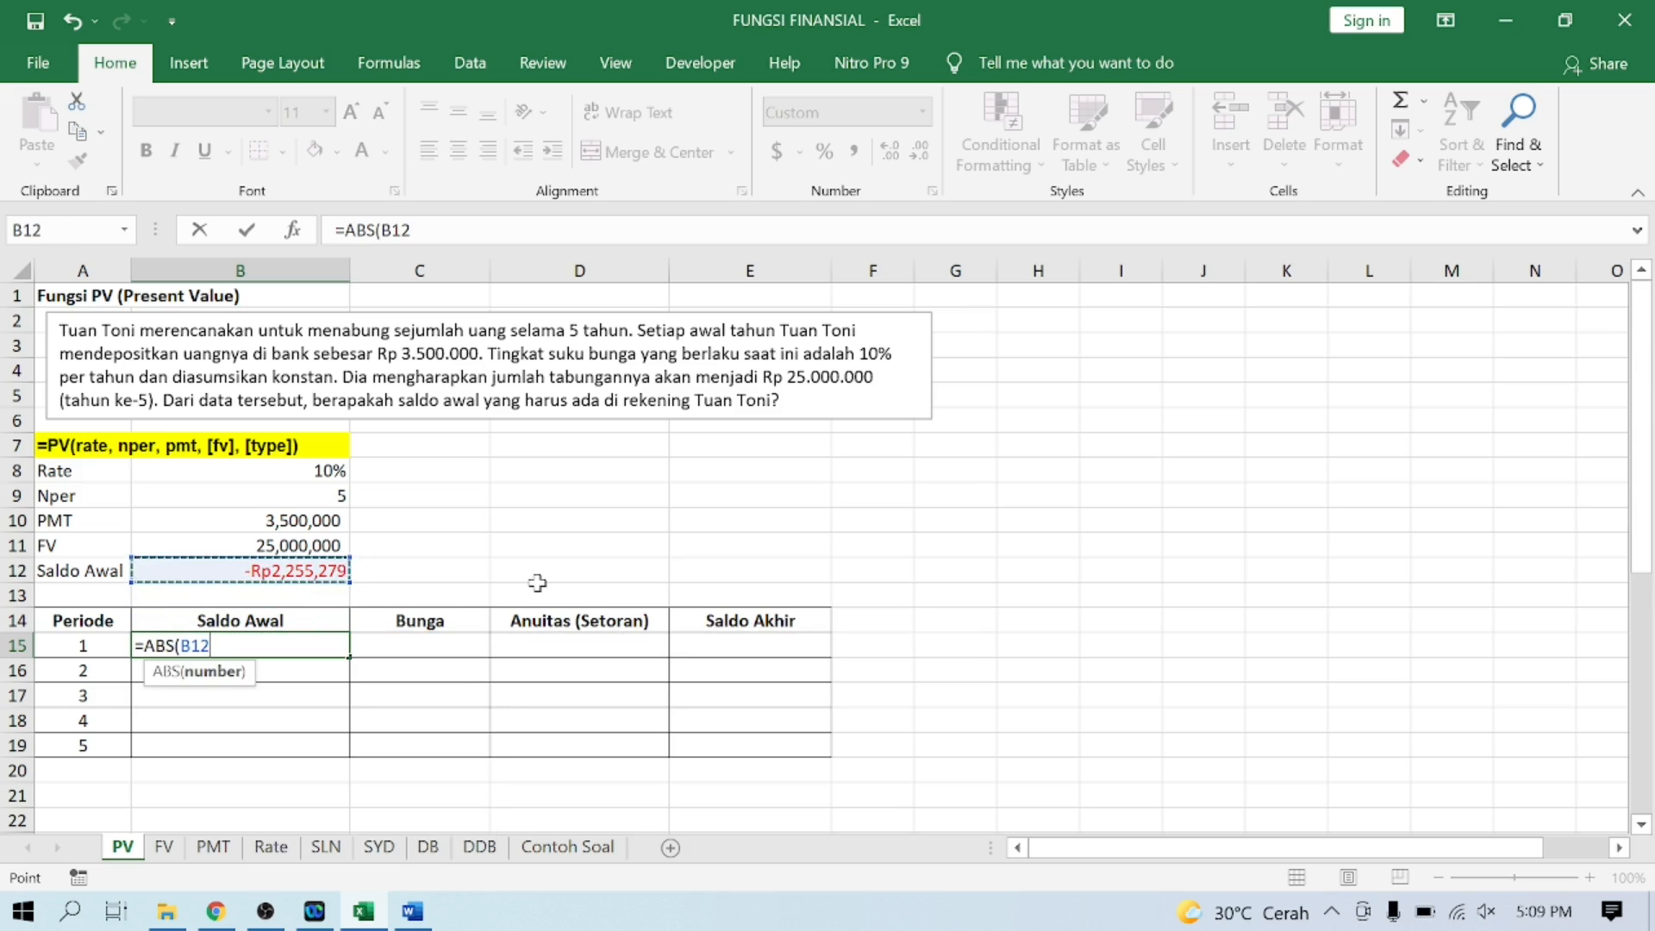
text())
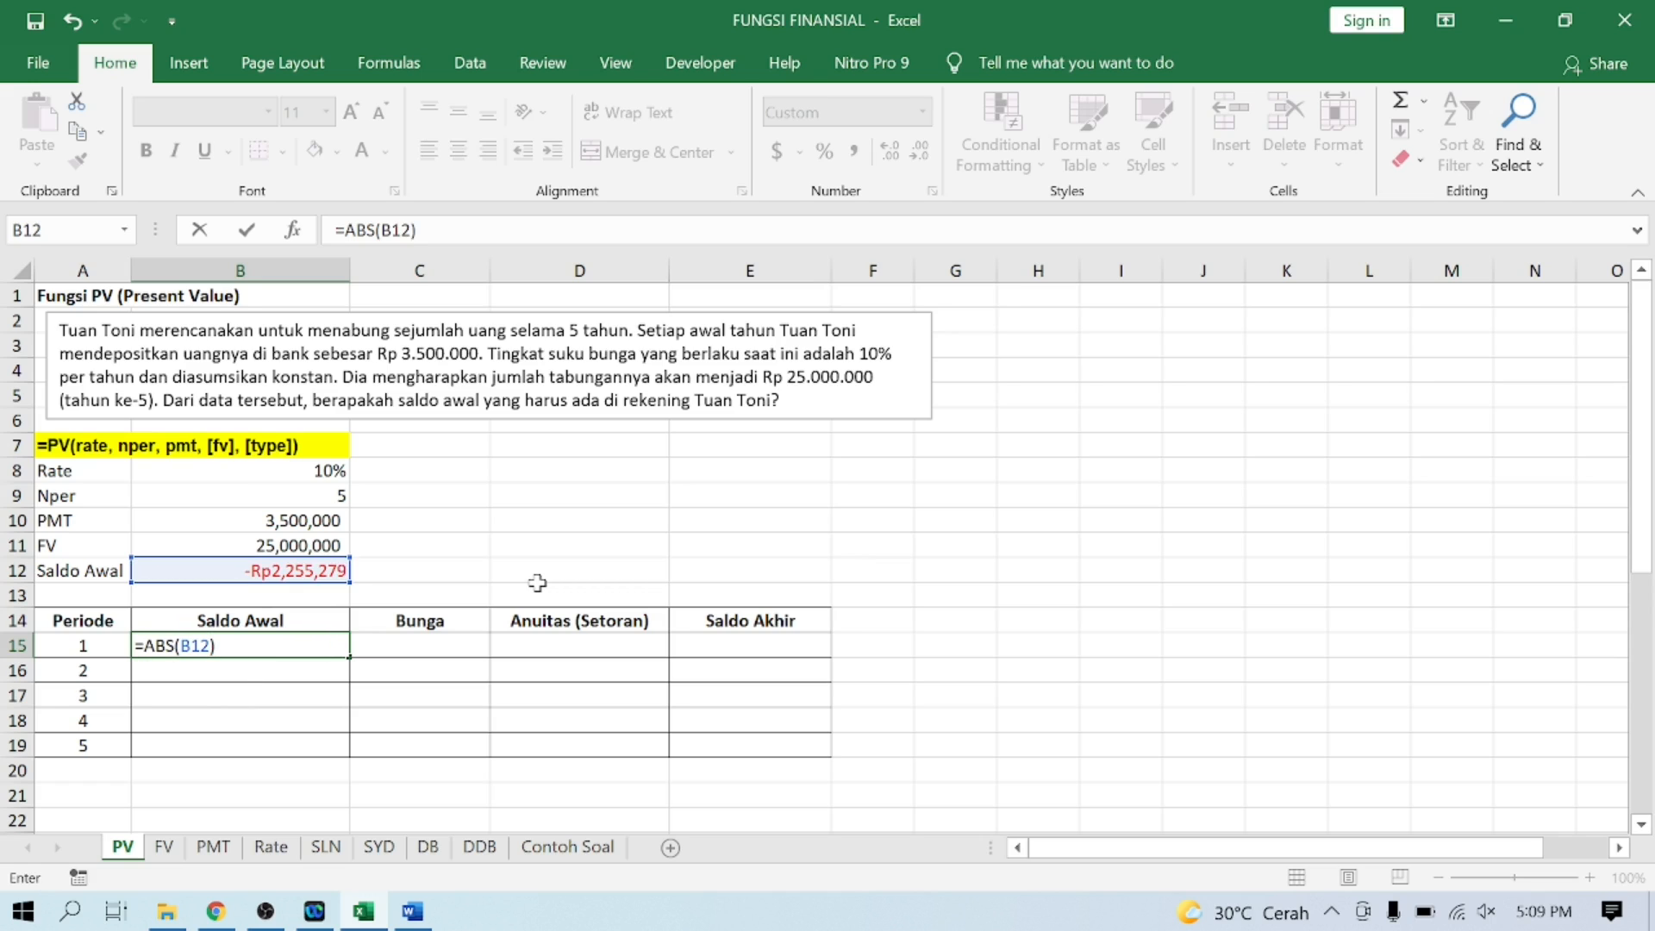
key(Return)
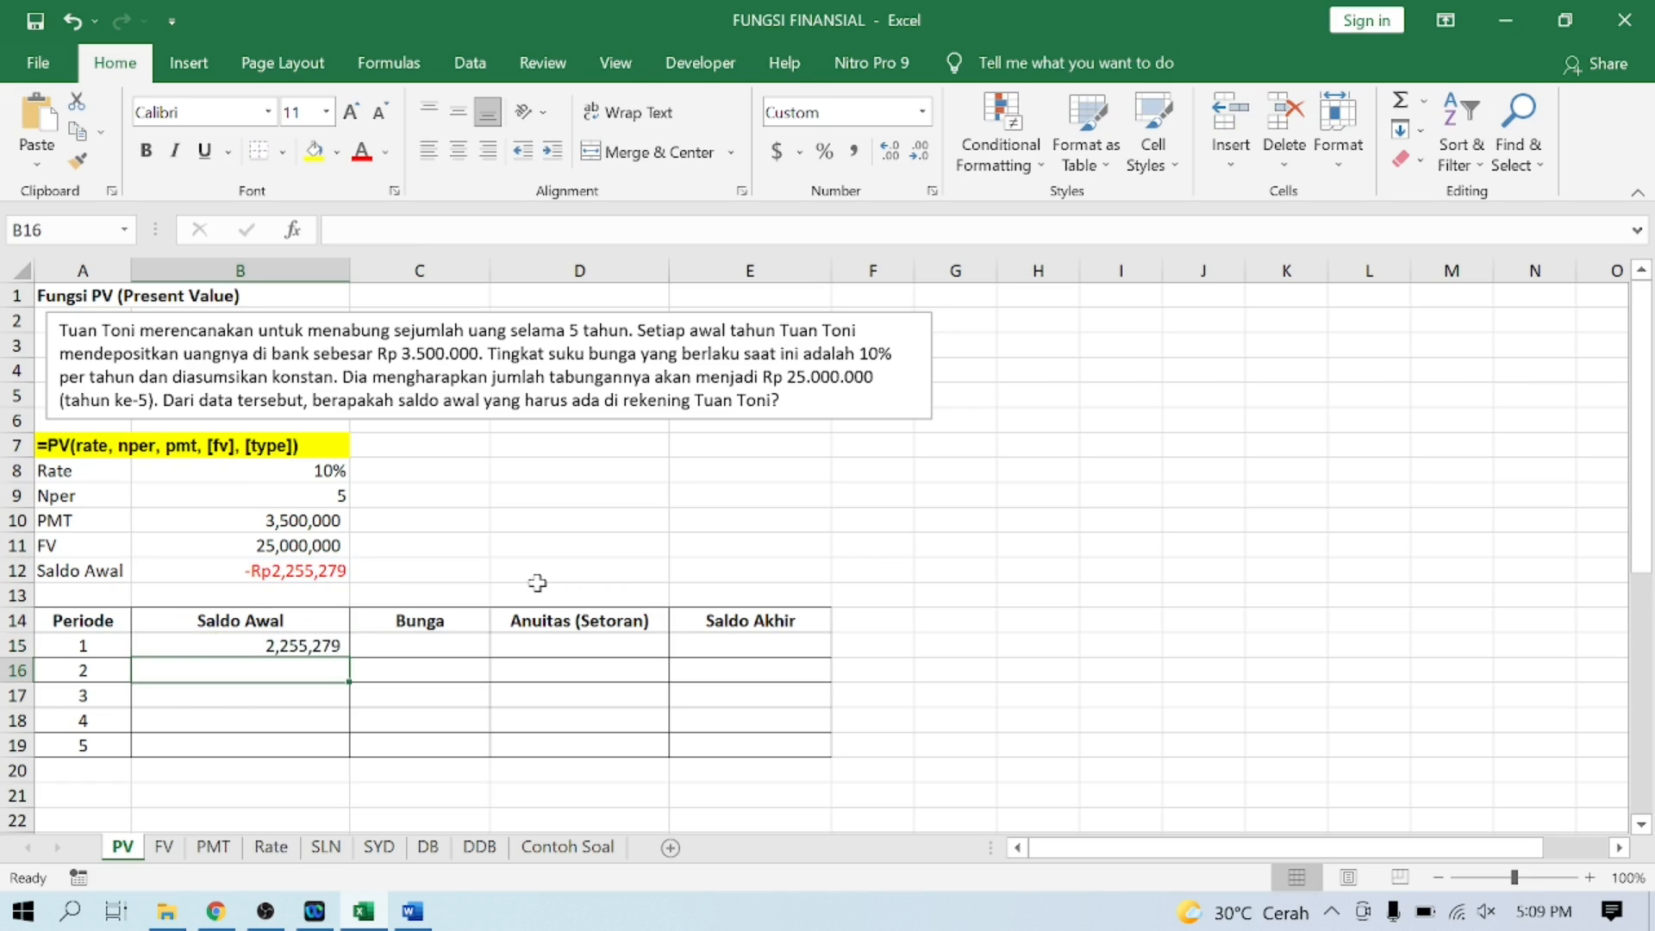
Step: Calculate the period 1 Bunga in C15 with =$B$8*B15, keeping the rate reference absolute
key(Up)
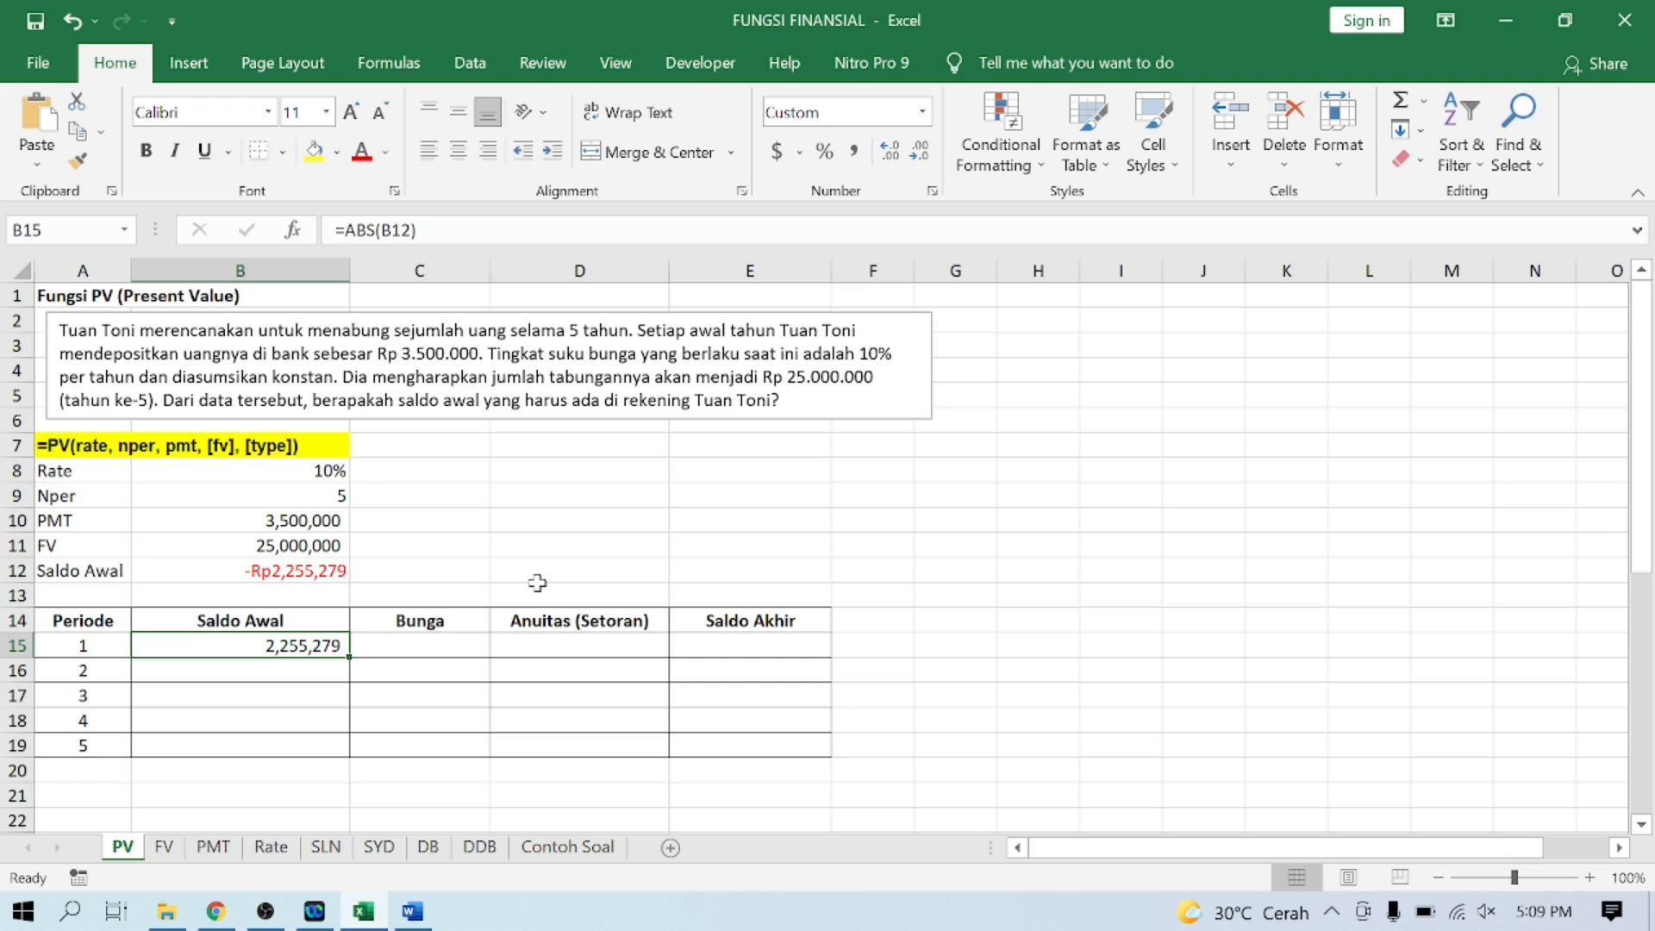
key(Right)
text(=)
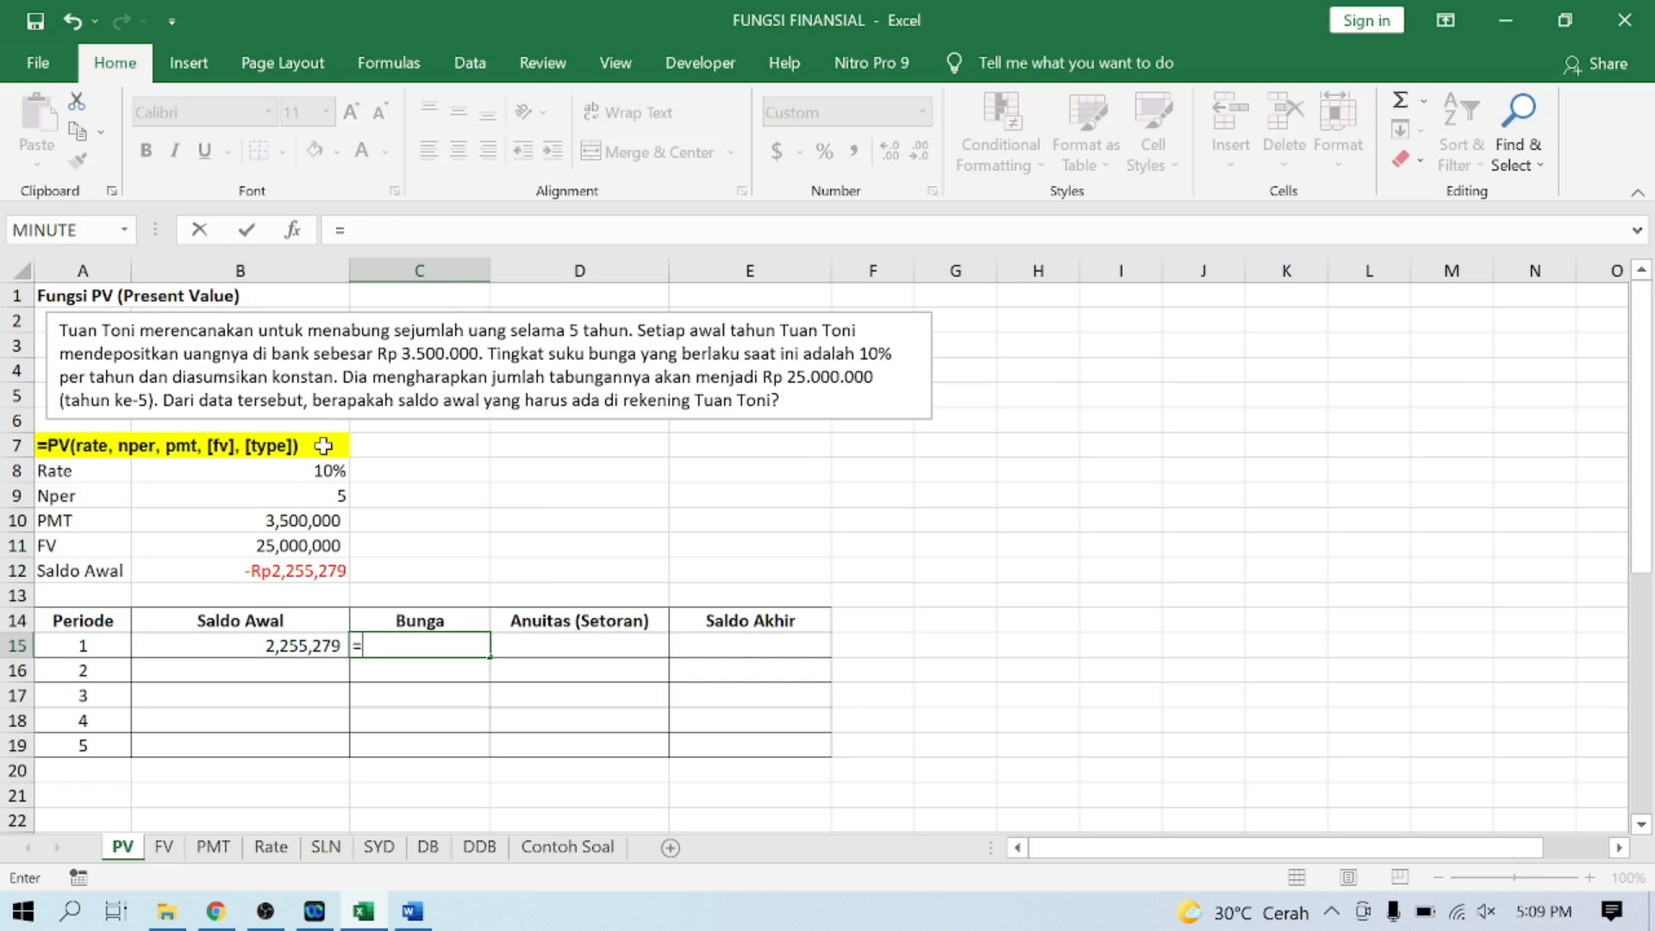
click(319, 472)
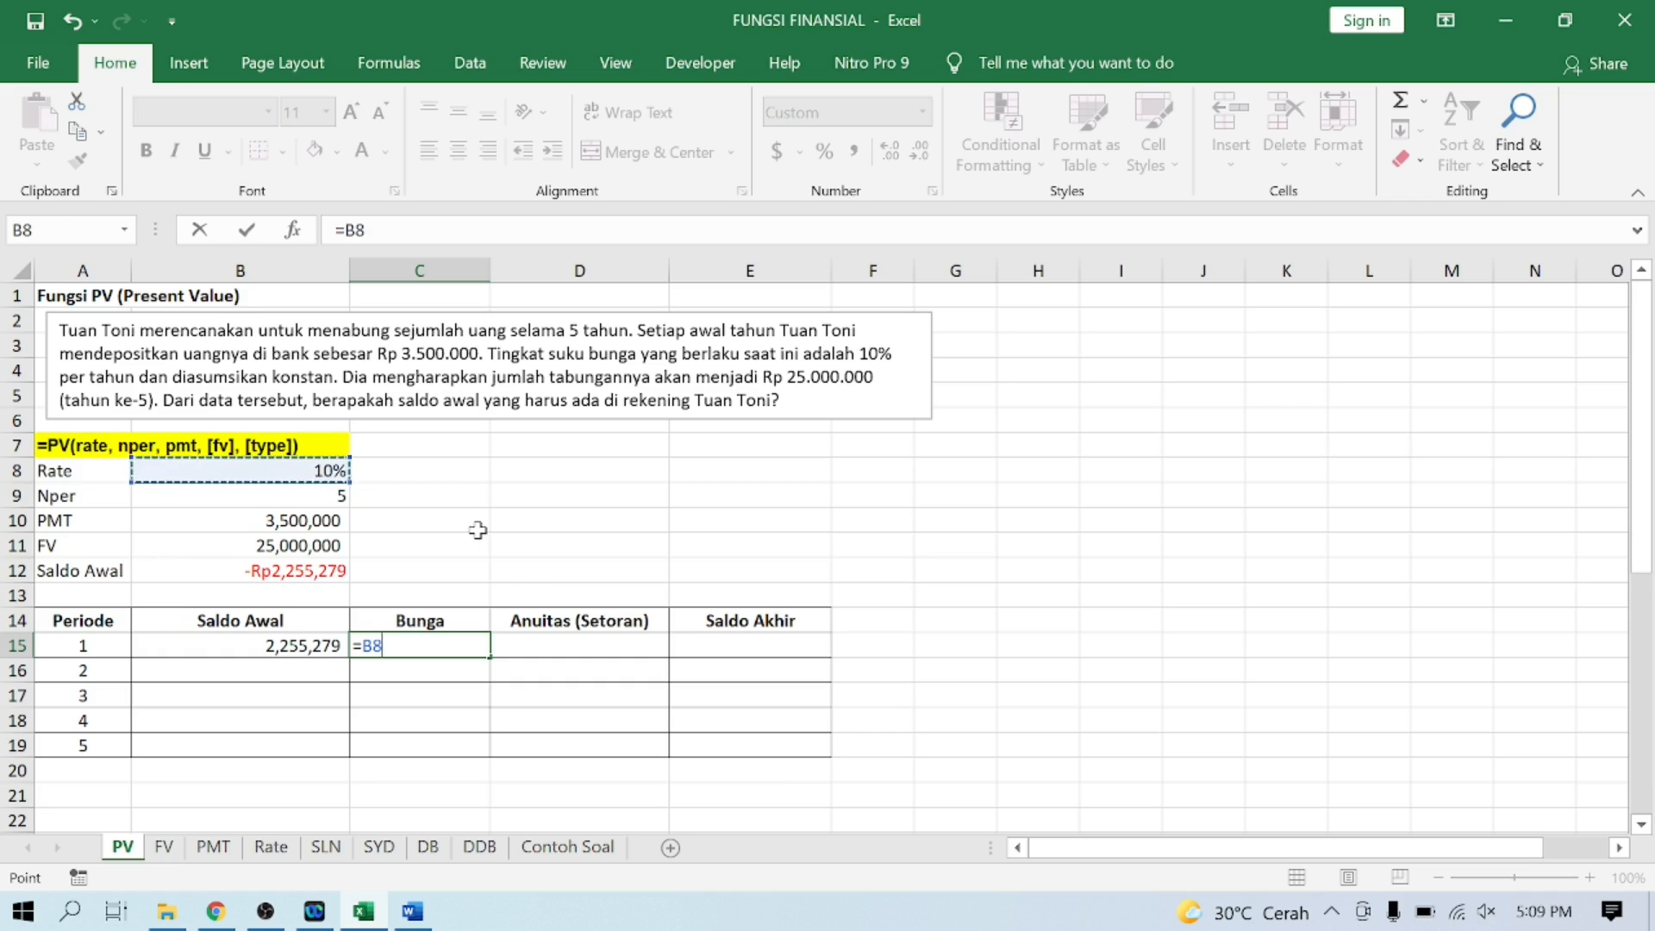
text(*)
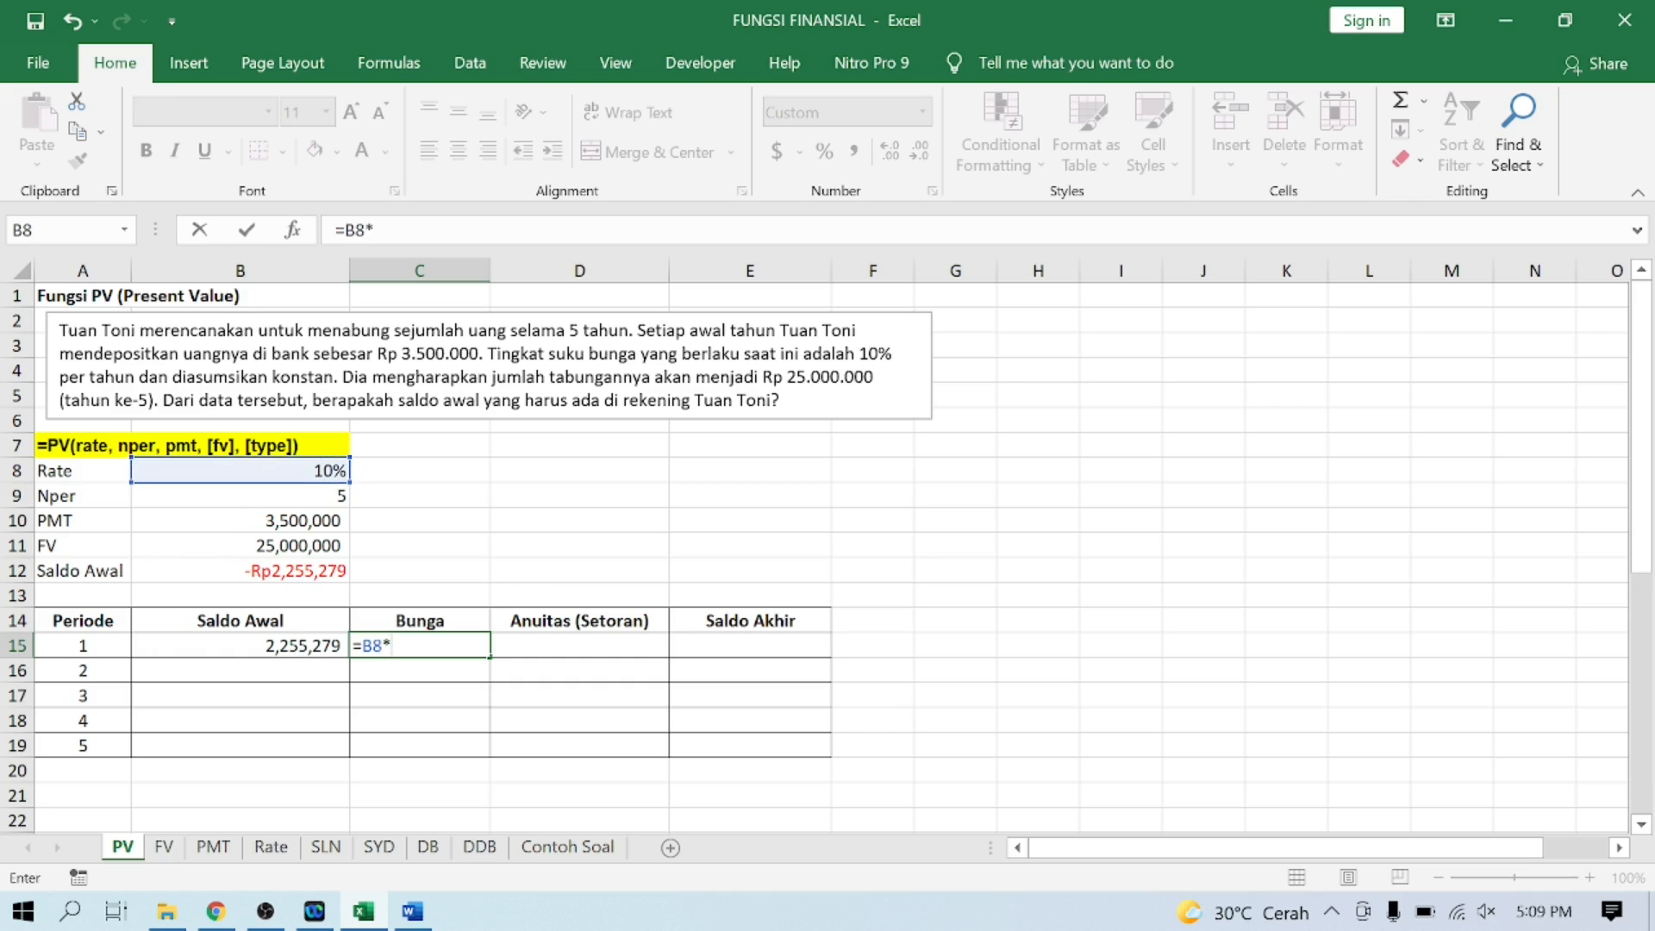
click(319, 645)
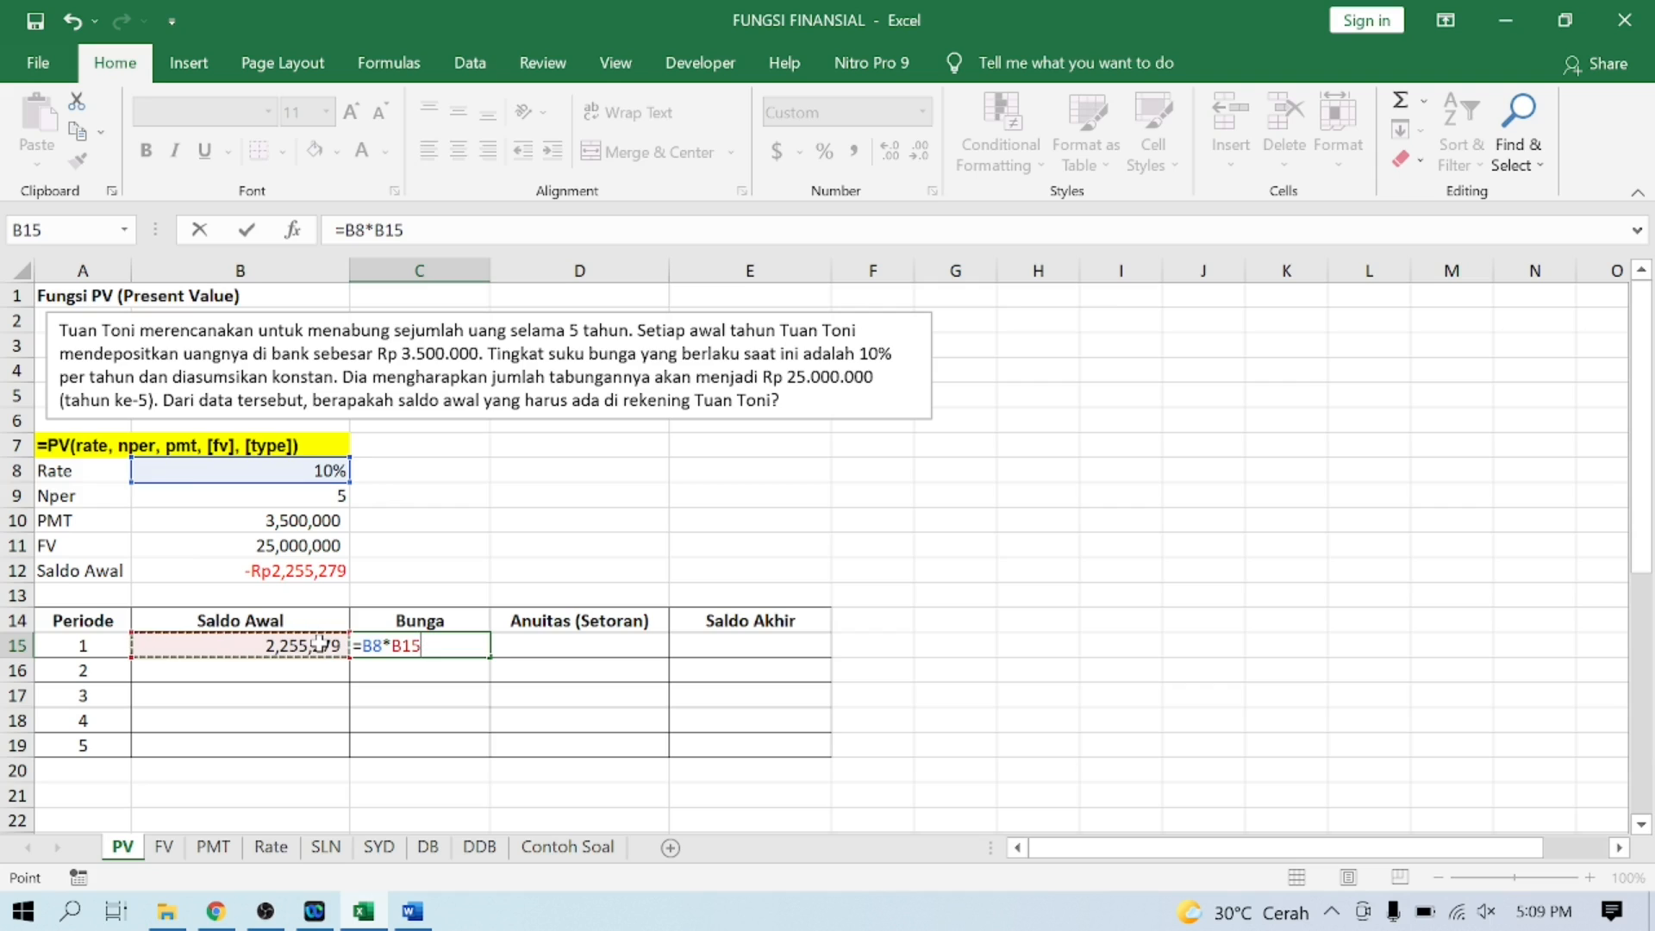
key(F2)
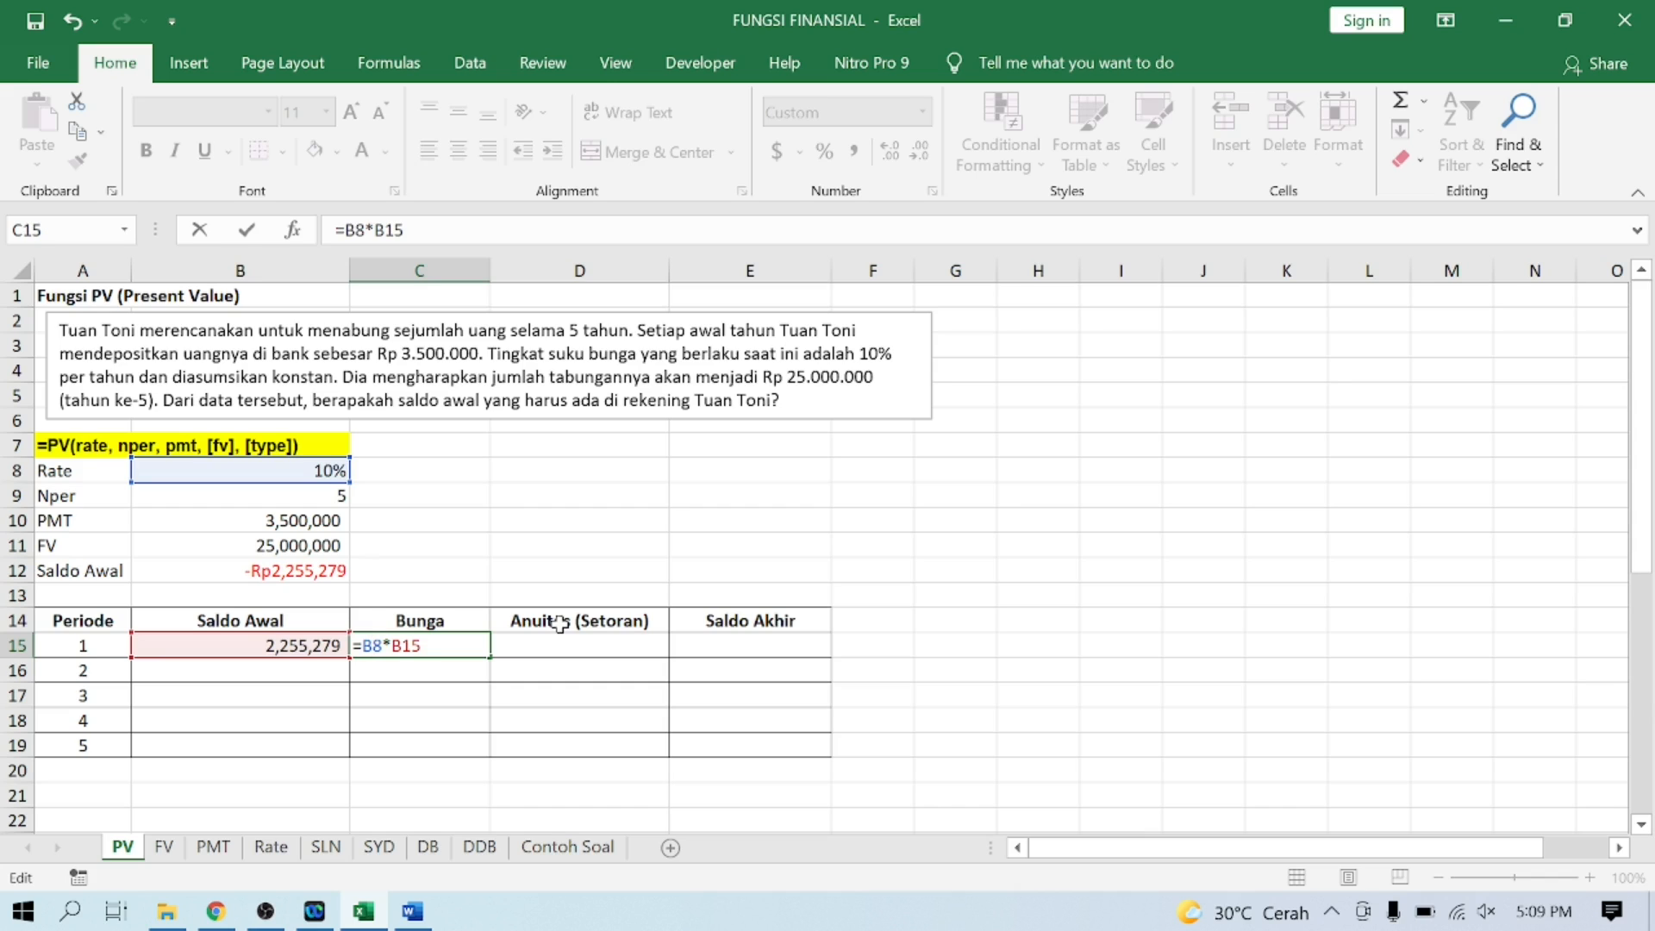
key(F4)
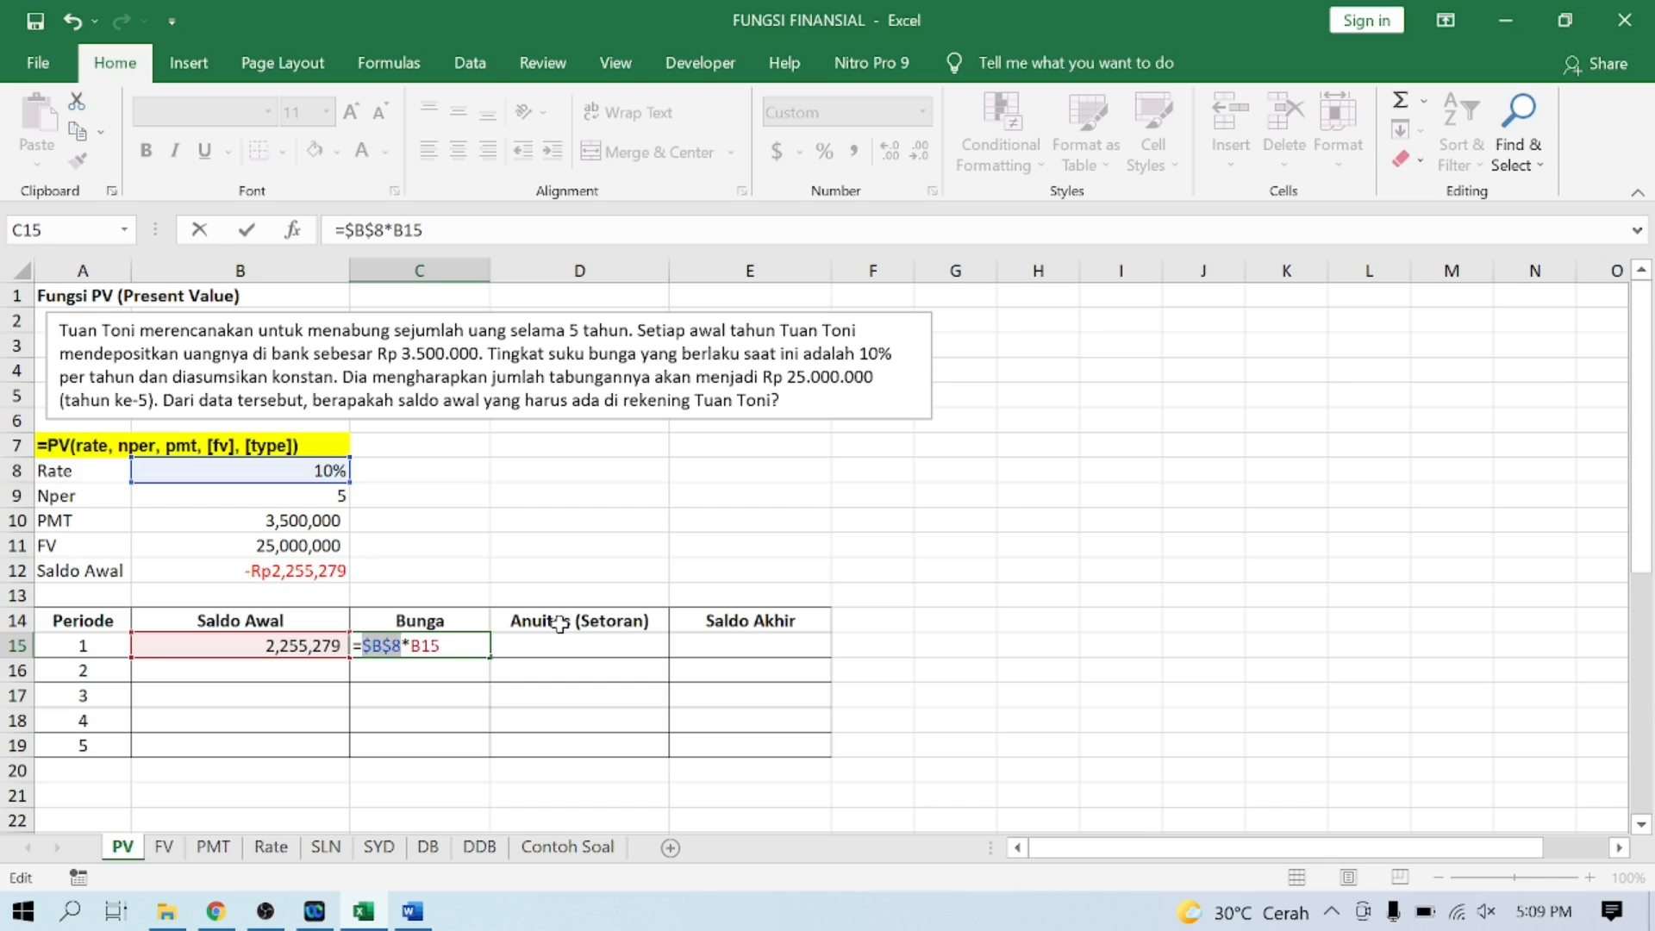
key(Return)
Step: Fill the Anuitas (Setoran) column D15:D19 with the absolute PMT reference =$B$10
key(Up)
key(Right)
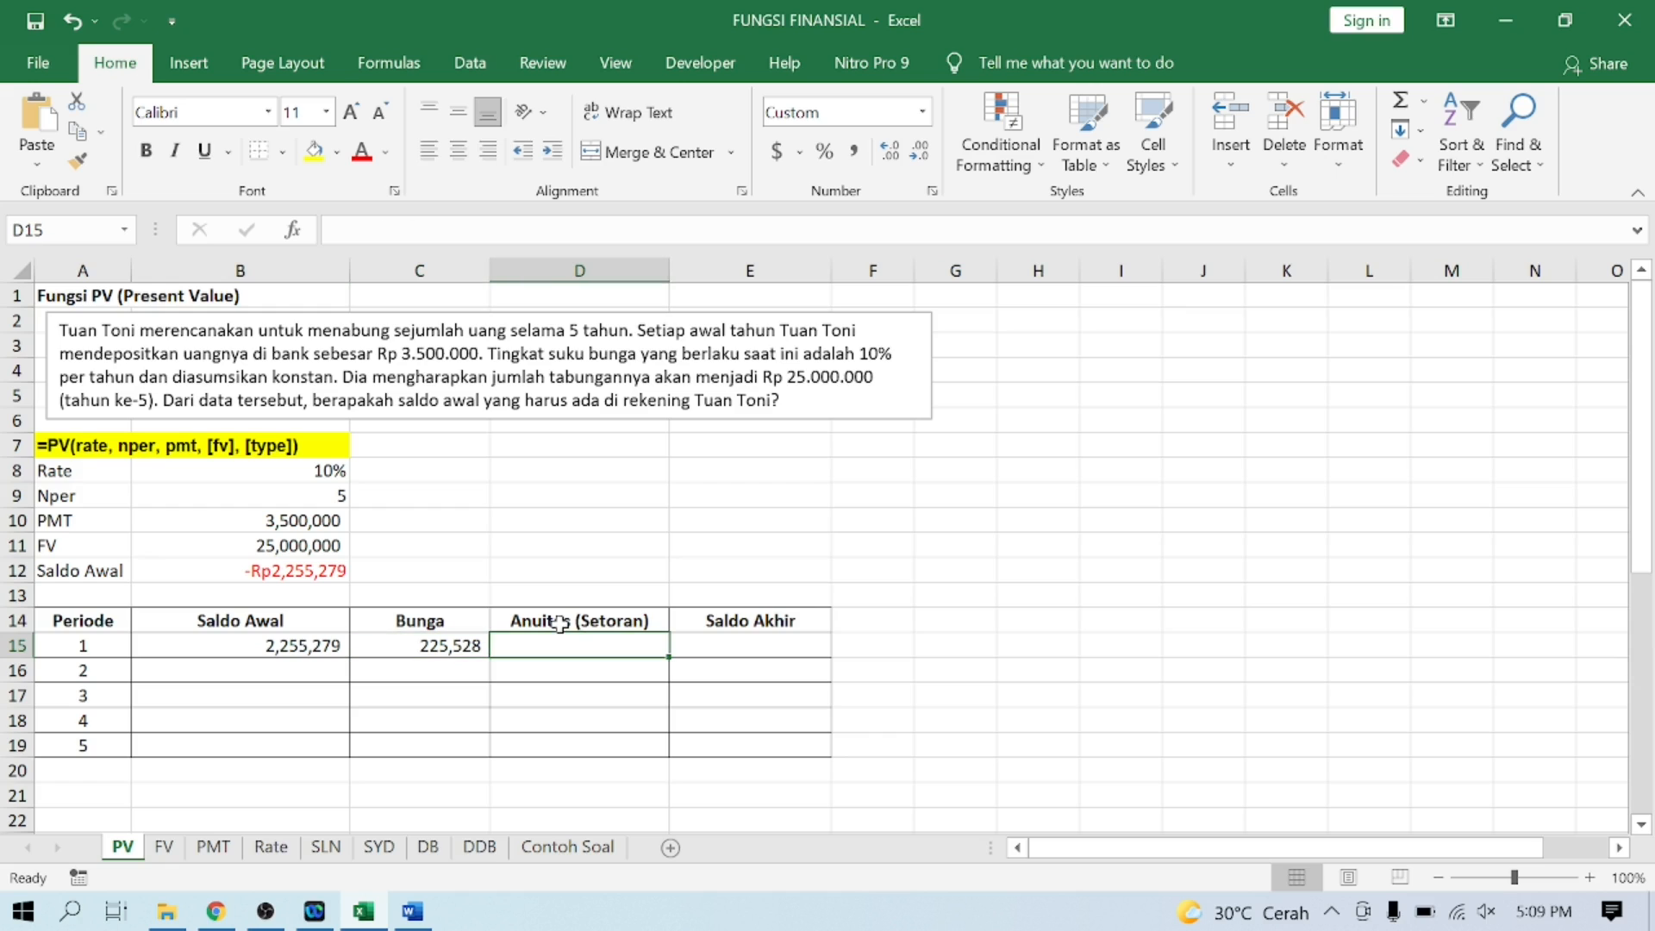
text(=)
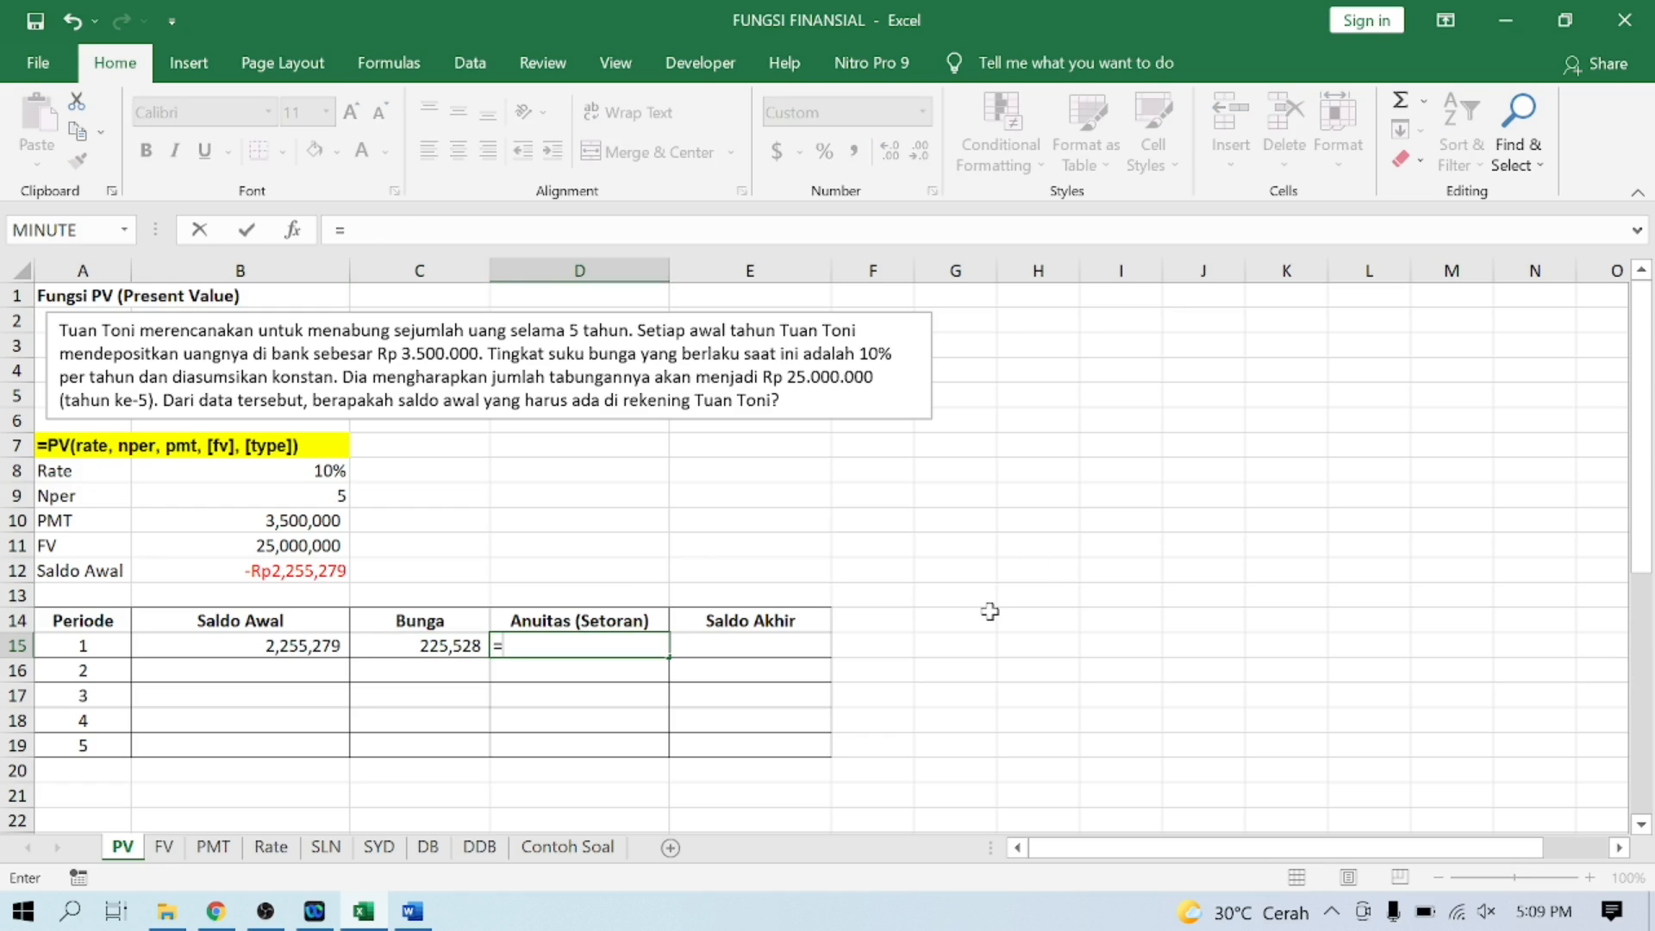
key(Up)
key(Up)
key(Up)
key(Up)
key(Left)
key(Left)
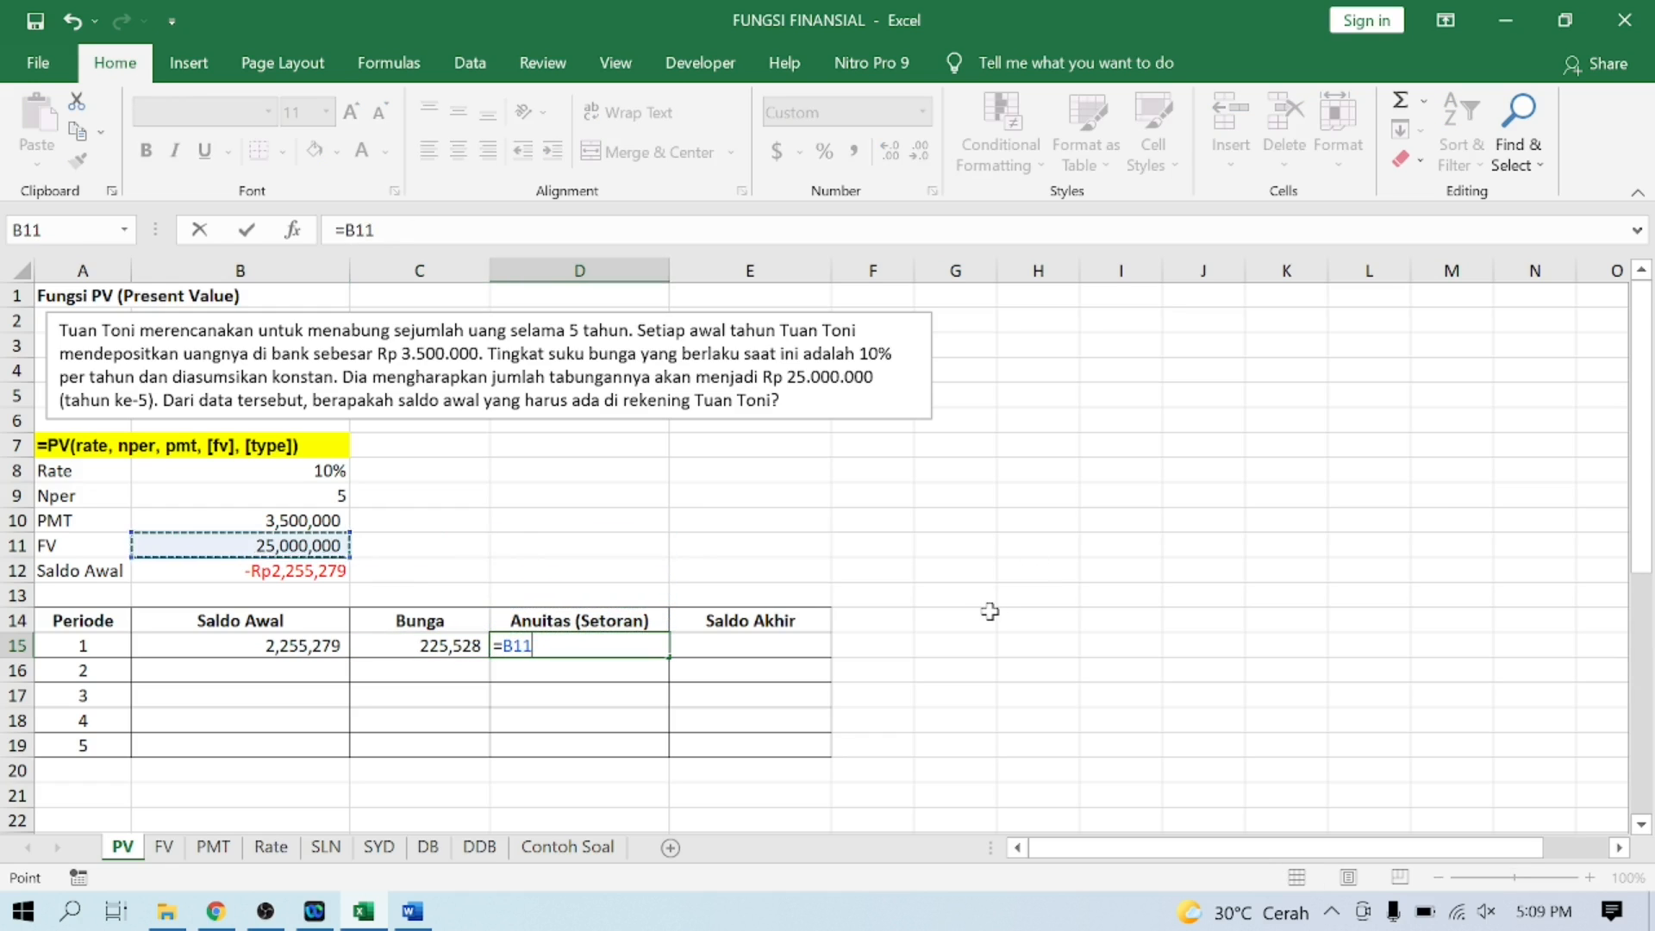
key(Up)
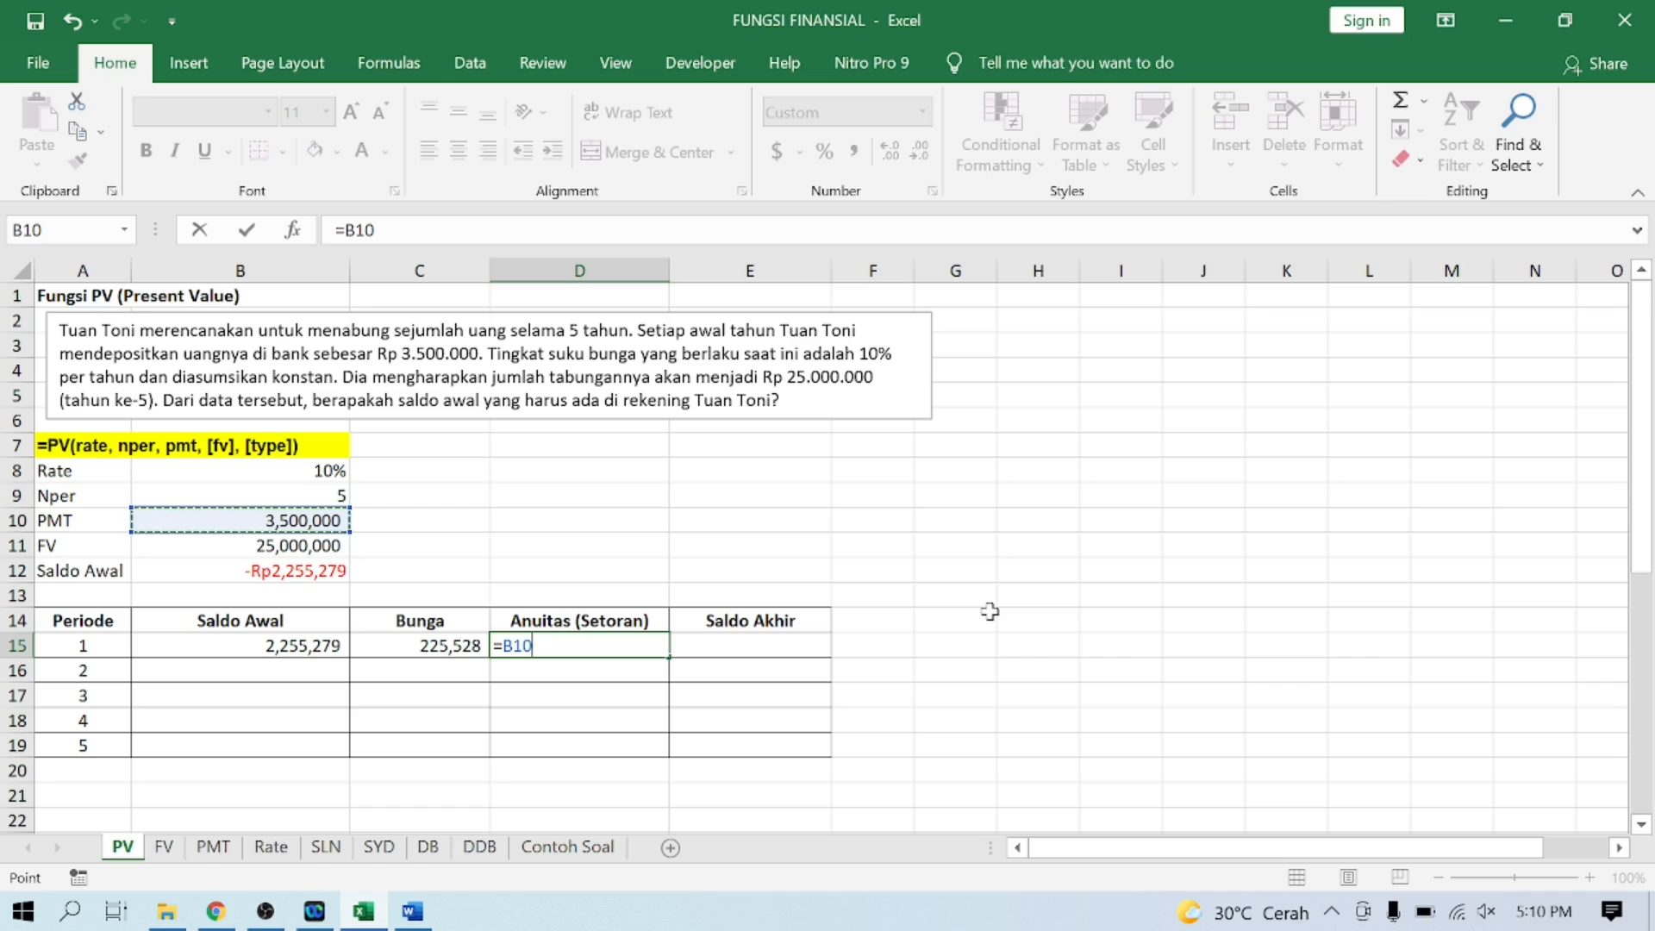
key(F4)
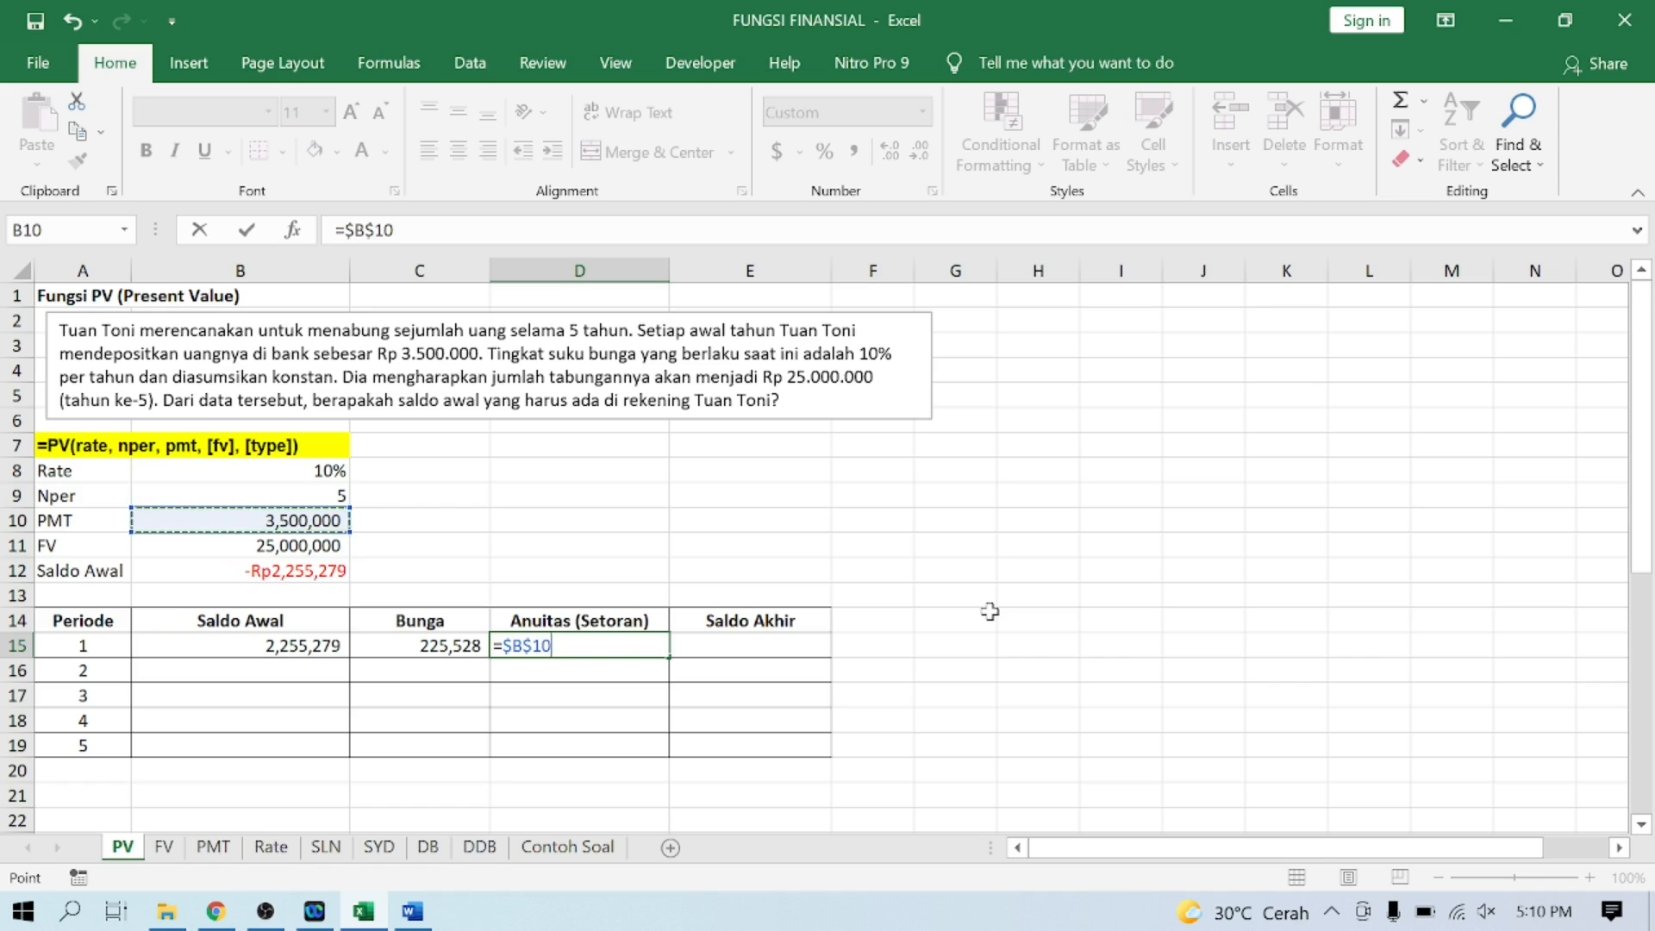
key(Return)
click(651, 645)
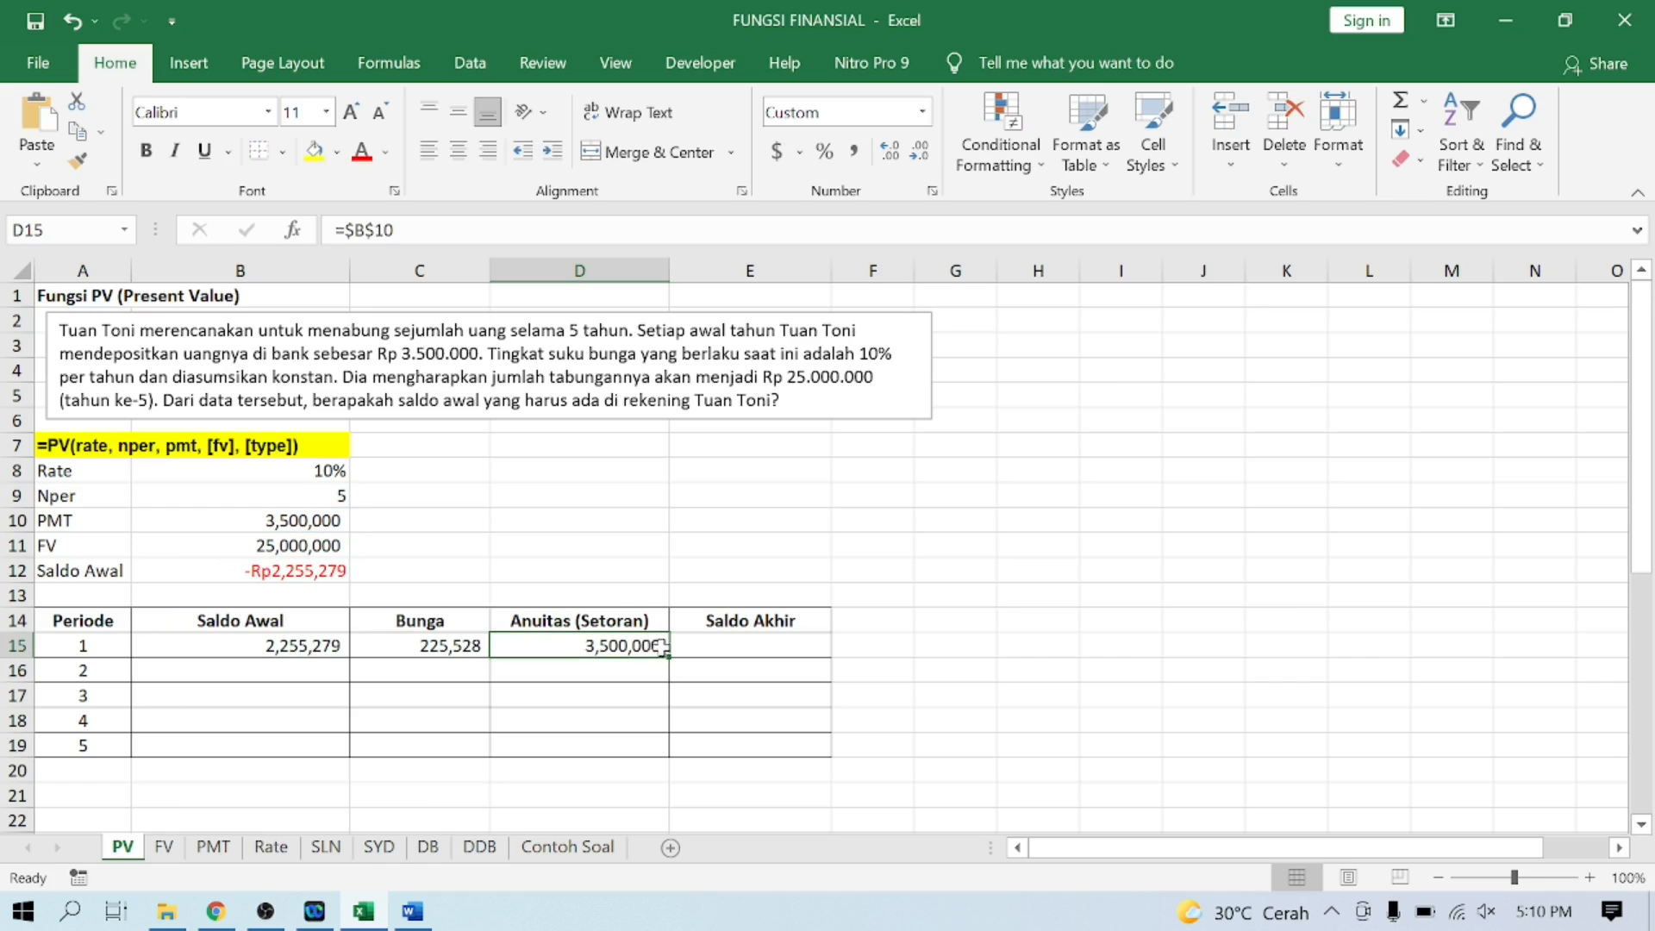
drag(668, 660, 664, 750)
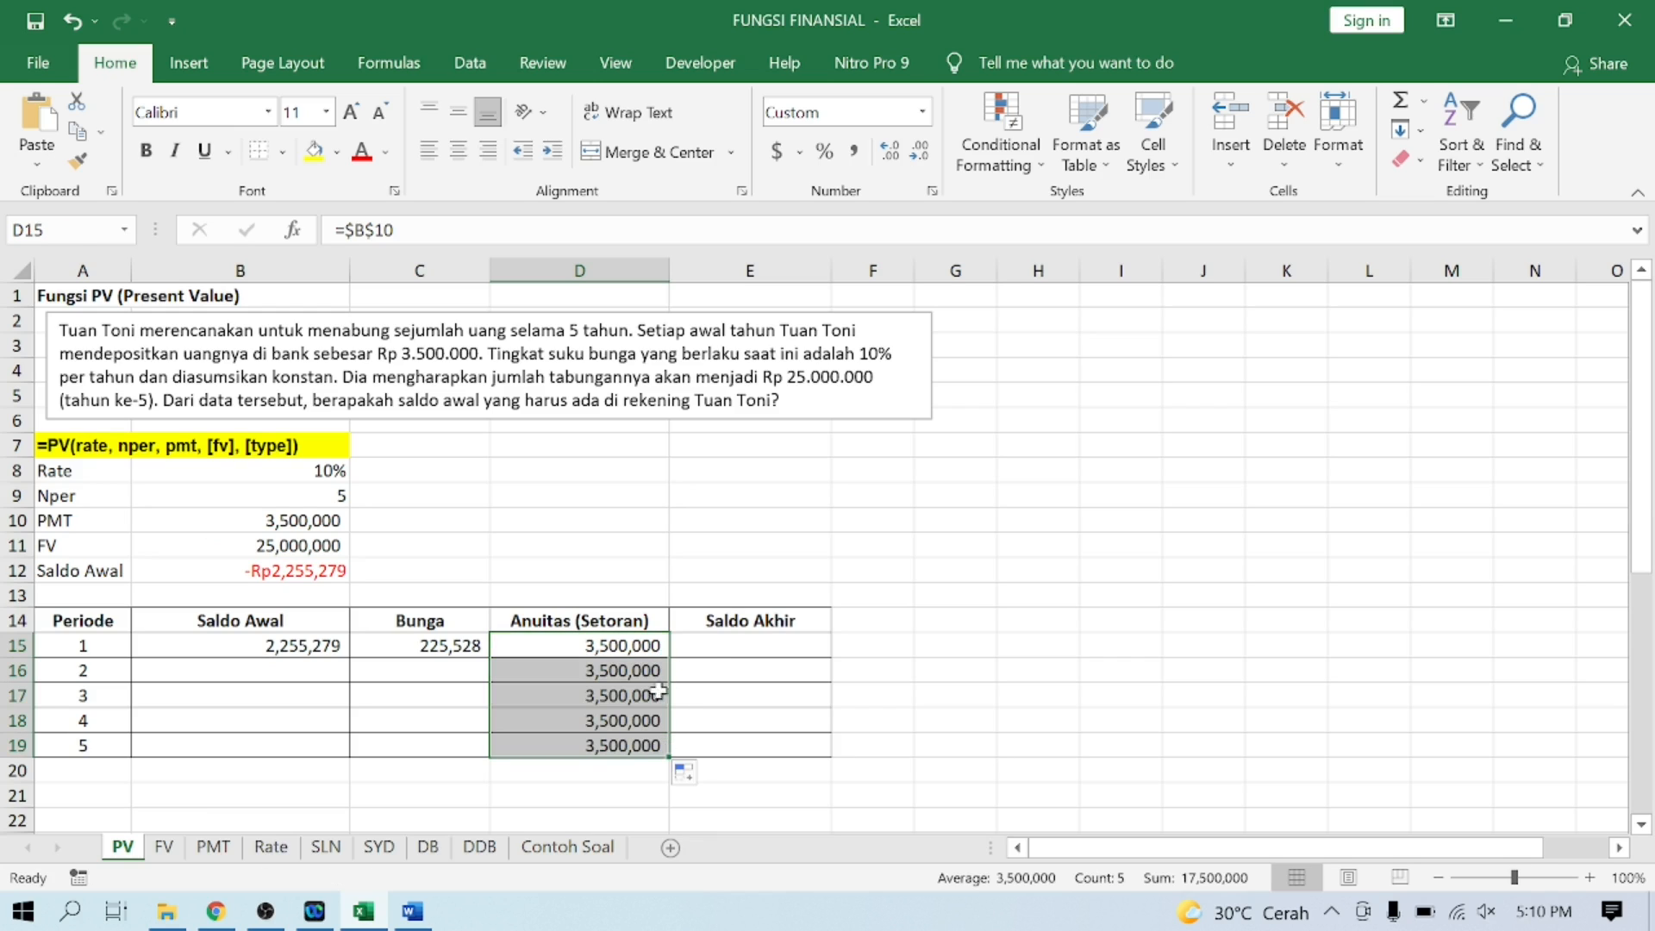
Step: Calculate the period 1 Saldo Akhir in E15 with =B15+C15+D15 and copy the formula down to E19
click(711, 647)
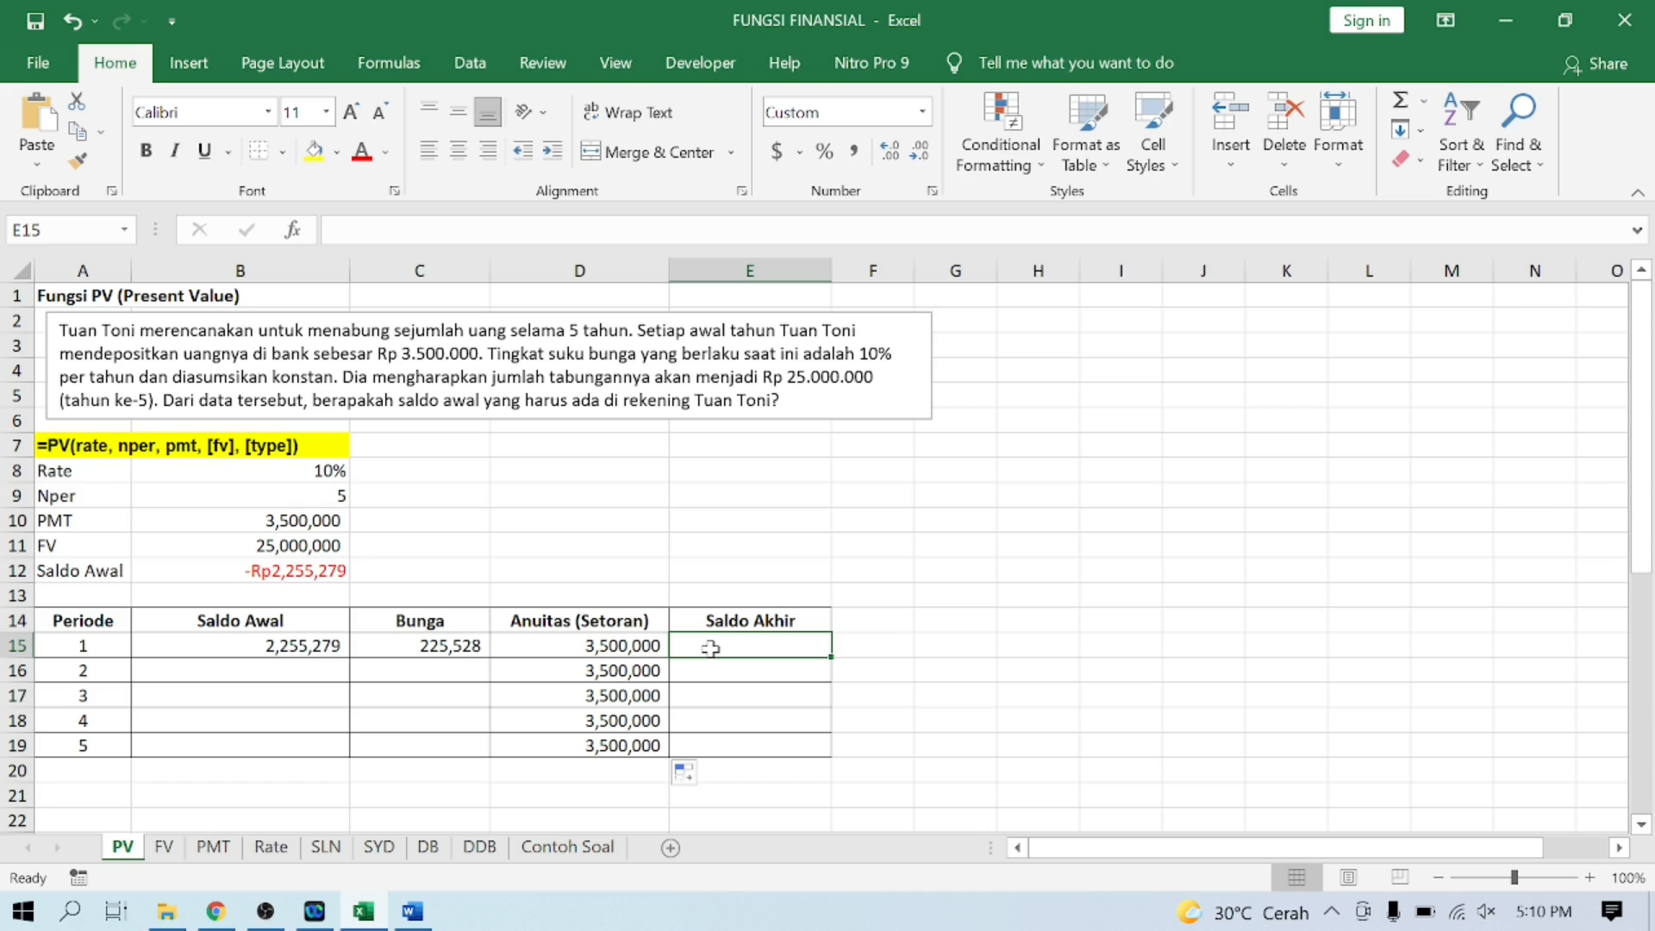
text(=)
key(Left)
key(Left)
key(Left)
text(+)
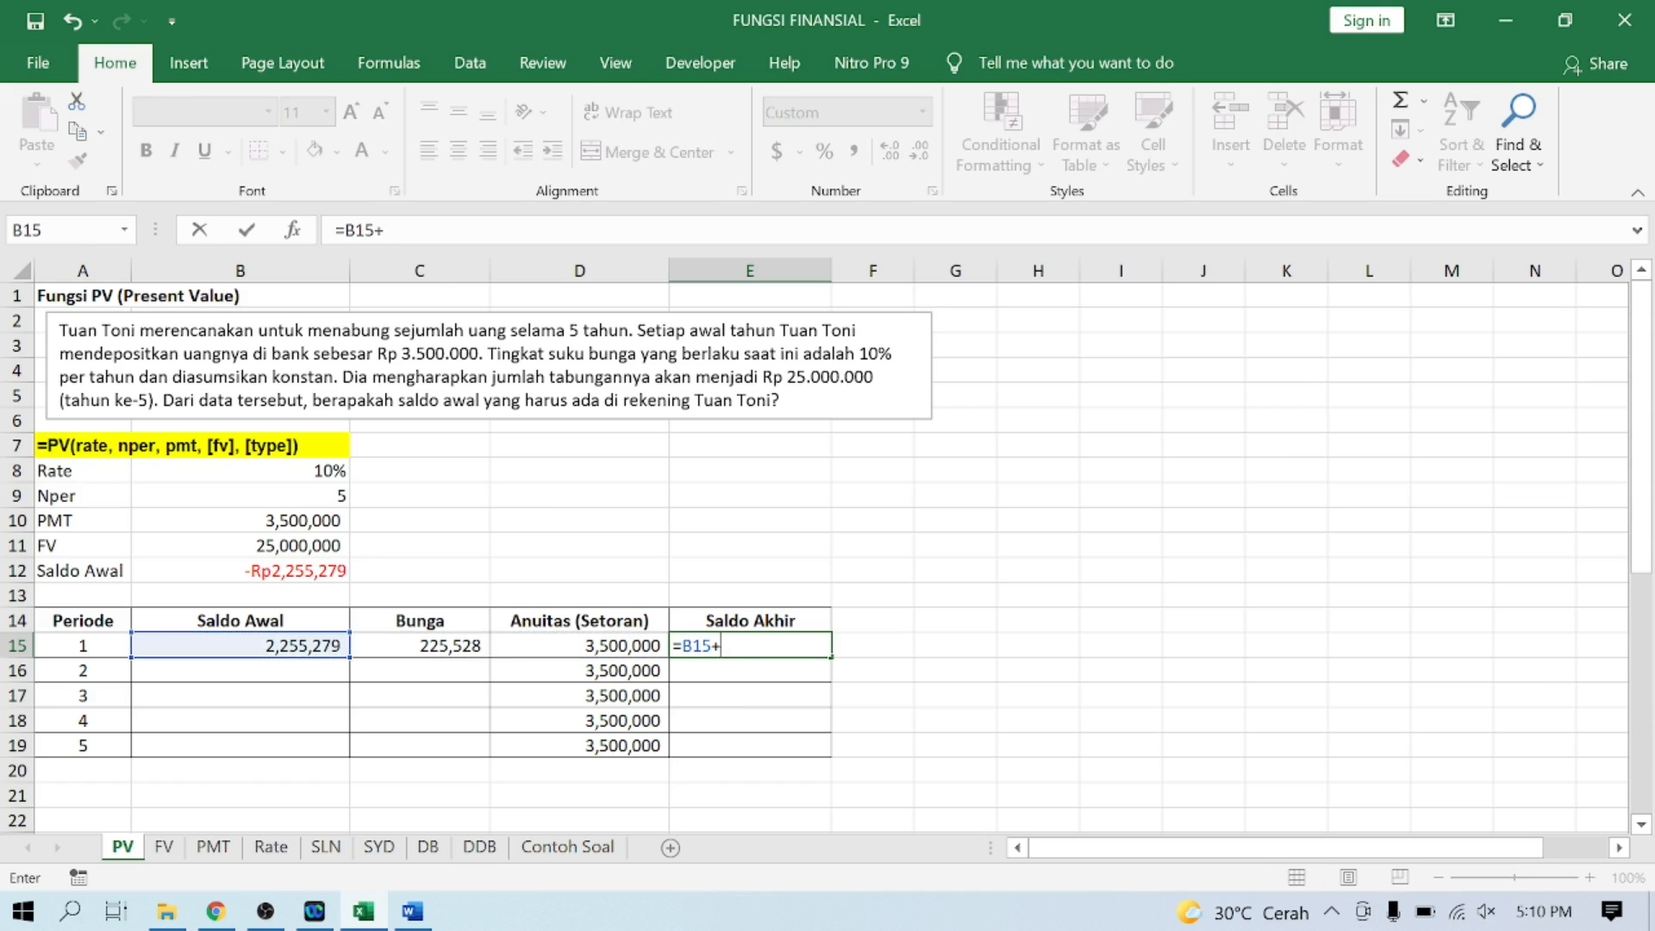
key(Left)
key(Left)
text(+)
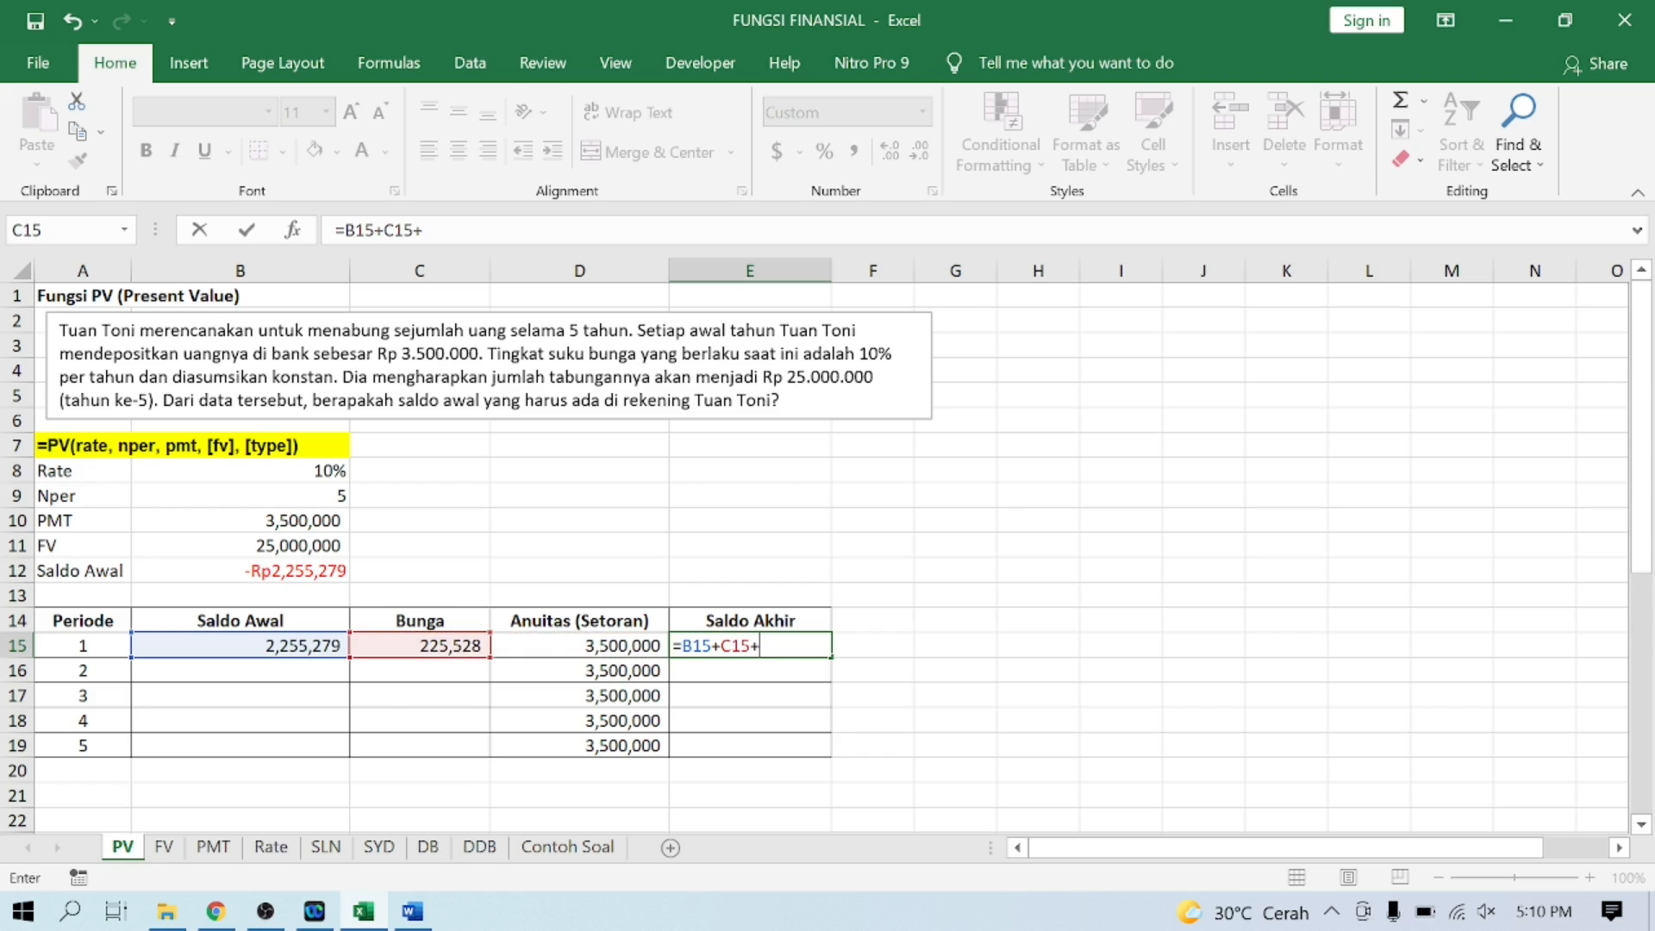
key(Left)
key(Return)
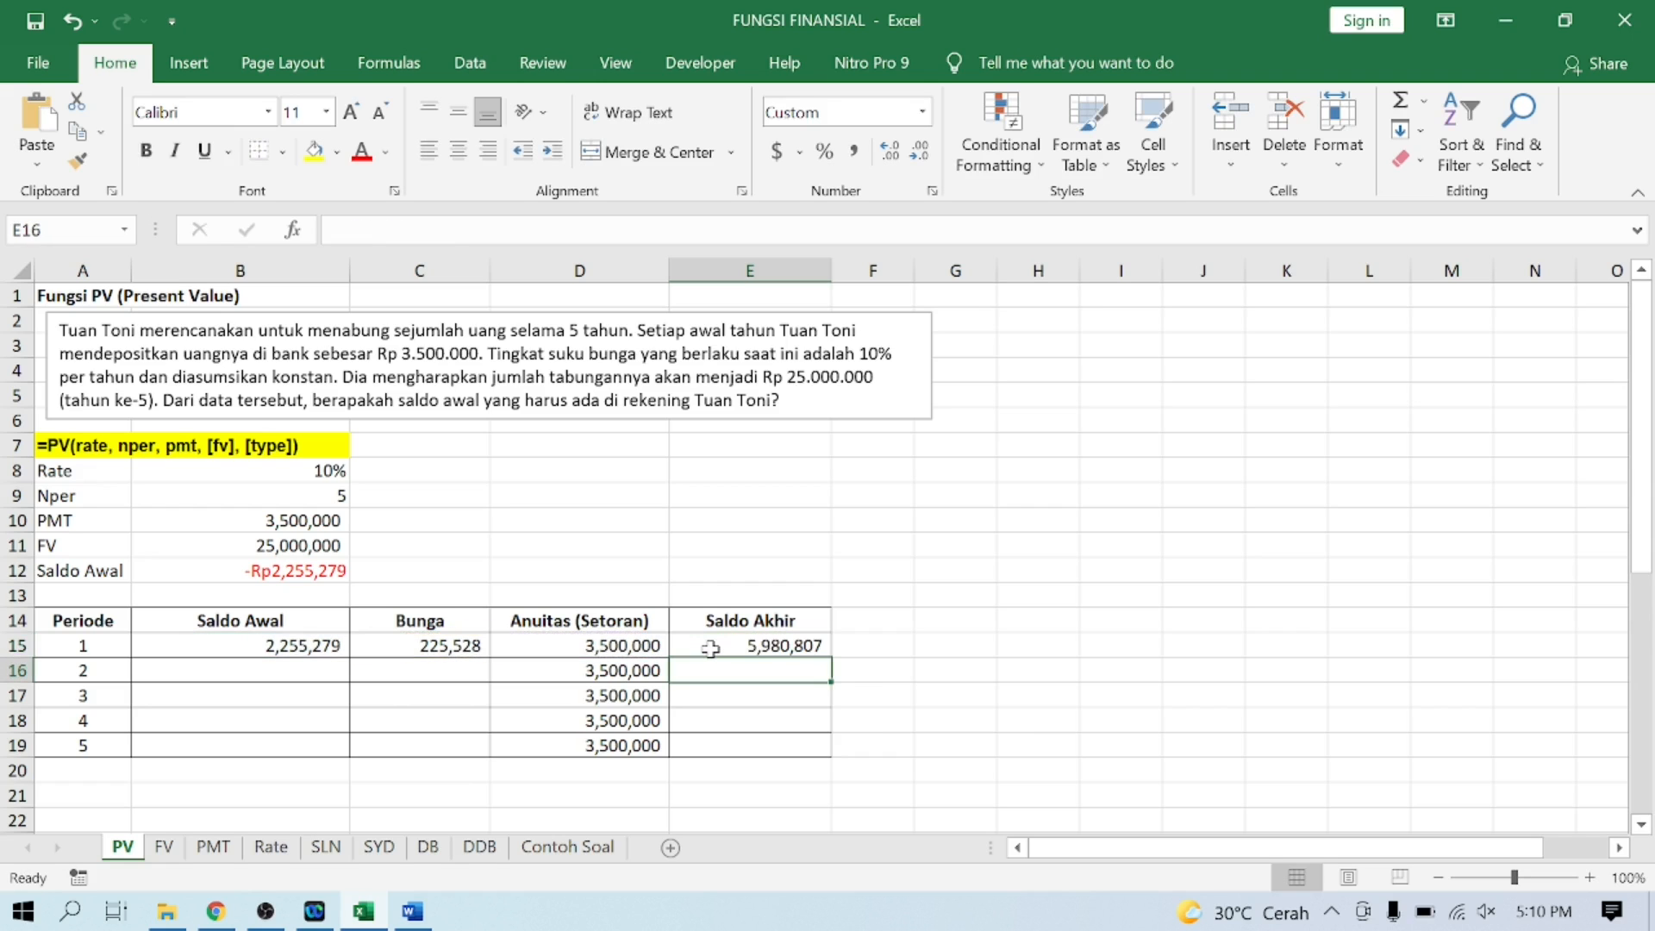
click(710, 648)
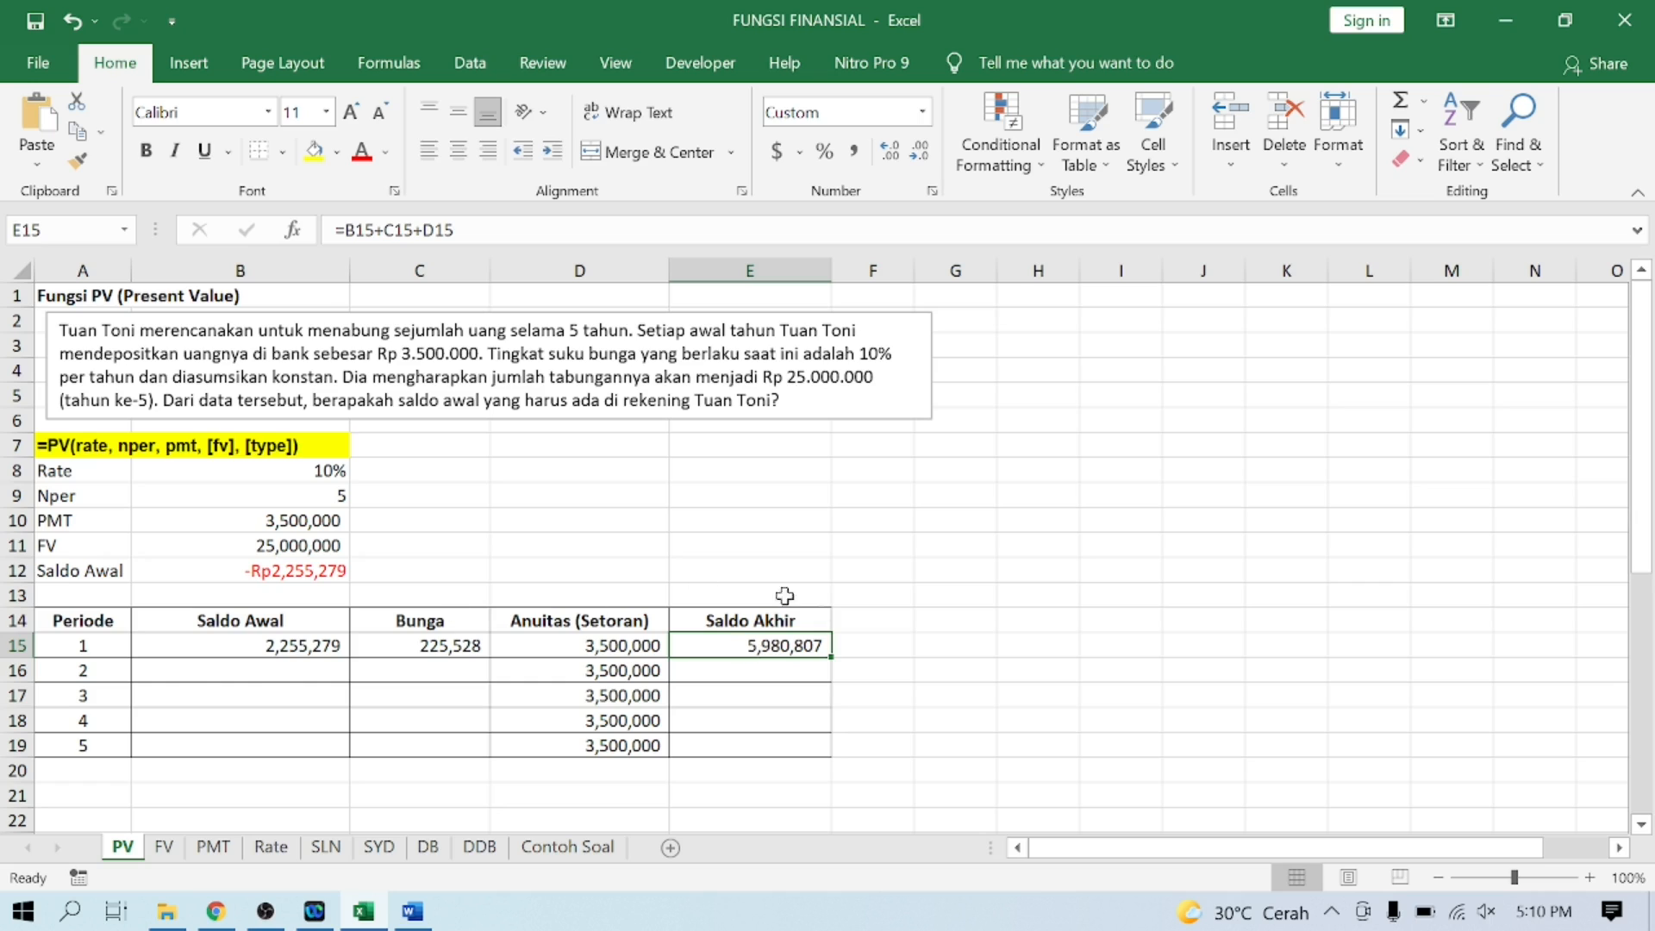
drag(833, 655, 832, 748)
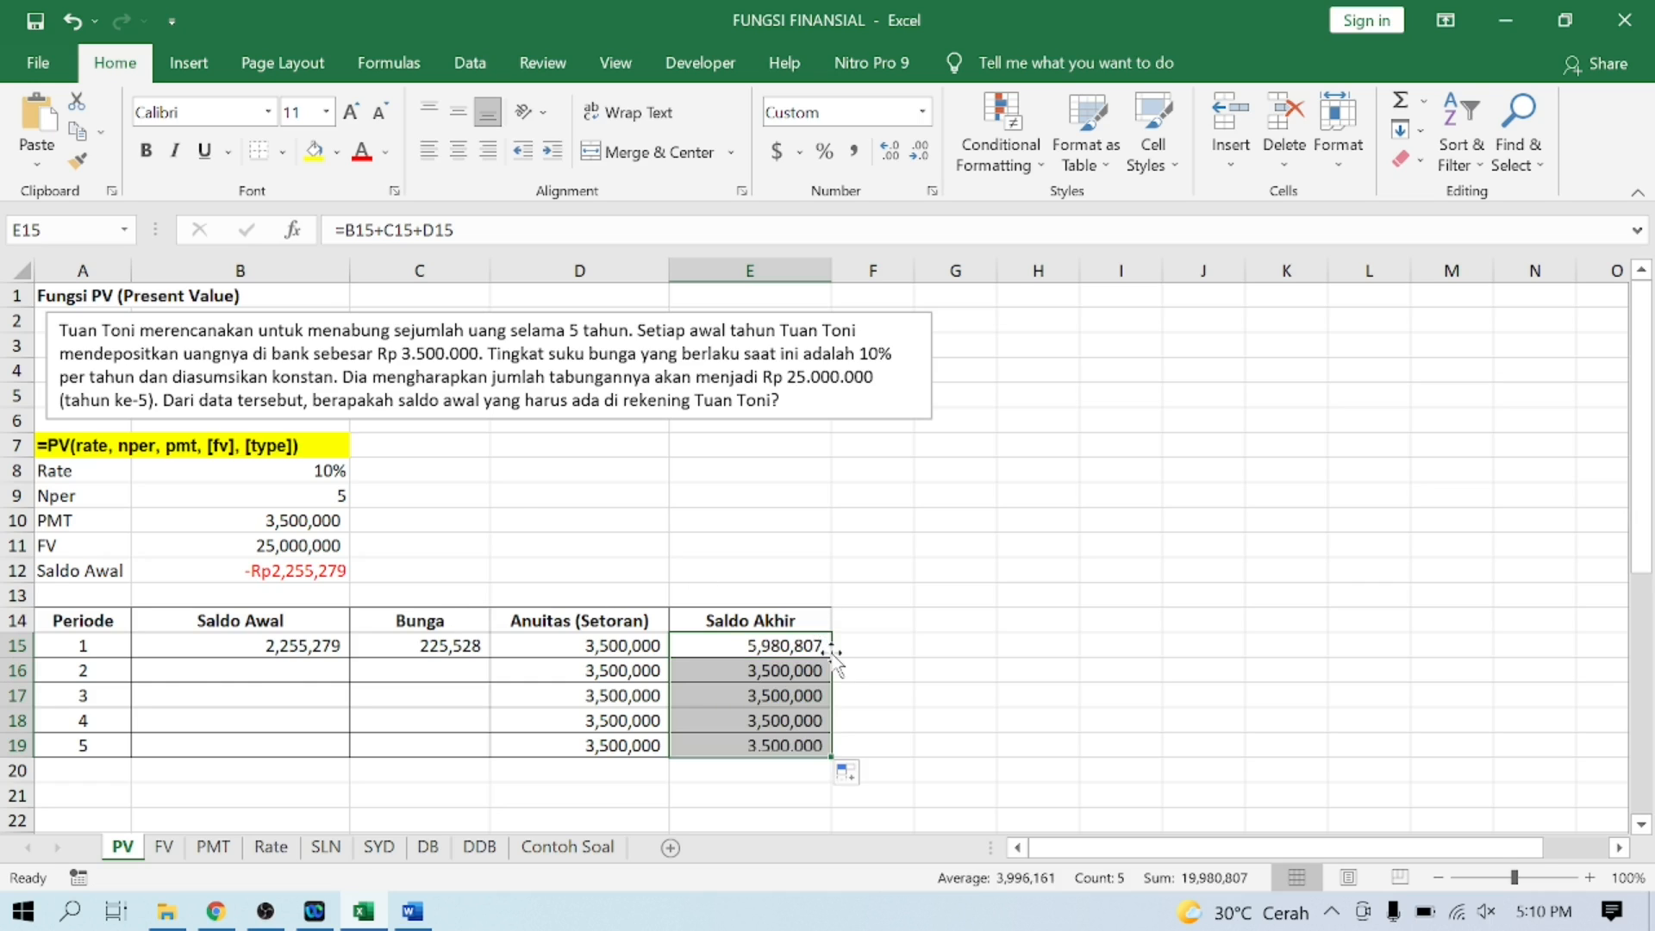
Step: Link the period 2 Saldo Awal in B16 to the period 1 Saldo Akhir with =E15
click(281, 653)
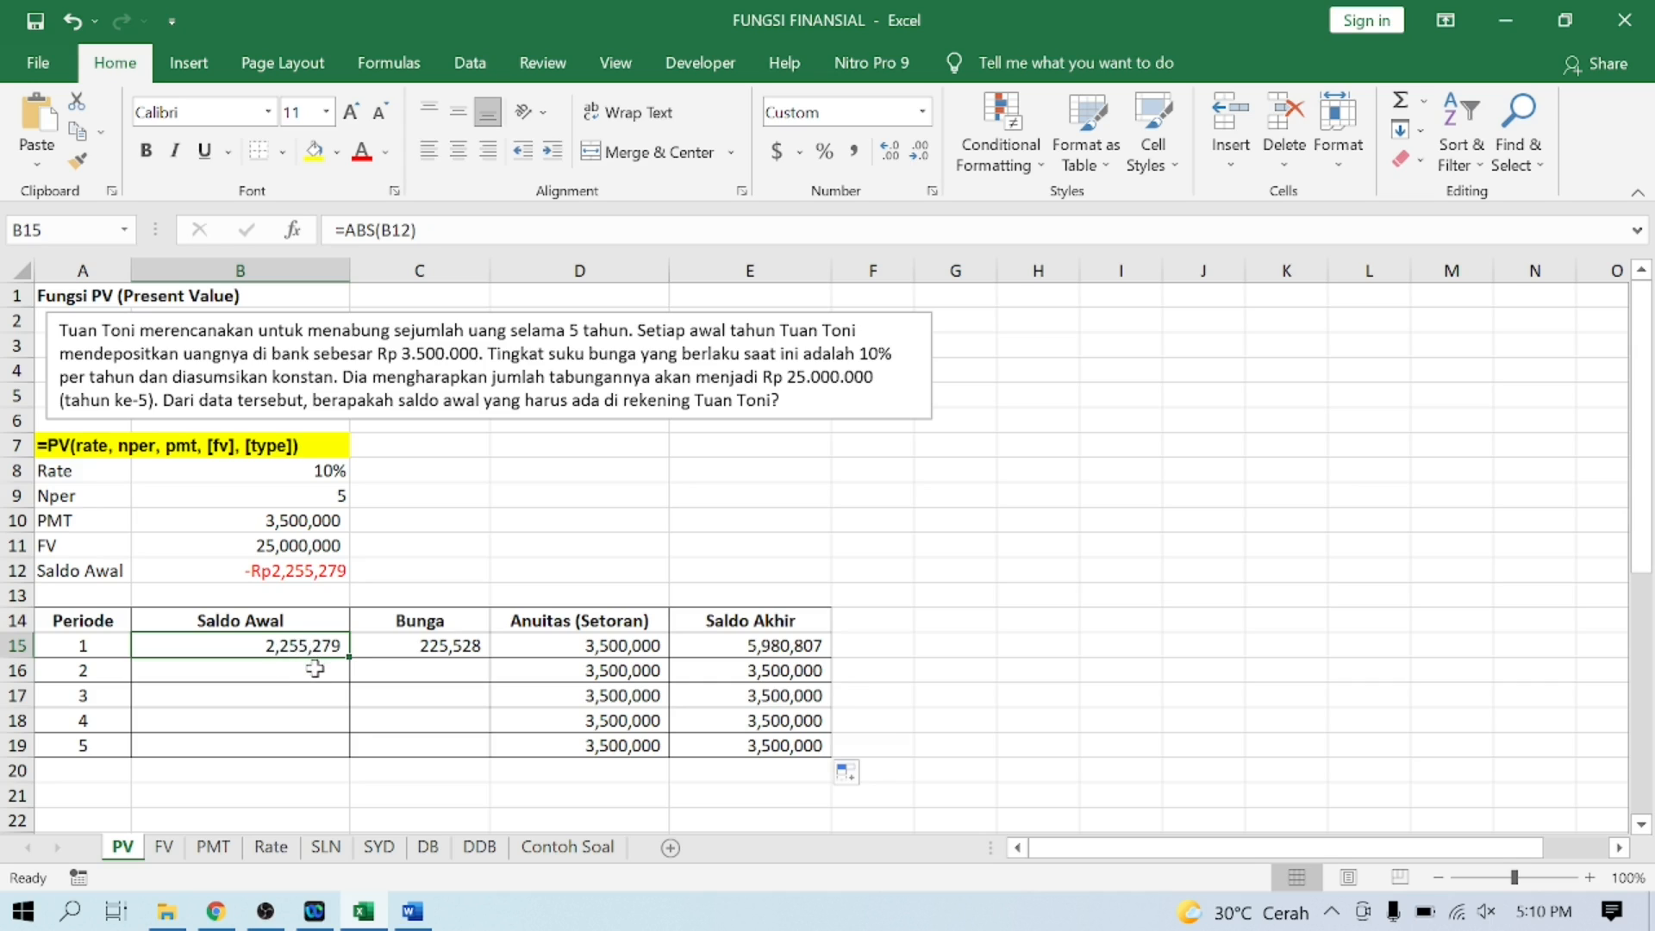
click(315, 669)
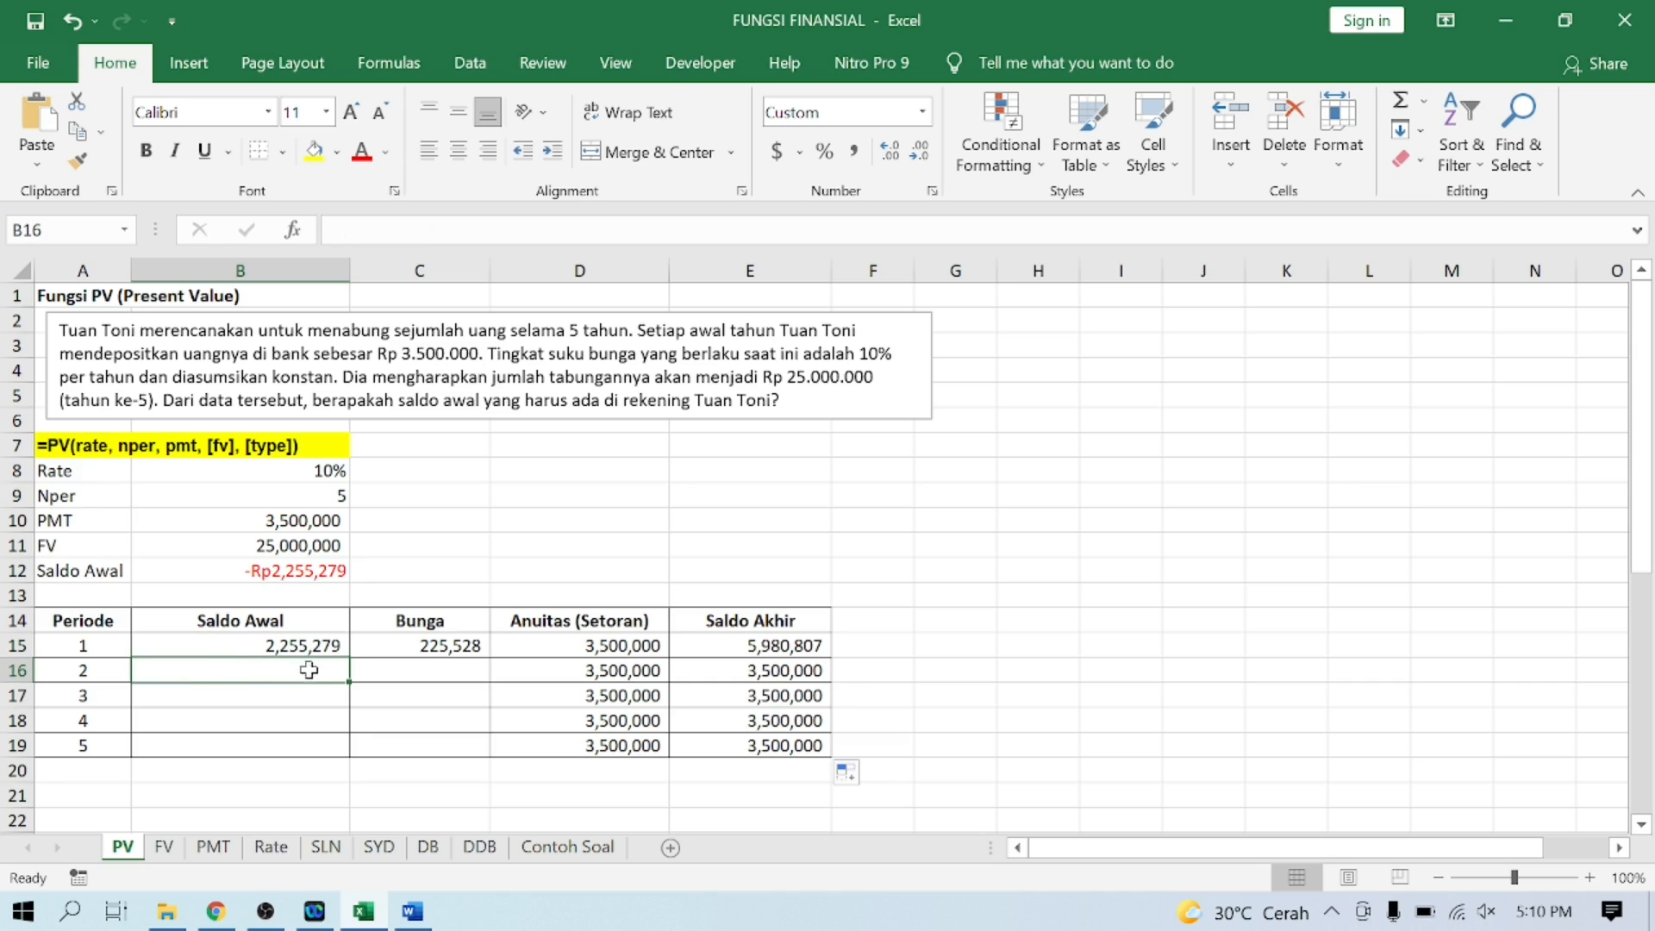
text(=)
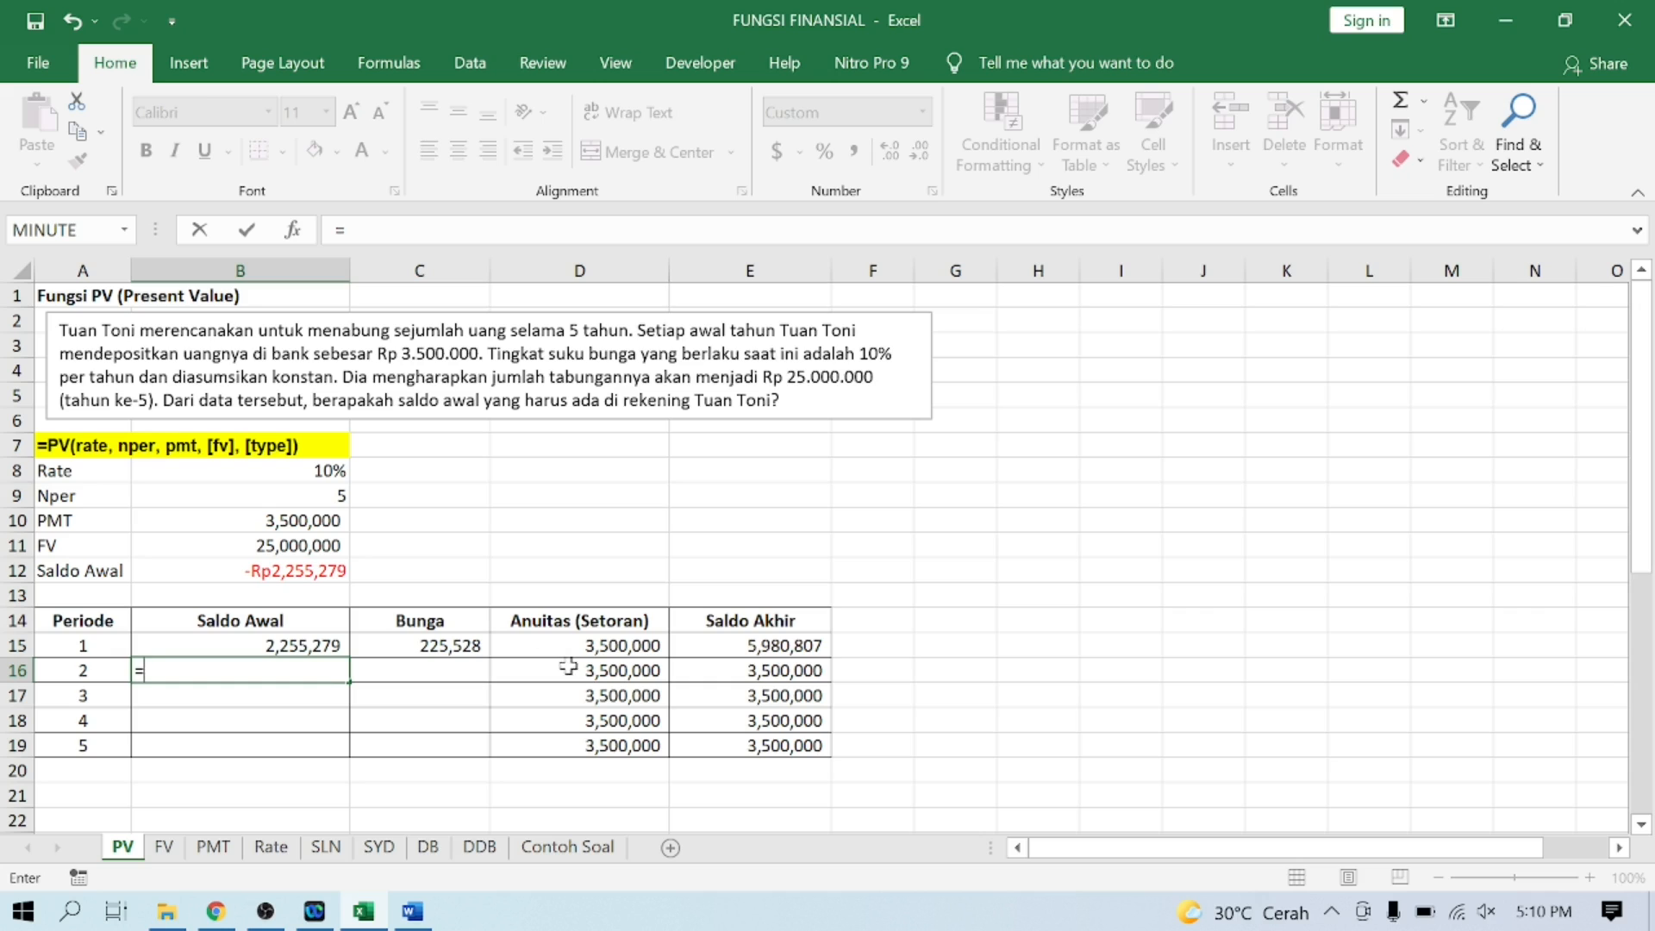
click(748, 649)
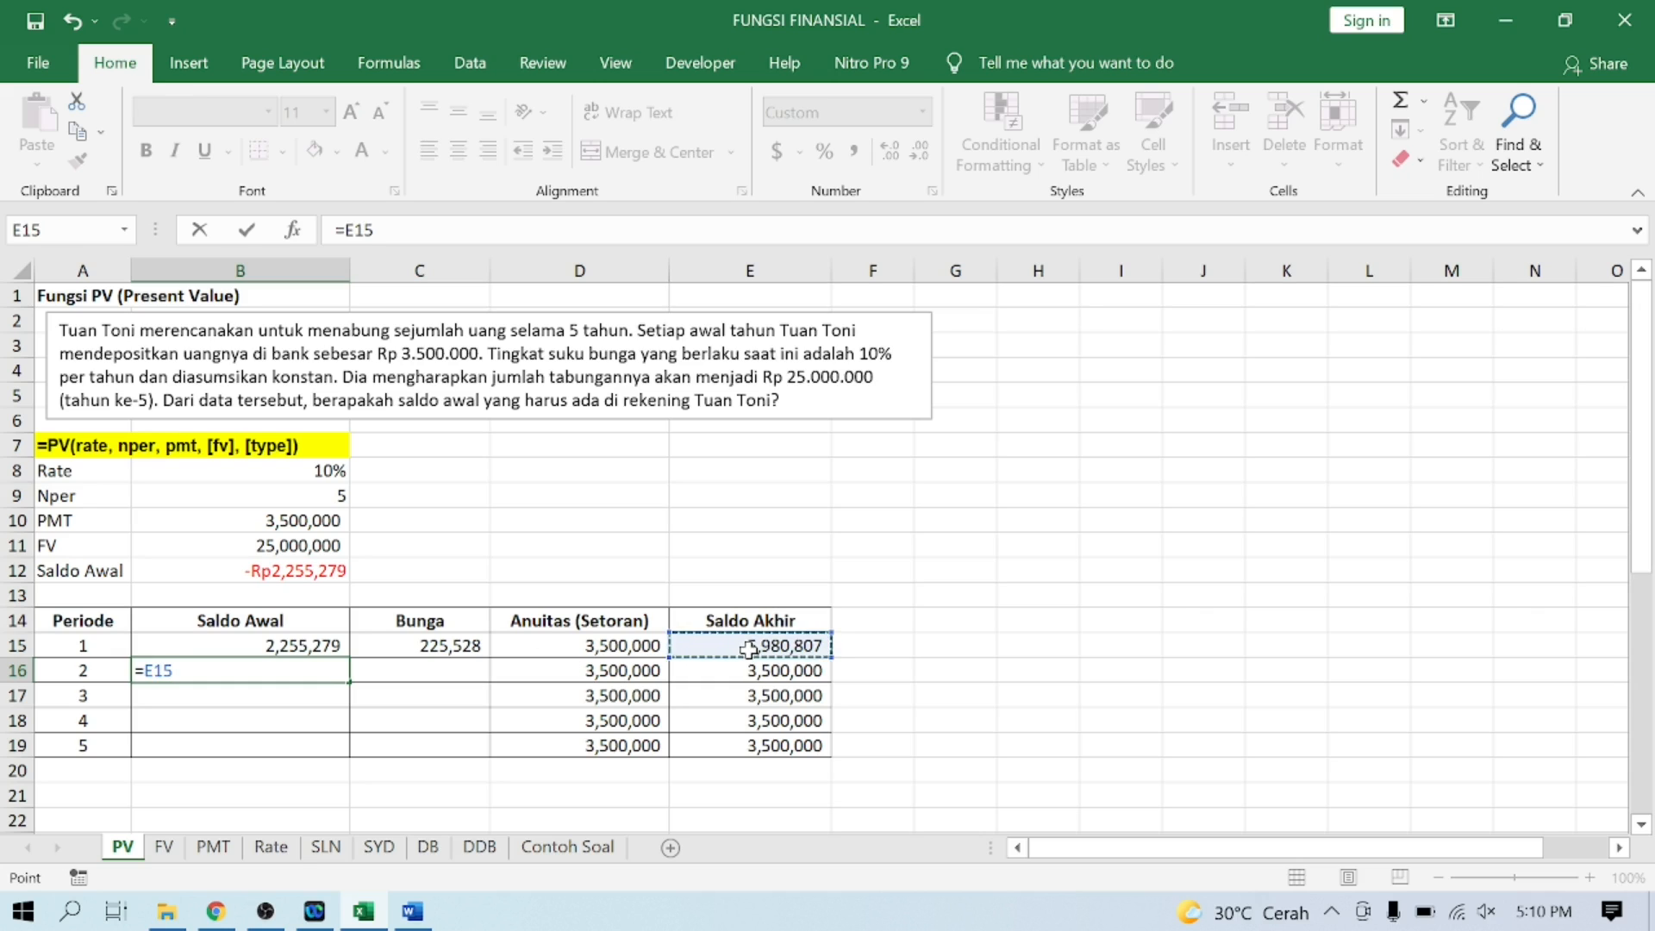
key(Return)
key(Up)
Step: Calculate the period 2 Bunga in C16 with =$B$8*B16, following the C15 formula with an absolute rate reference
key(Right)
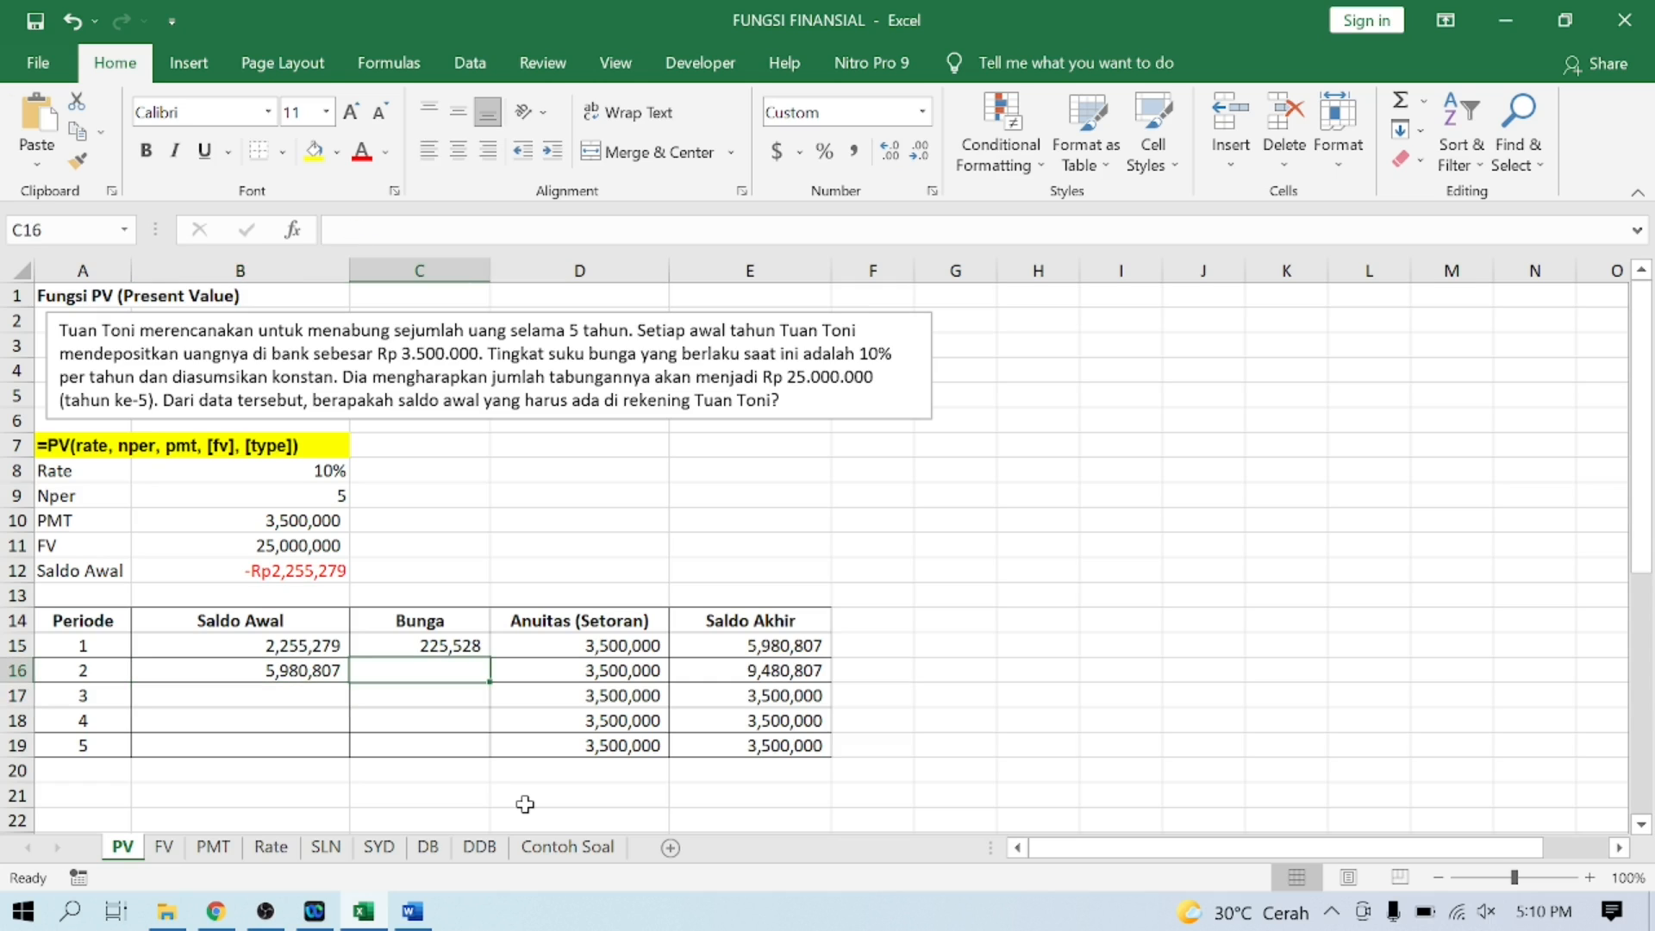
key(Up)
key(Down)
key(Up)
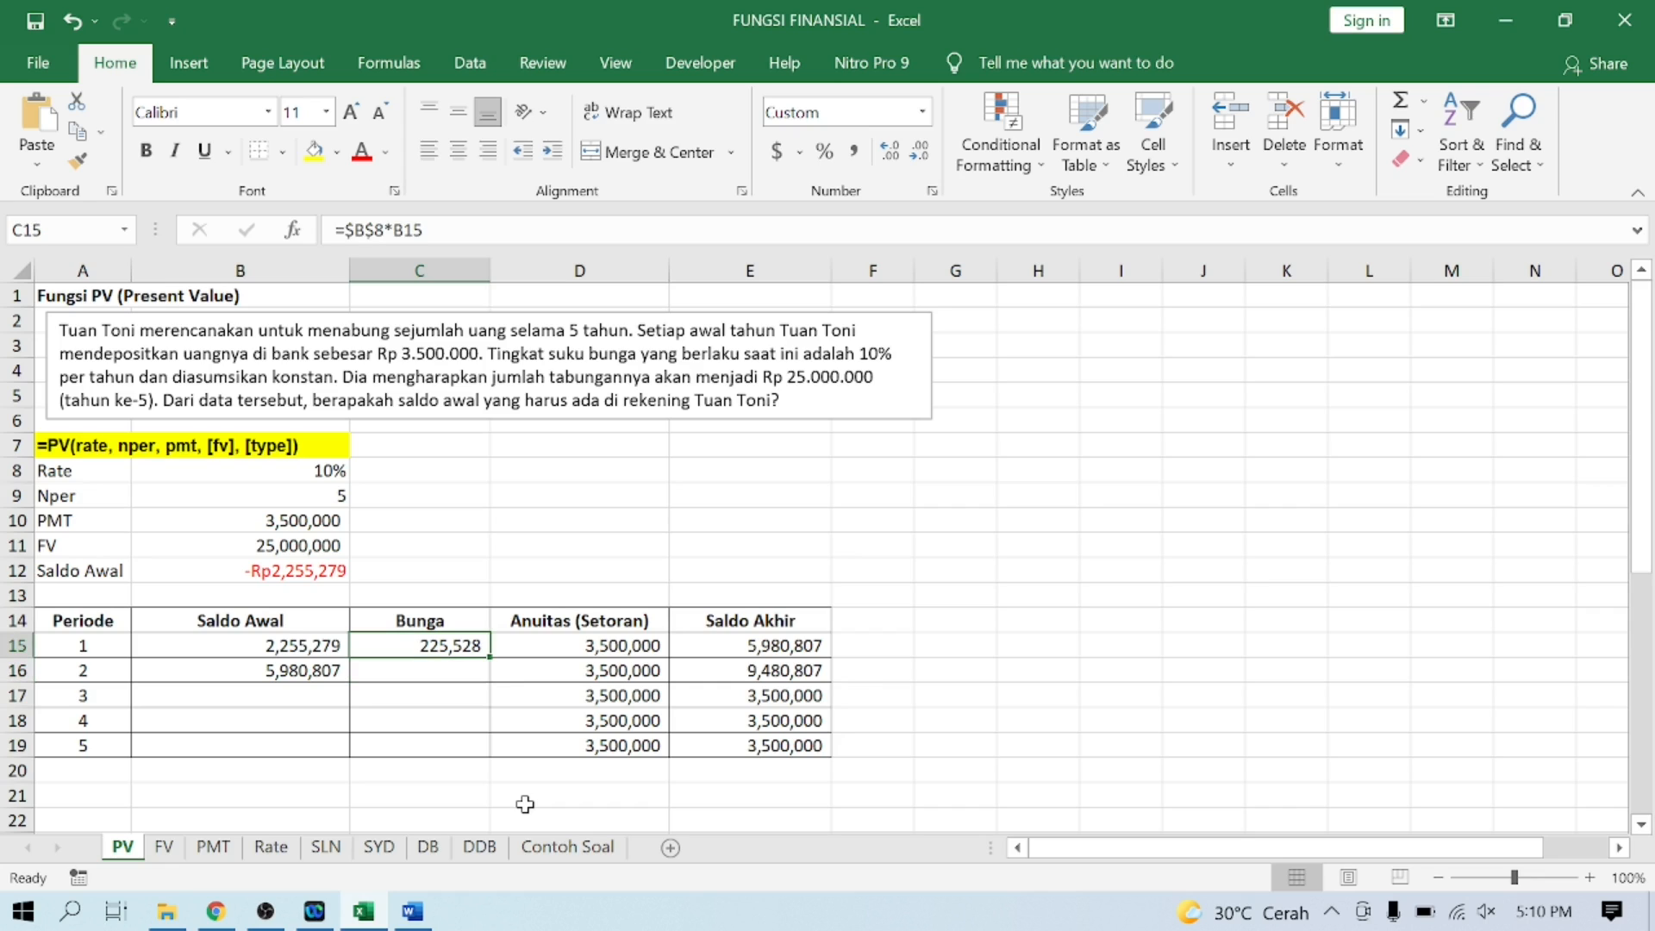
key(F2)
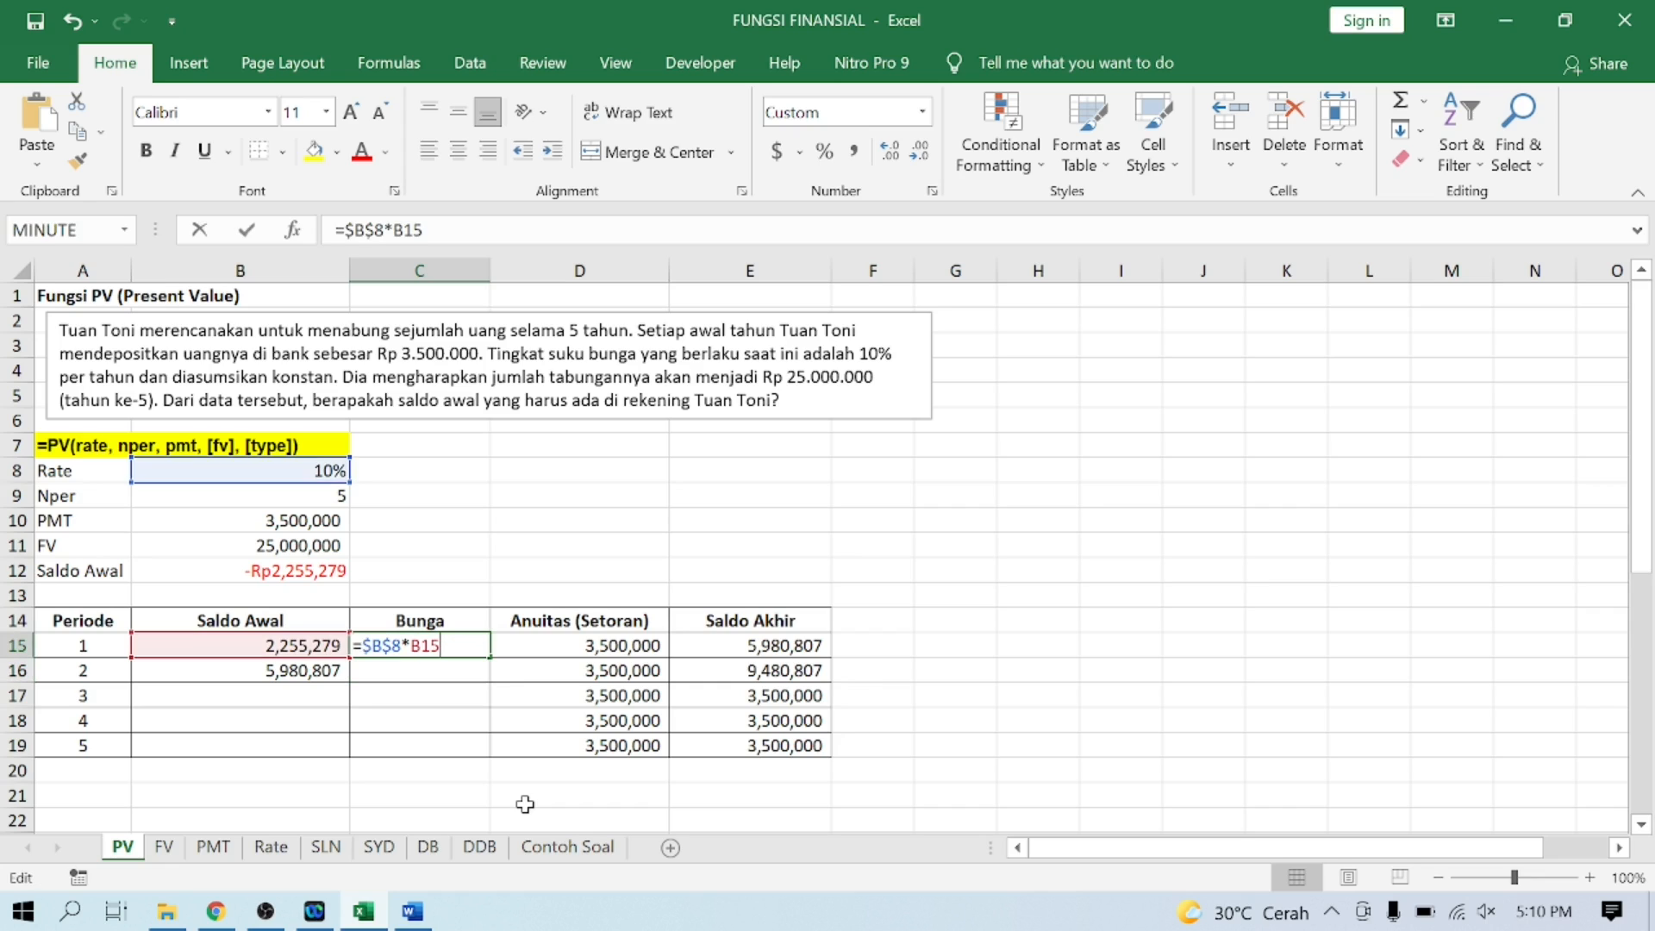
key(ctrl+Return)
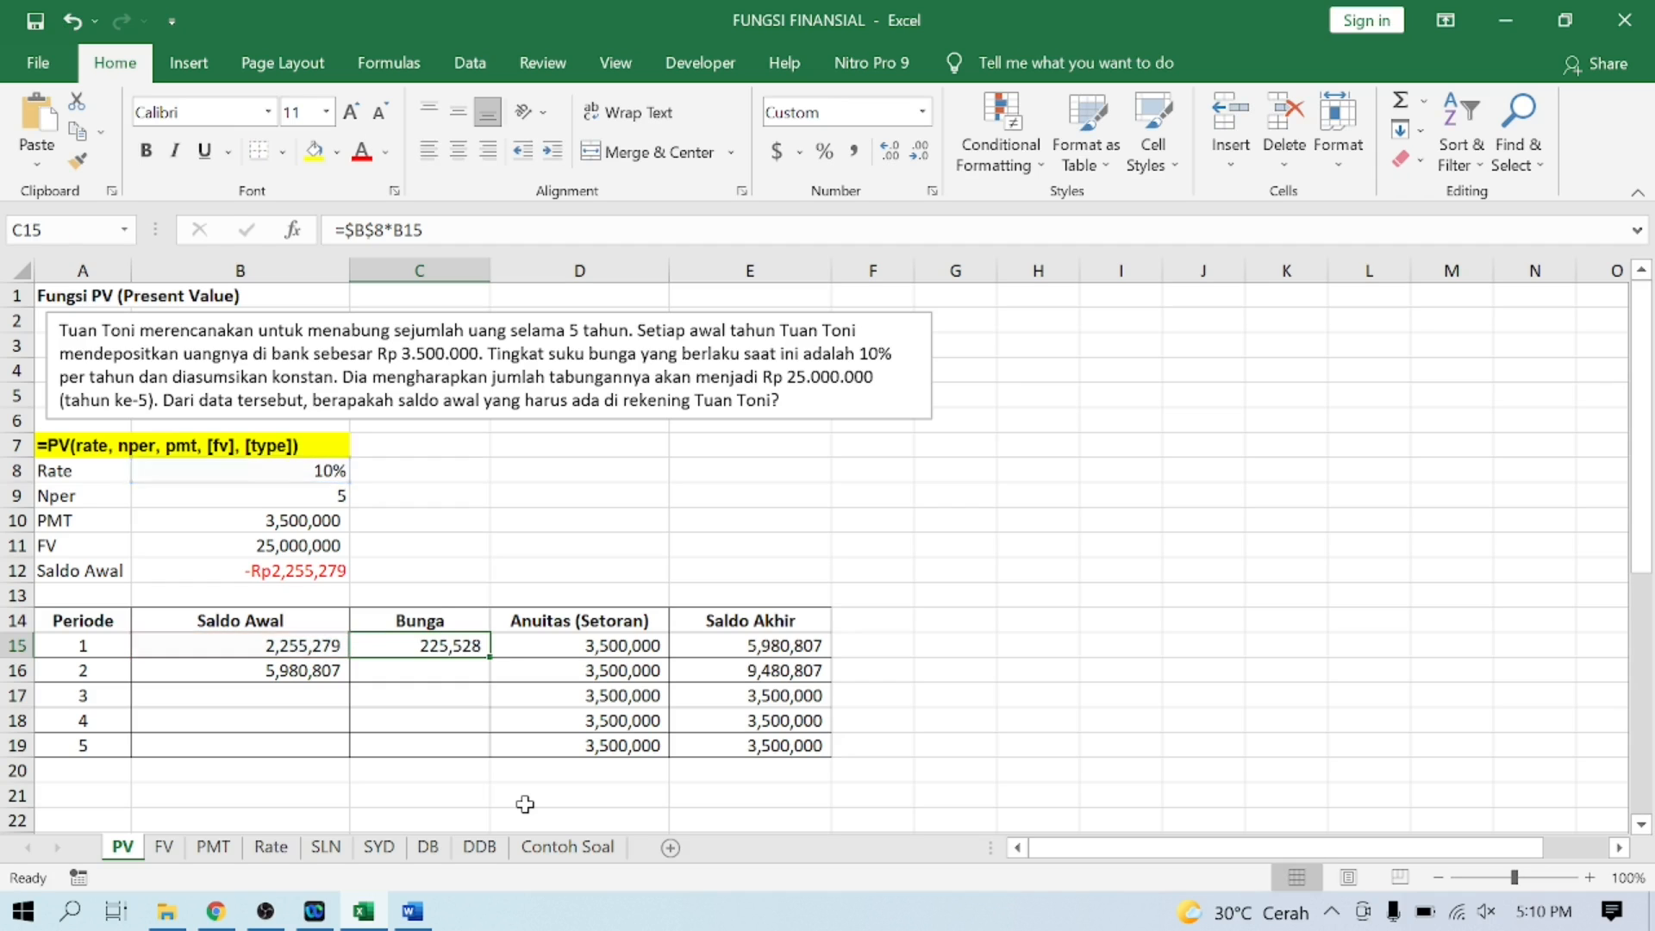
key(Down)
text(=)
key(Up)
key(Up)
key(Up)
key(Up)
key(Up)
key(Up)
key(Up)
key(Left)
key(Up)
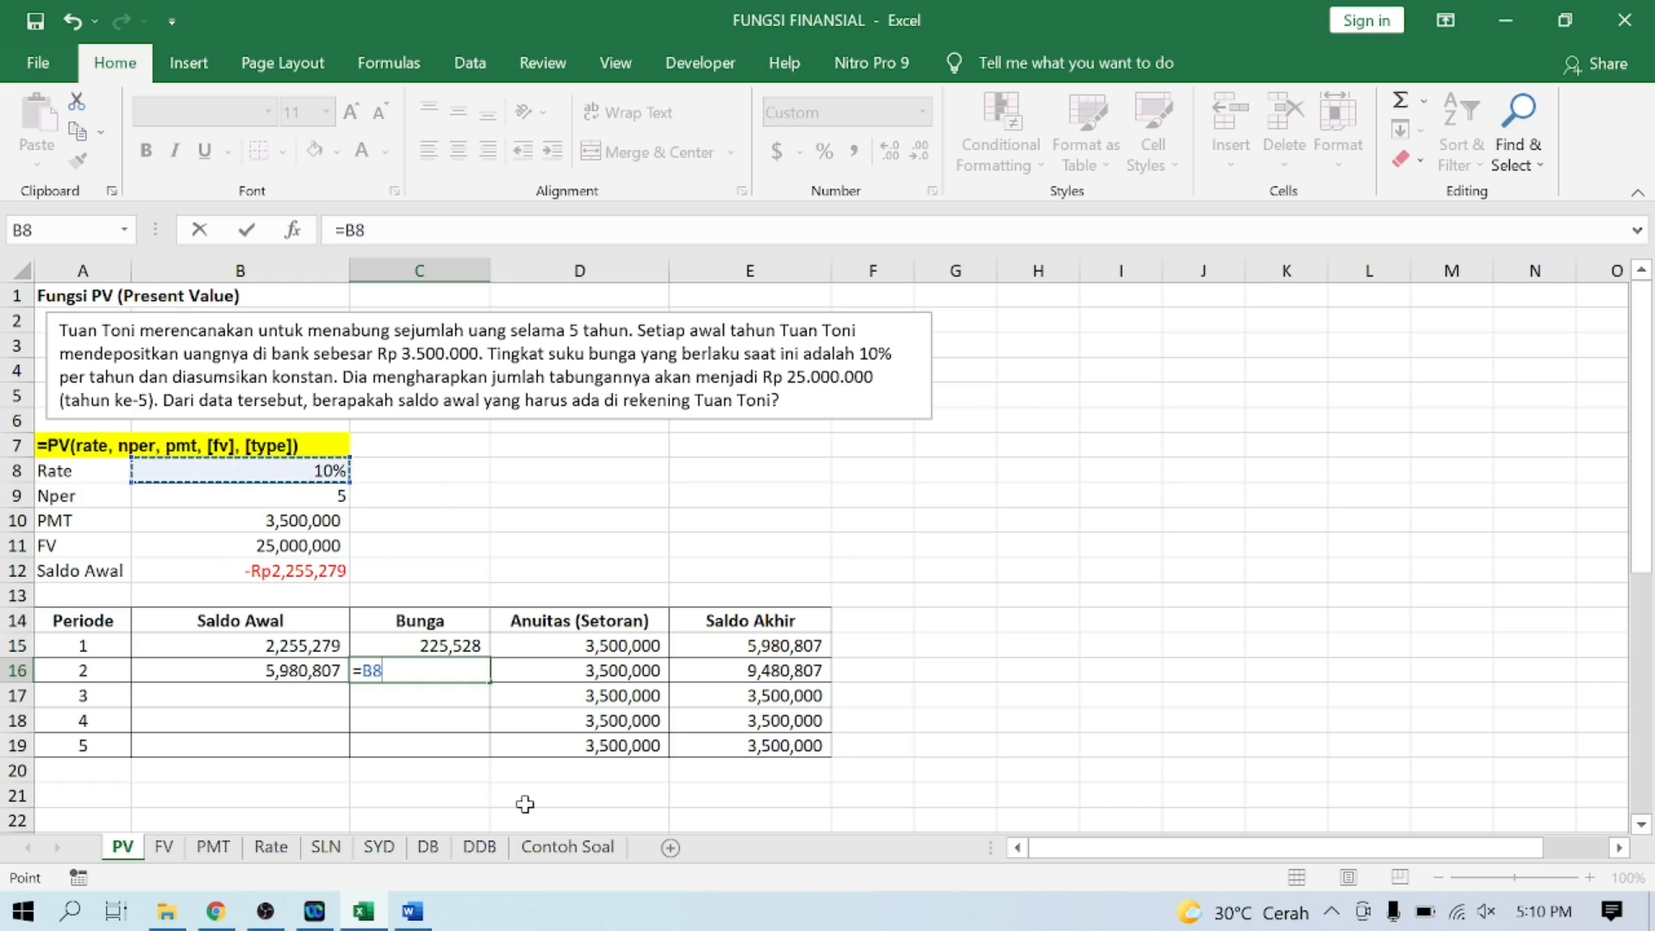
key(F4)
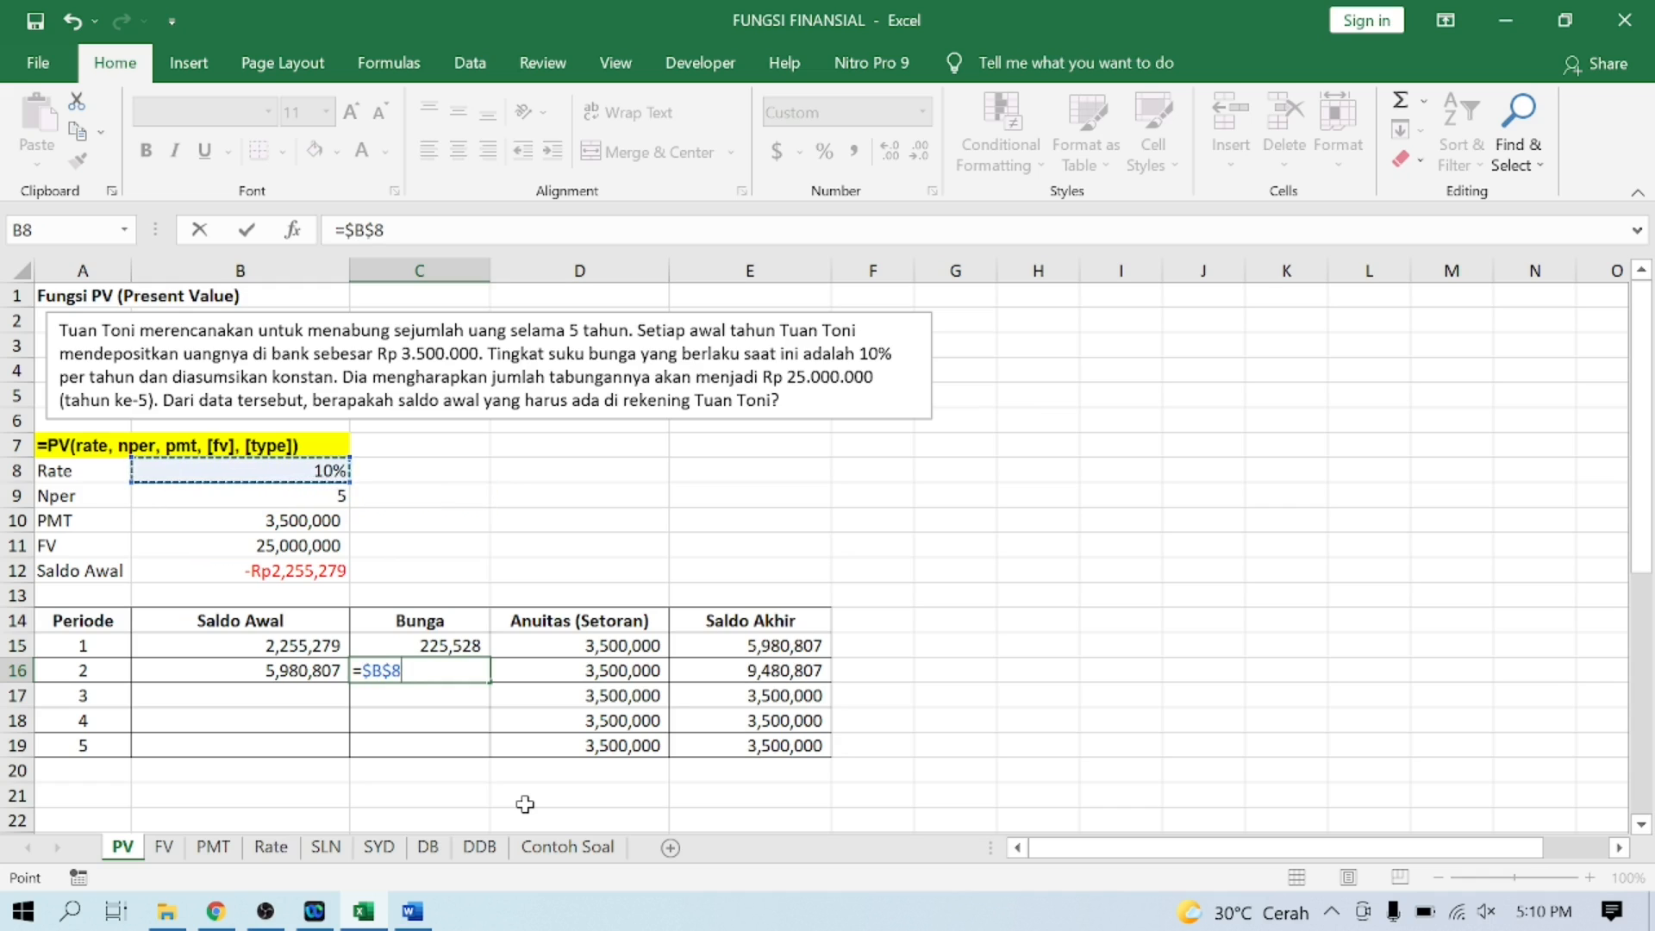
text(*)
key(Left)
key(Return)
Step: Copy the period 2 Bunga and Saldo Awal formulas from C16 and B16 down to row 19
key(Up)
drag(489, 681, 488, 745)
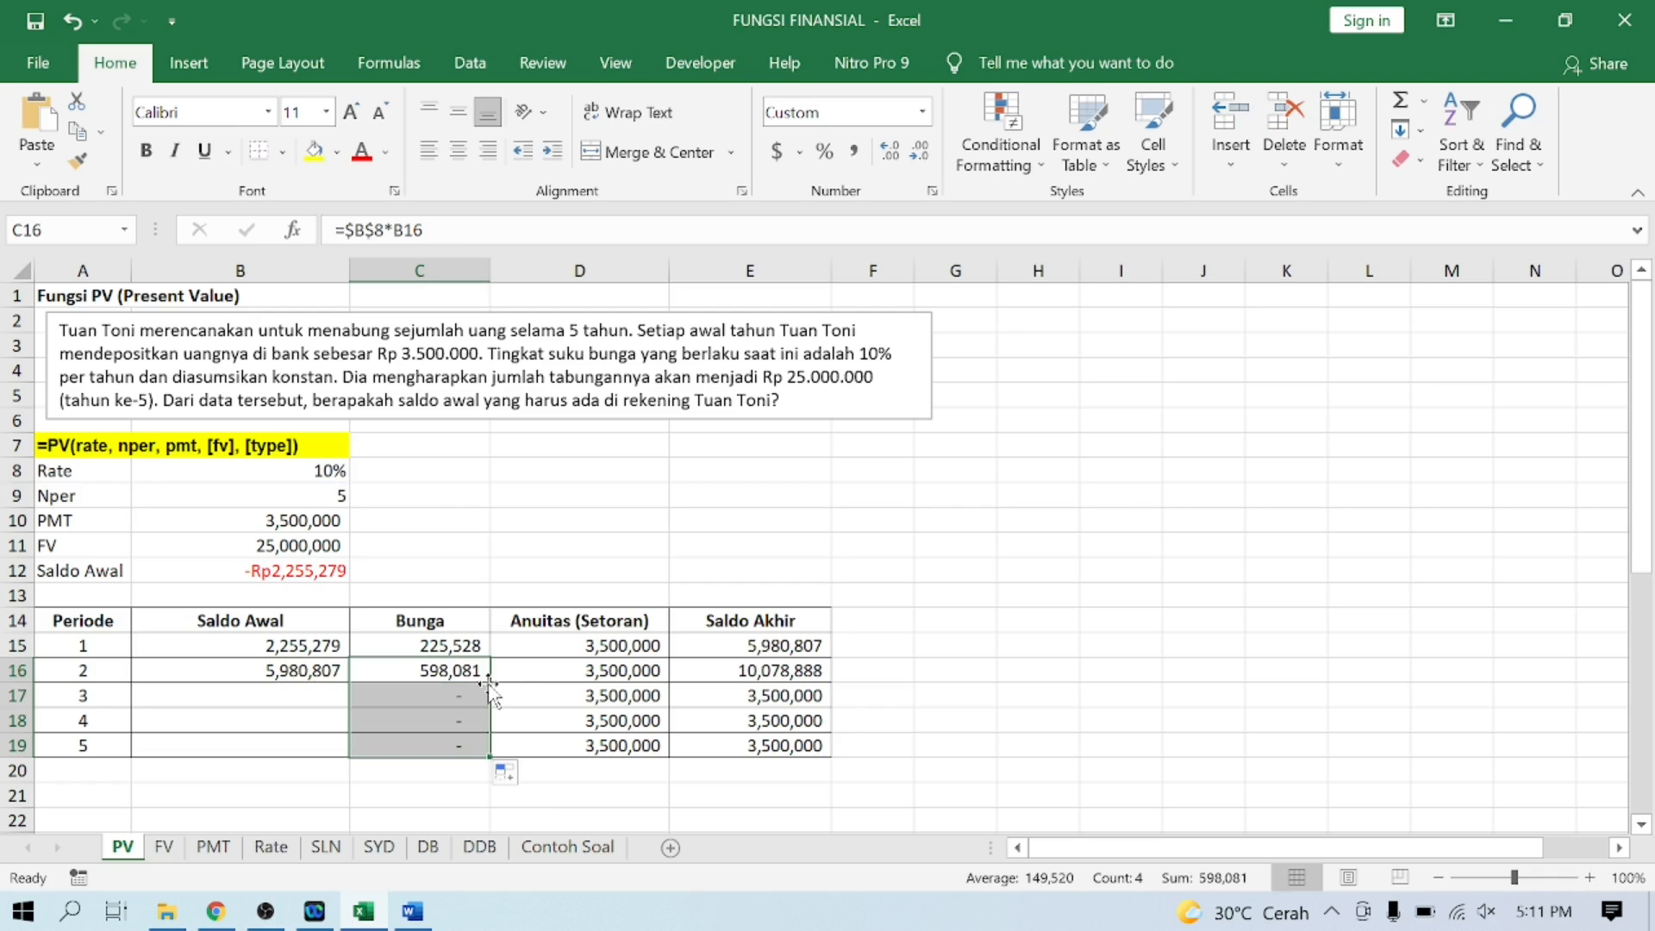
click(330, 667)
drag(352, 683, 353, 756)
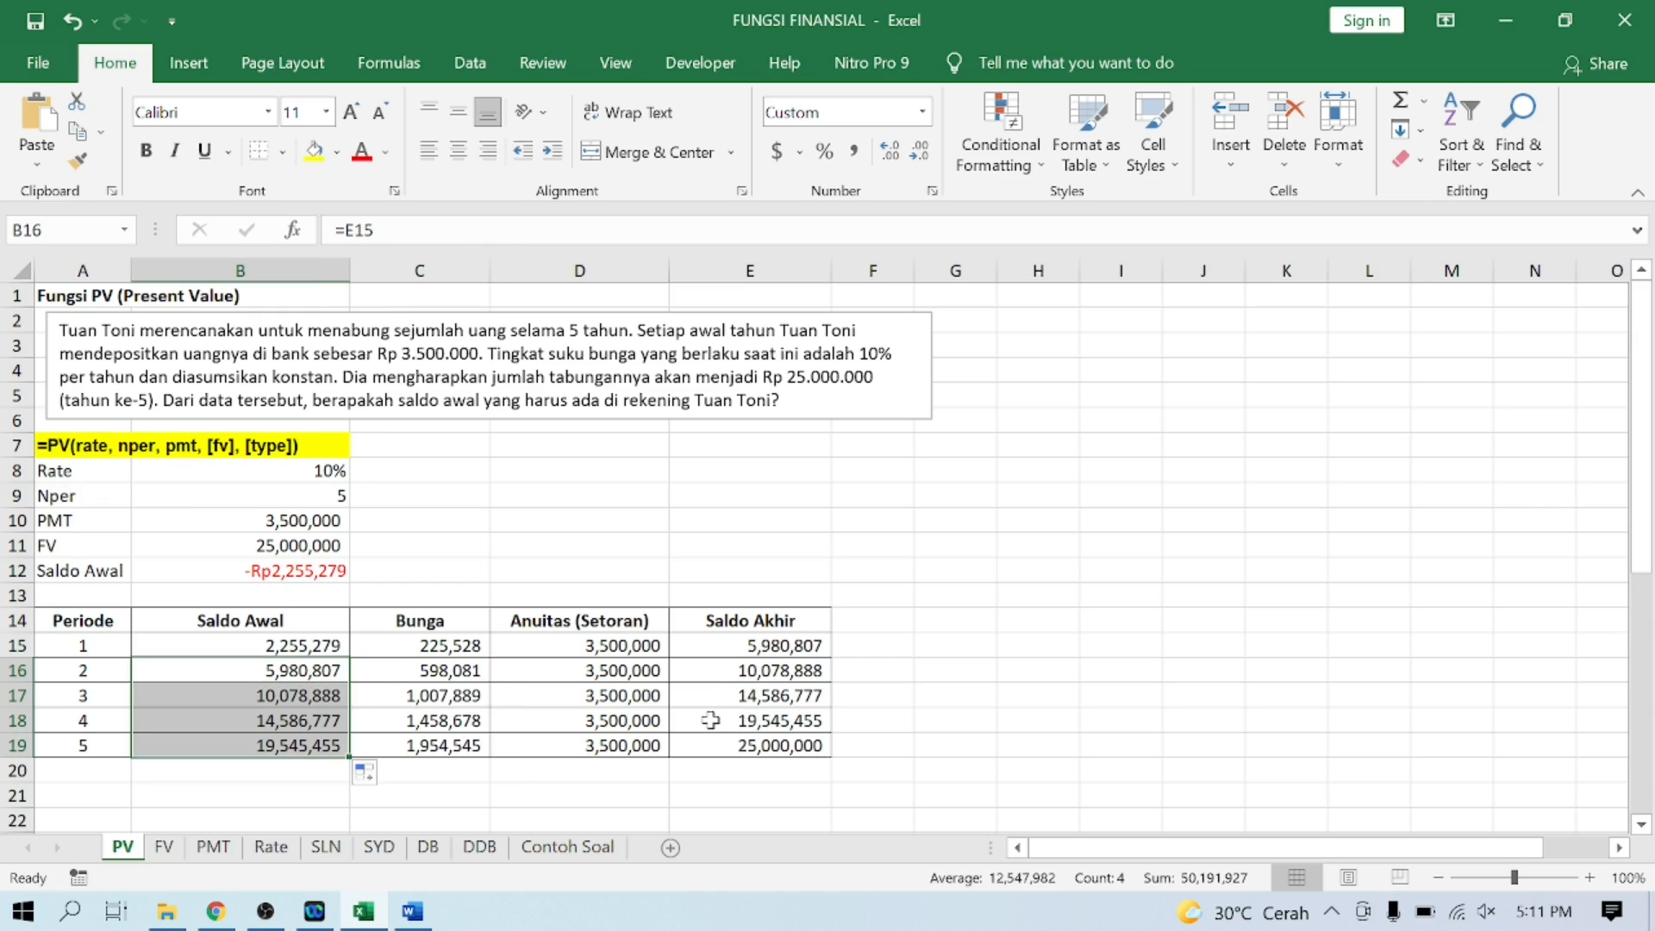
Step: Review the period 5 Saldo Akhir in E19 against the period 1 Saldo Awal, Bunga and Anuitas cells in row 15
click(752, 746)
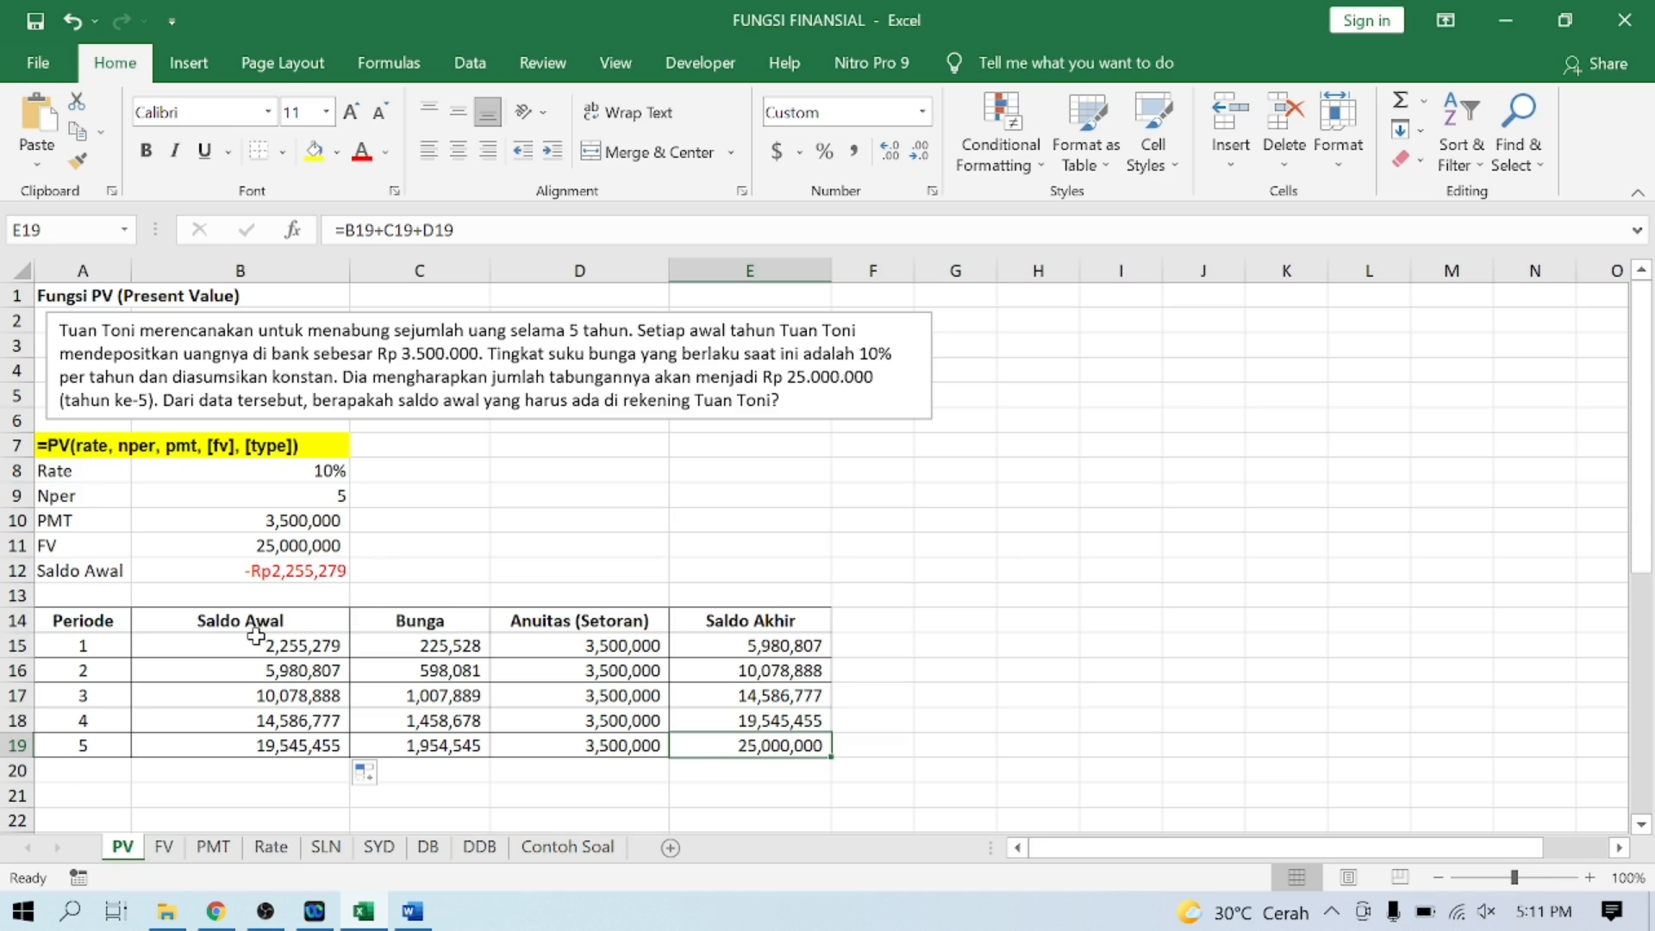
click(289, 649)
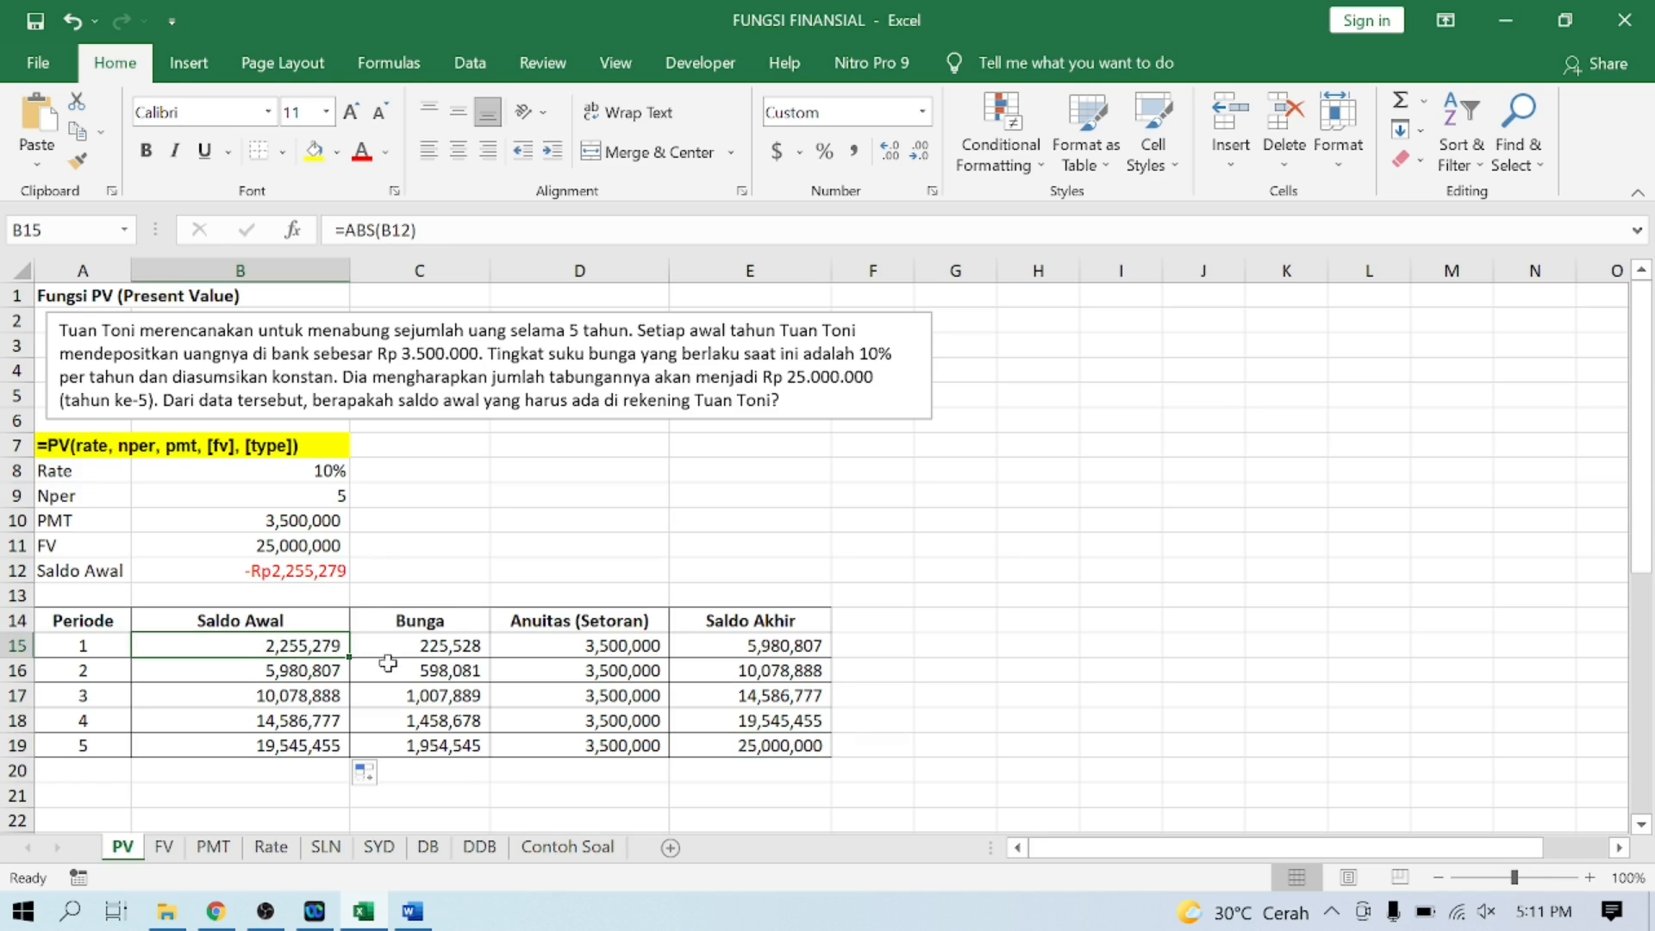
key(Right)
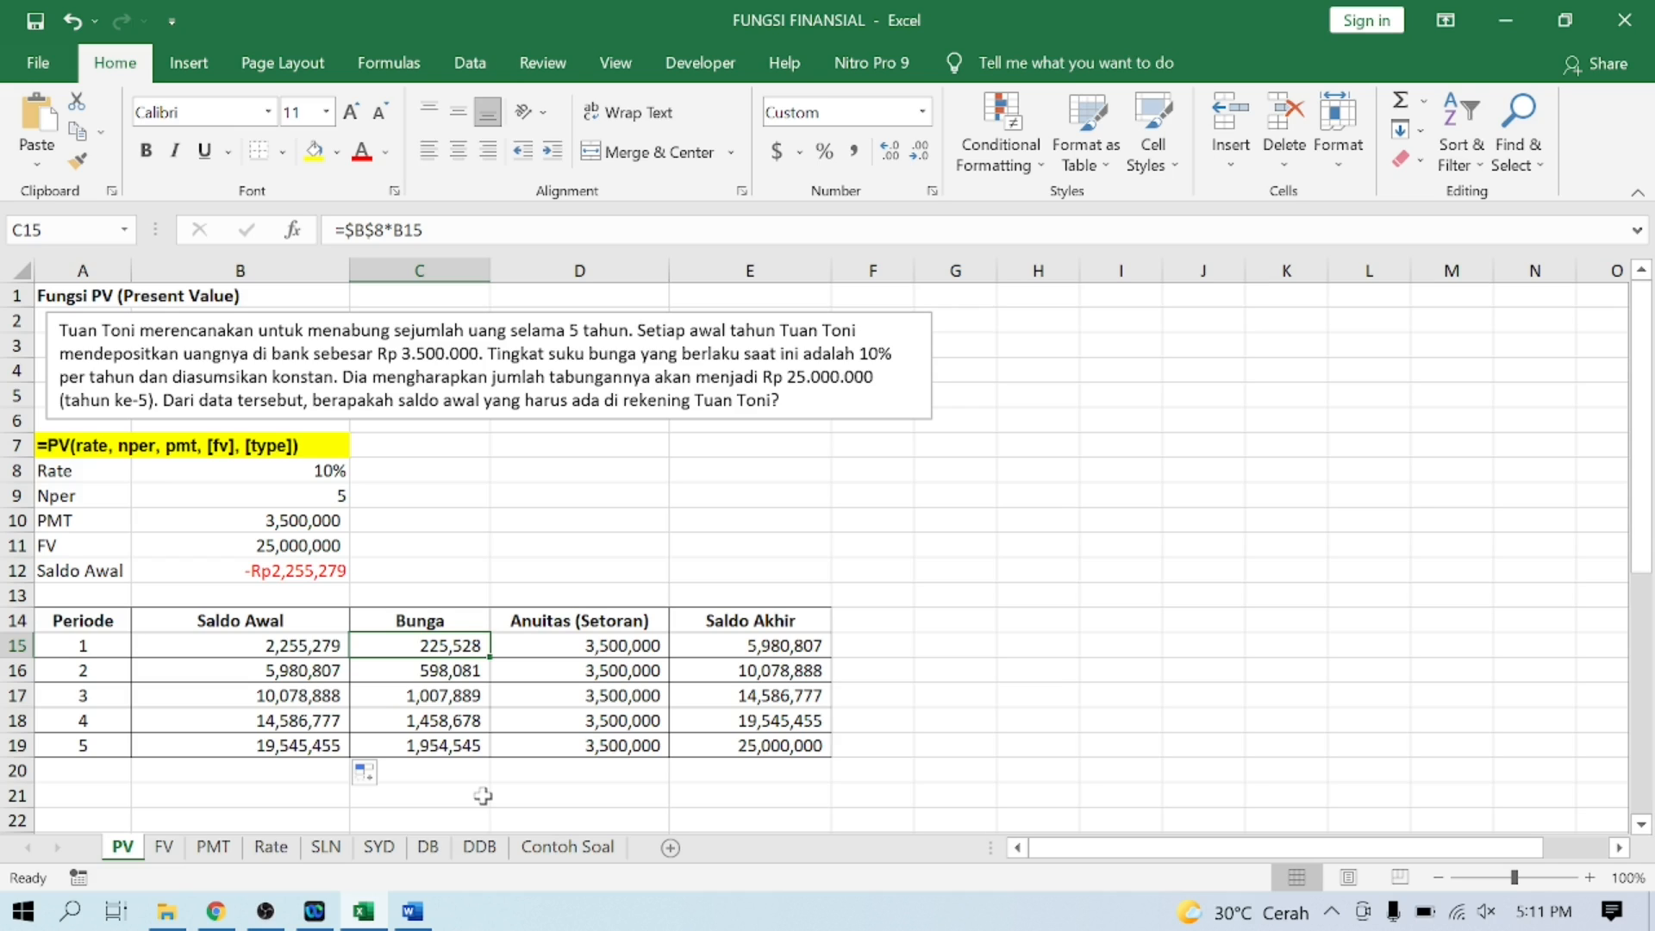
key(Right)
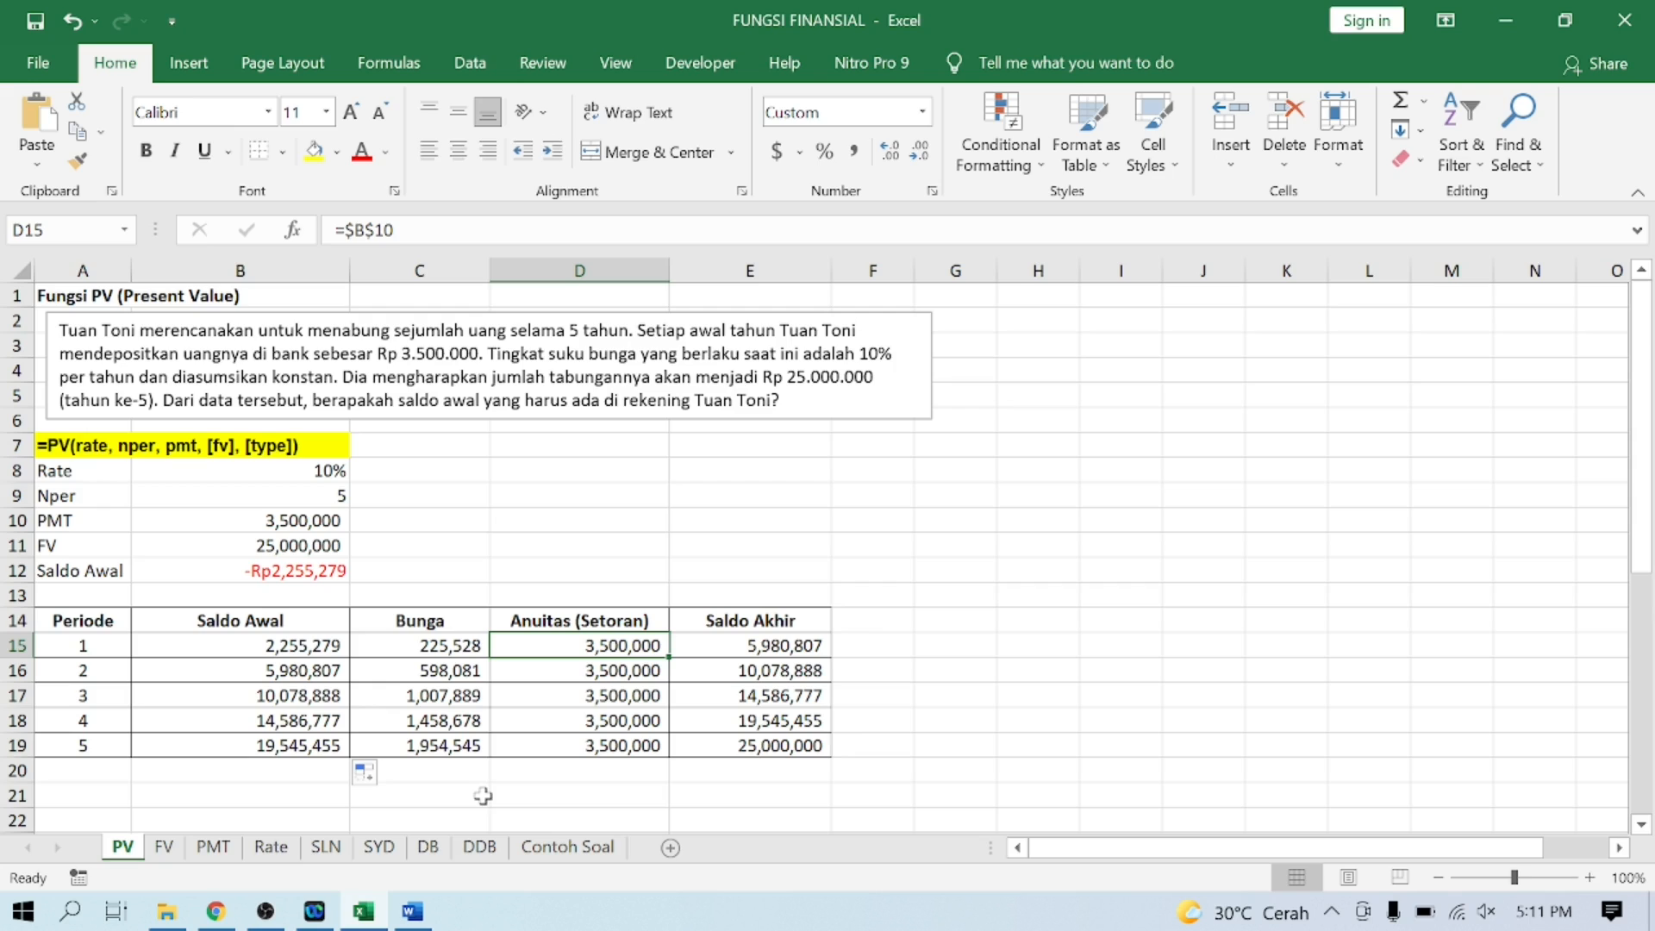
key(Left)
key(Left)
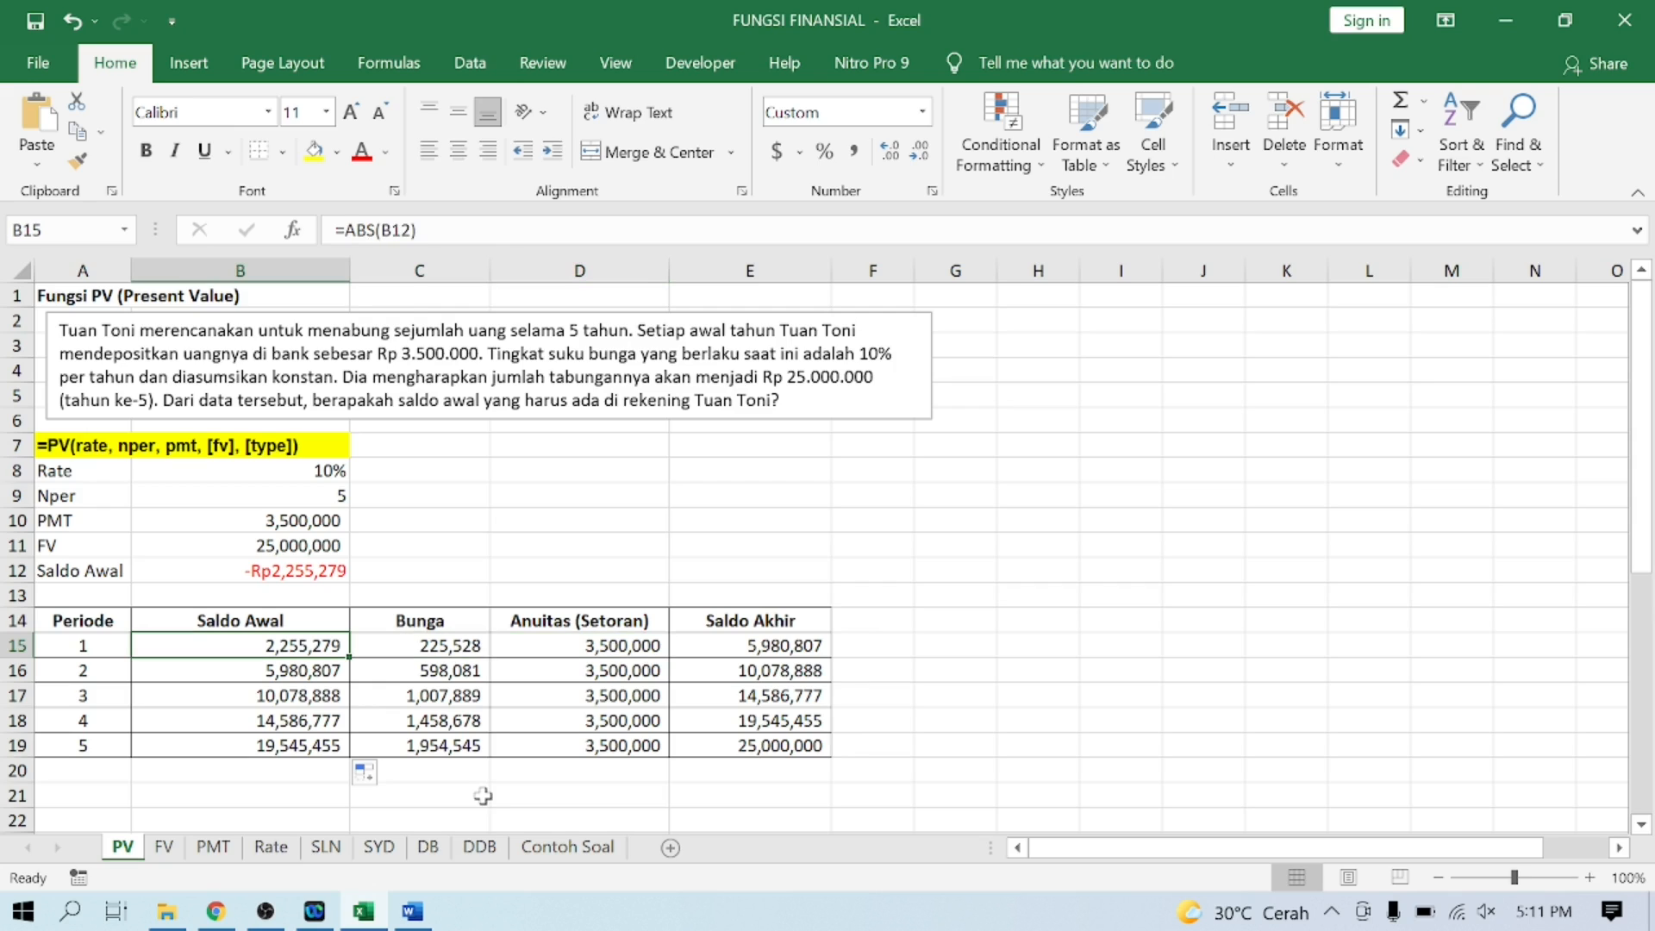
click(727, 748)
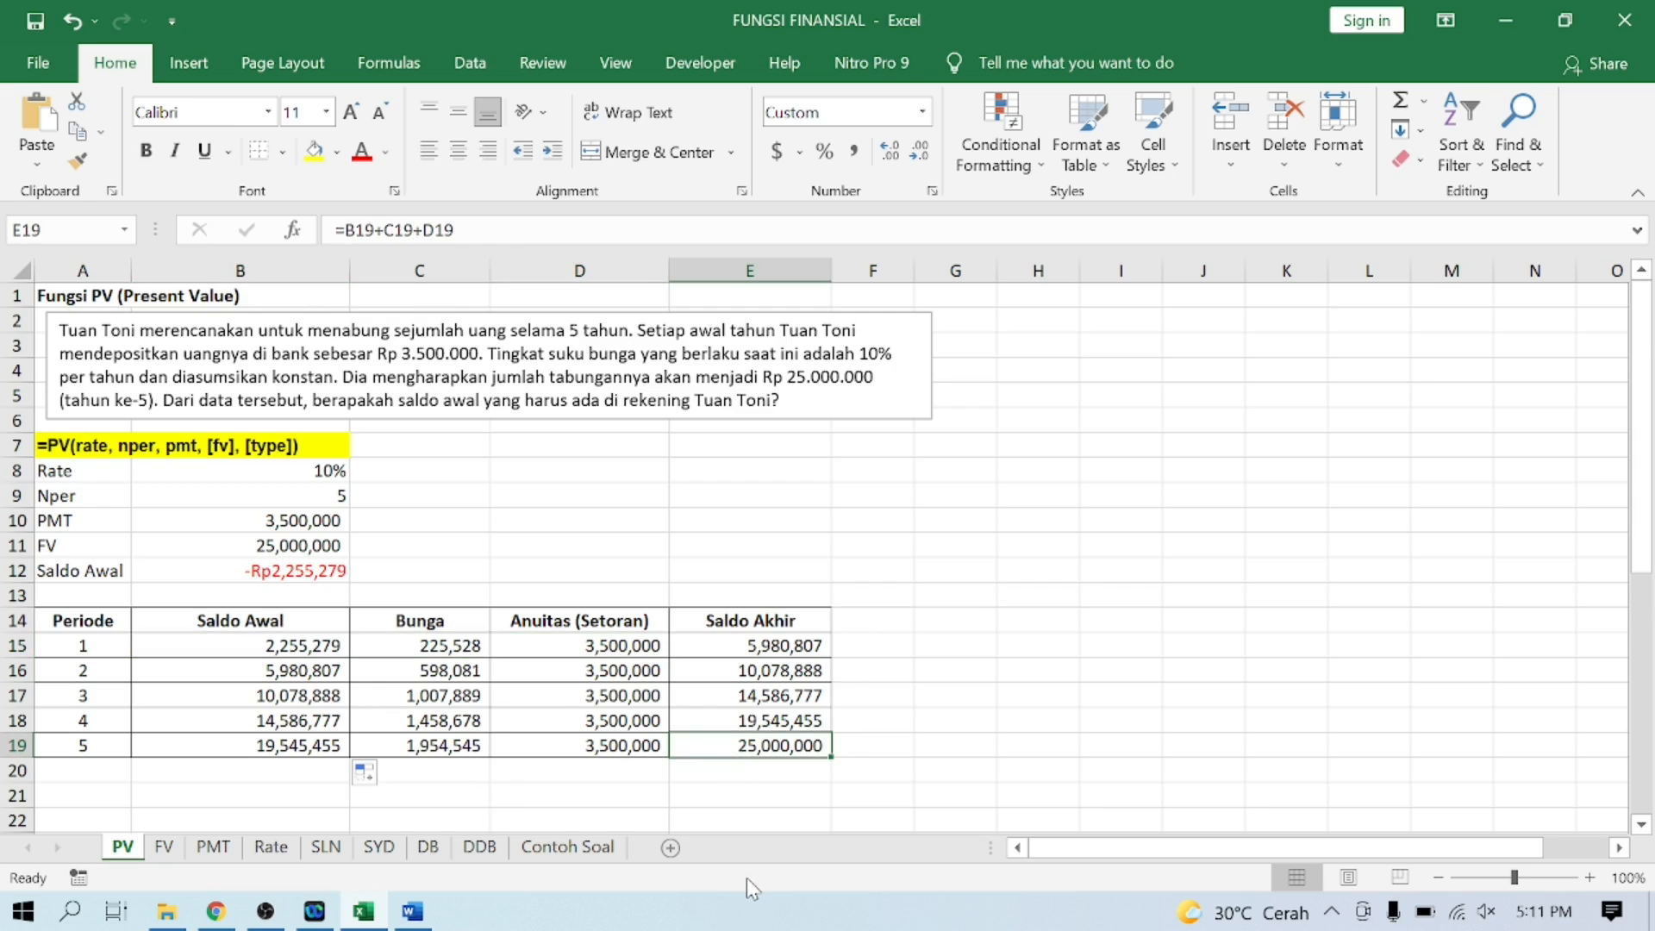